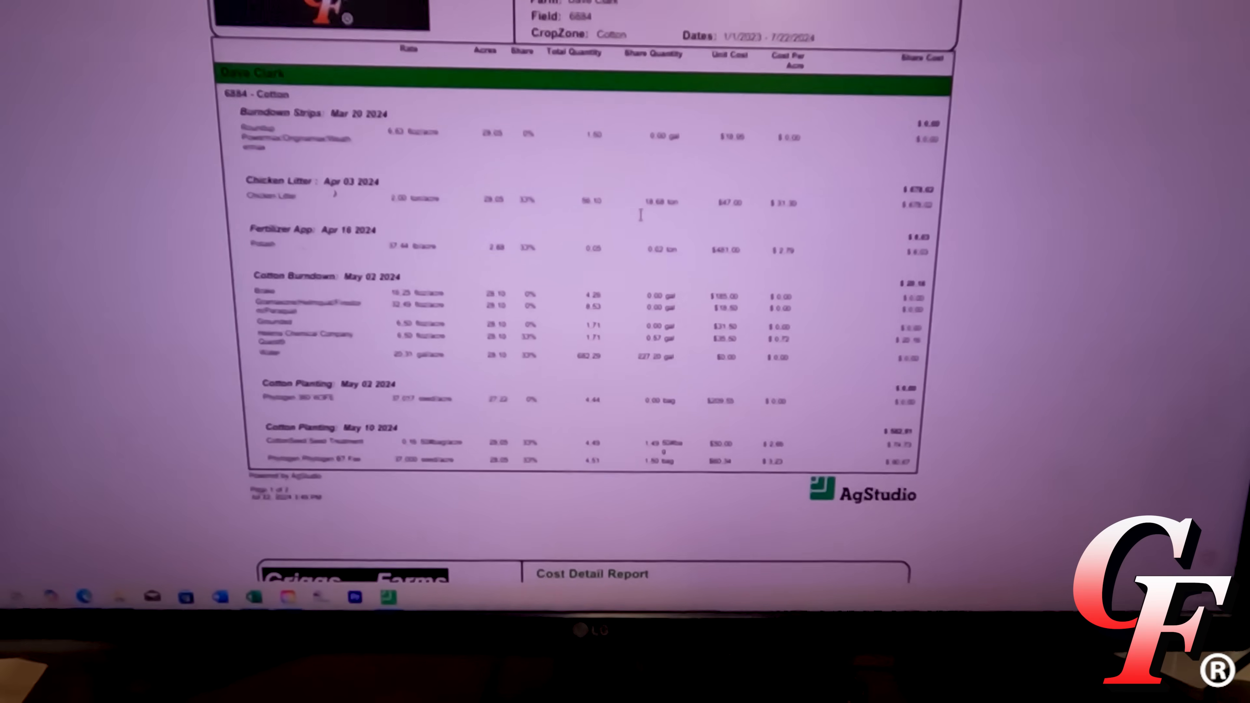
Scroll the cotton cost report down to its totals: $86.91 per acre and $2,437.92 overall.
scroll(640, 215, "down", 3)
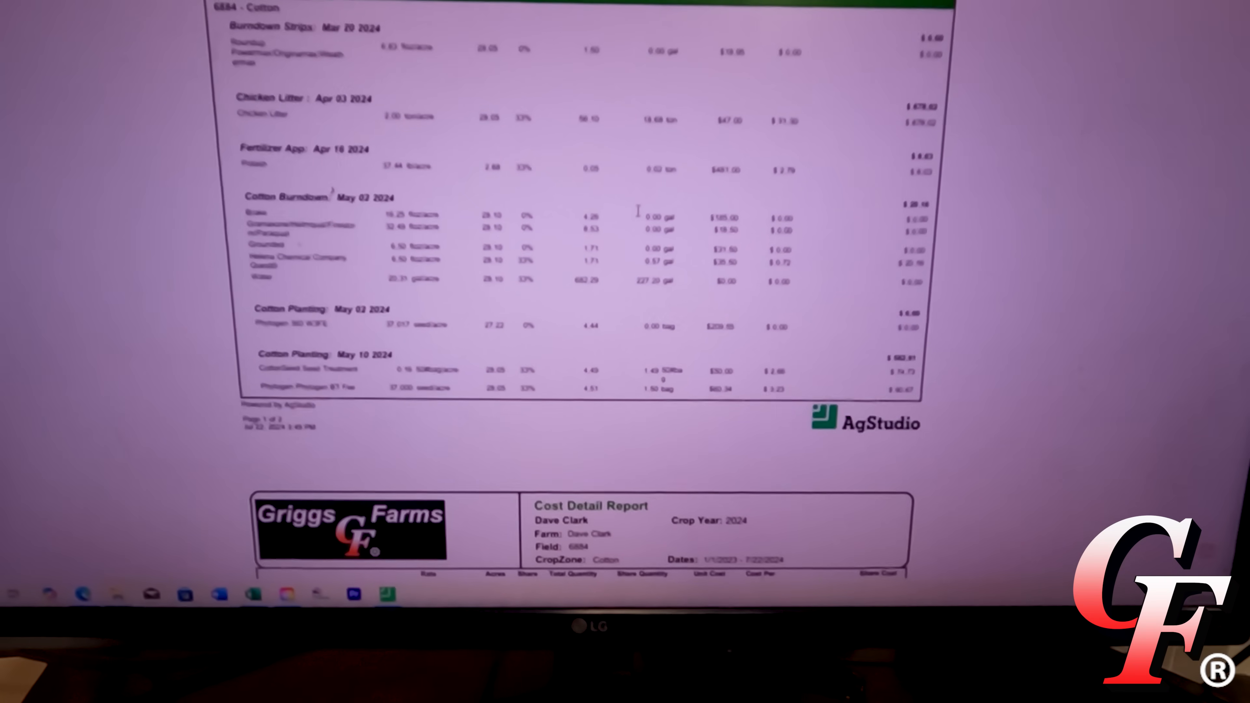
scroll(638, 211, "down", 5)
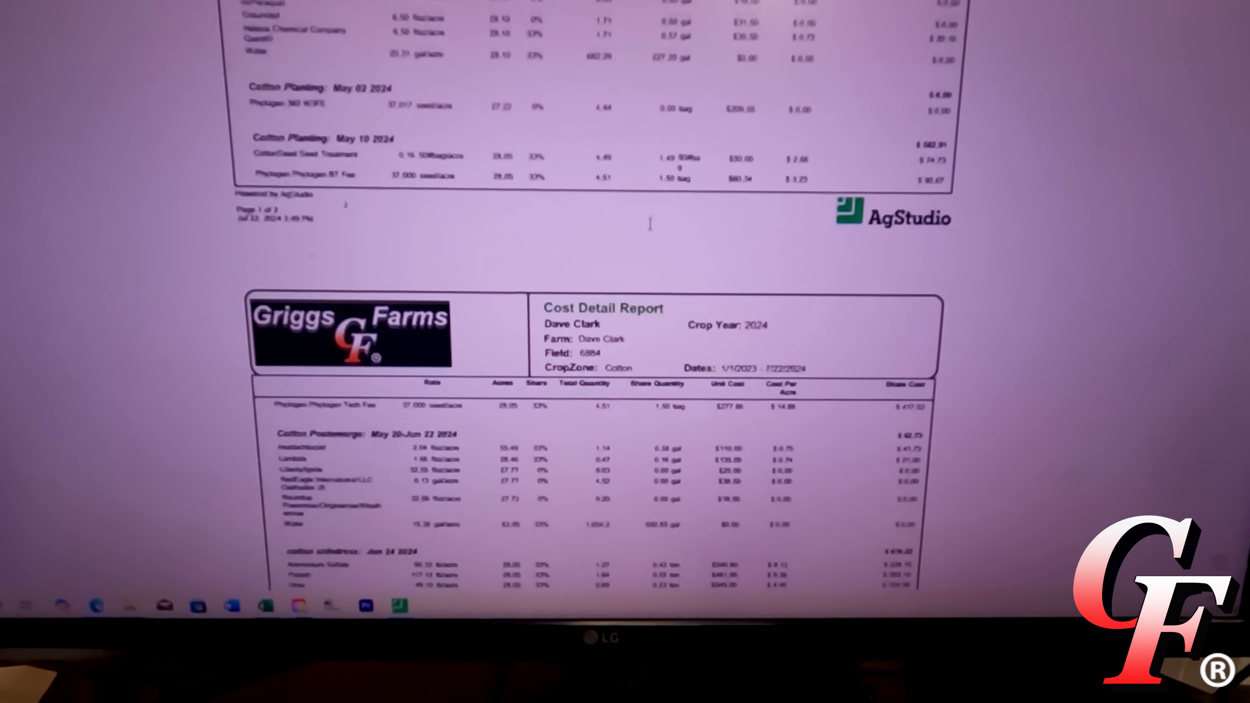
scroll(650, 224, "down", 4)
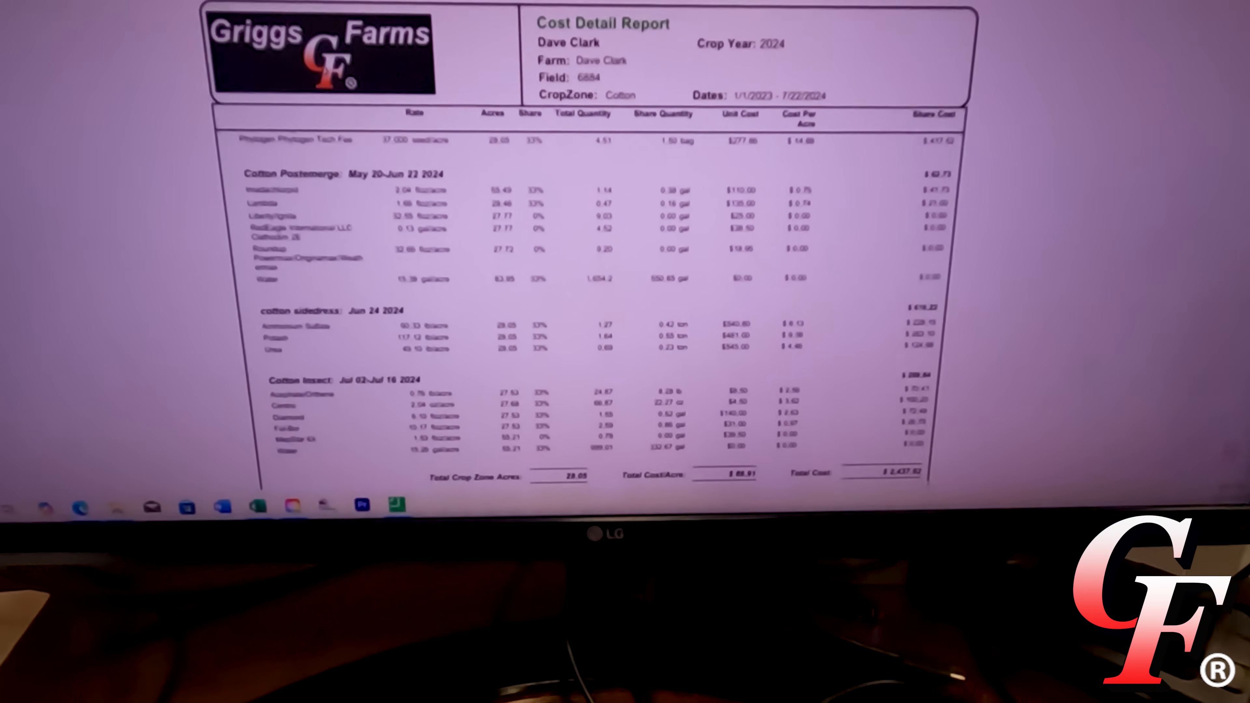
scroll(640, 175, "down", 5)
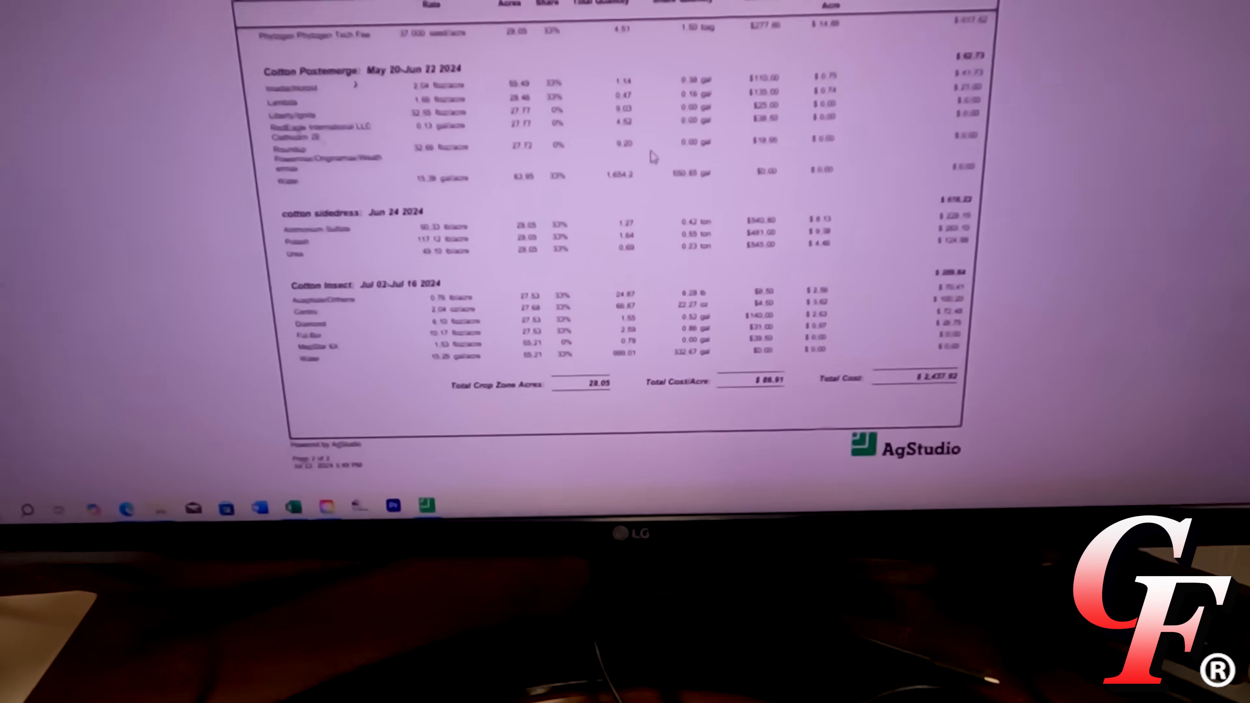
scroll(629, 144, "down", 5)
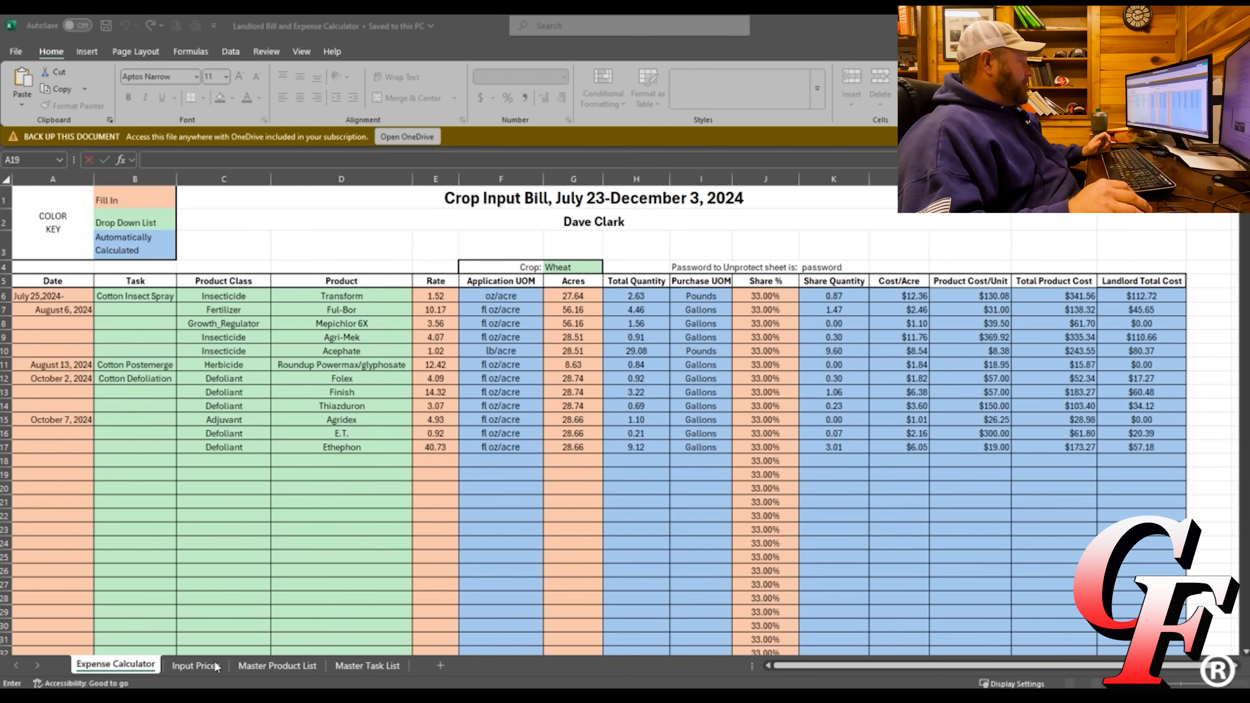
Go to the Master Task List sheet with the Corn, Cotton, Soybeans and Wheat task lists.
left_click(349, 665)
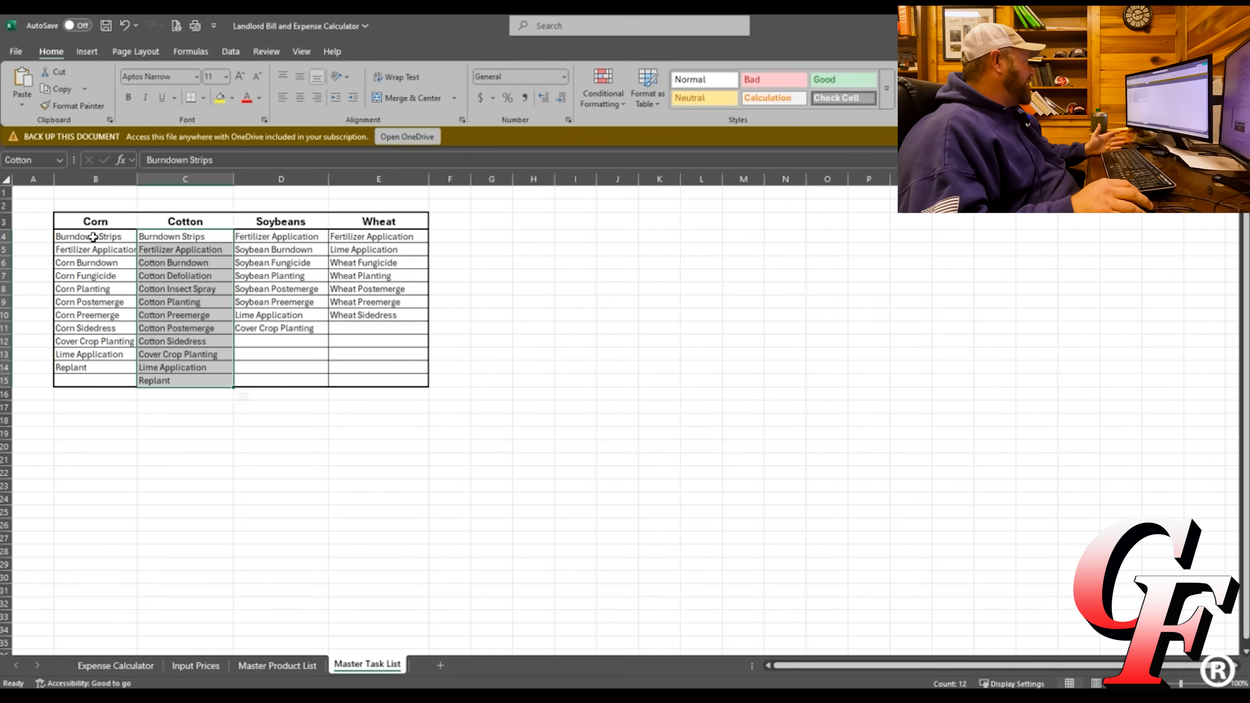
Clear the crop task names in B4:E15, restore them, then move to the Master Product List sheet.
left_click(96, 239)
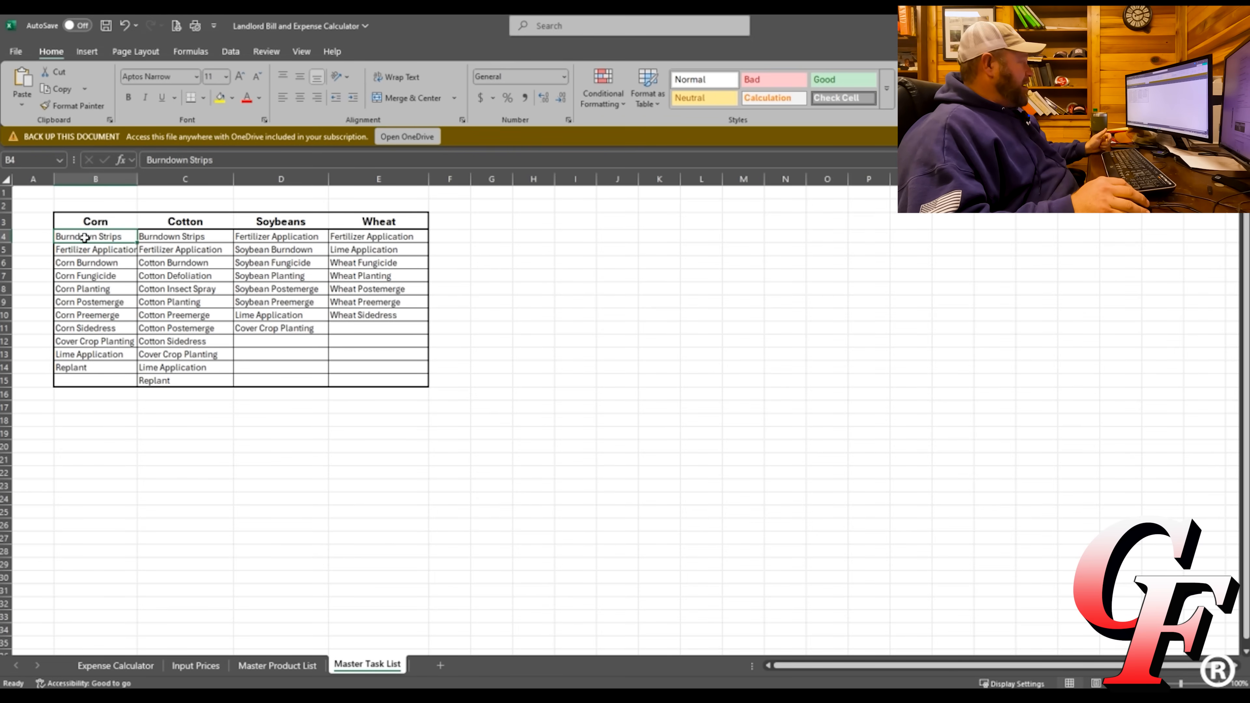
left_click_drag(85, 238, 363, 380)
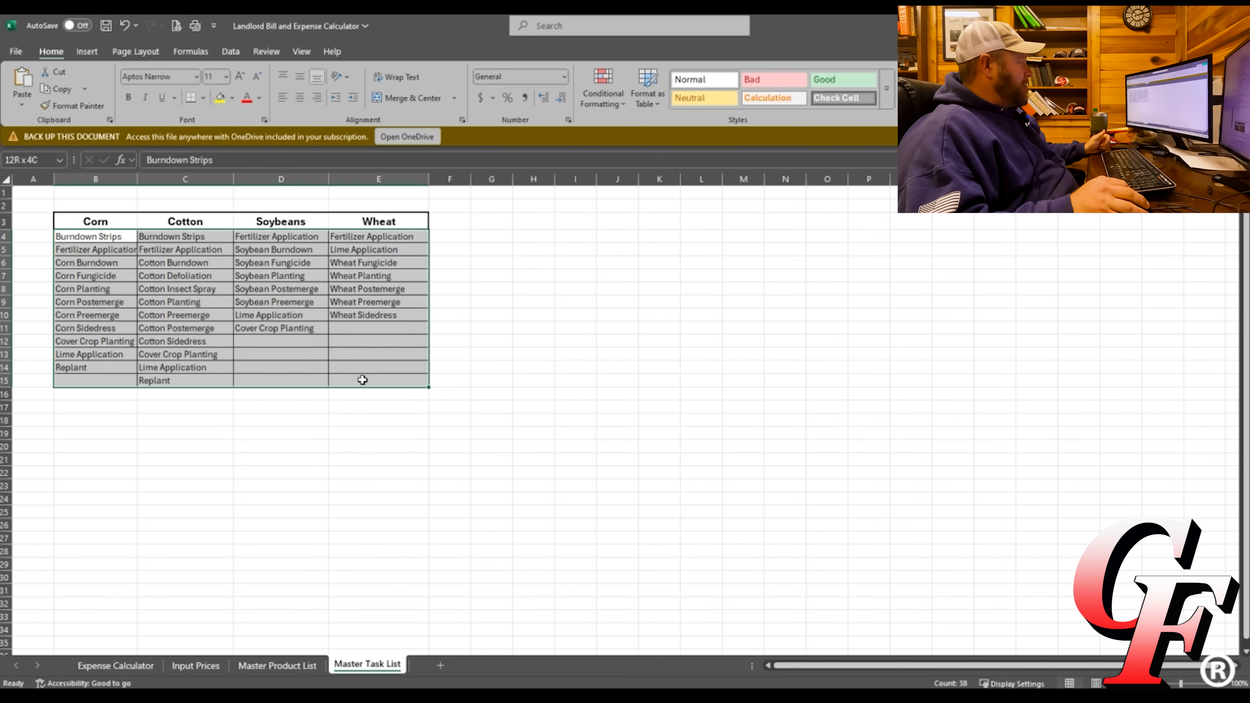
right_click(279, 326)
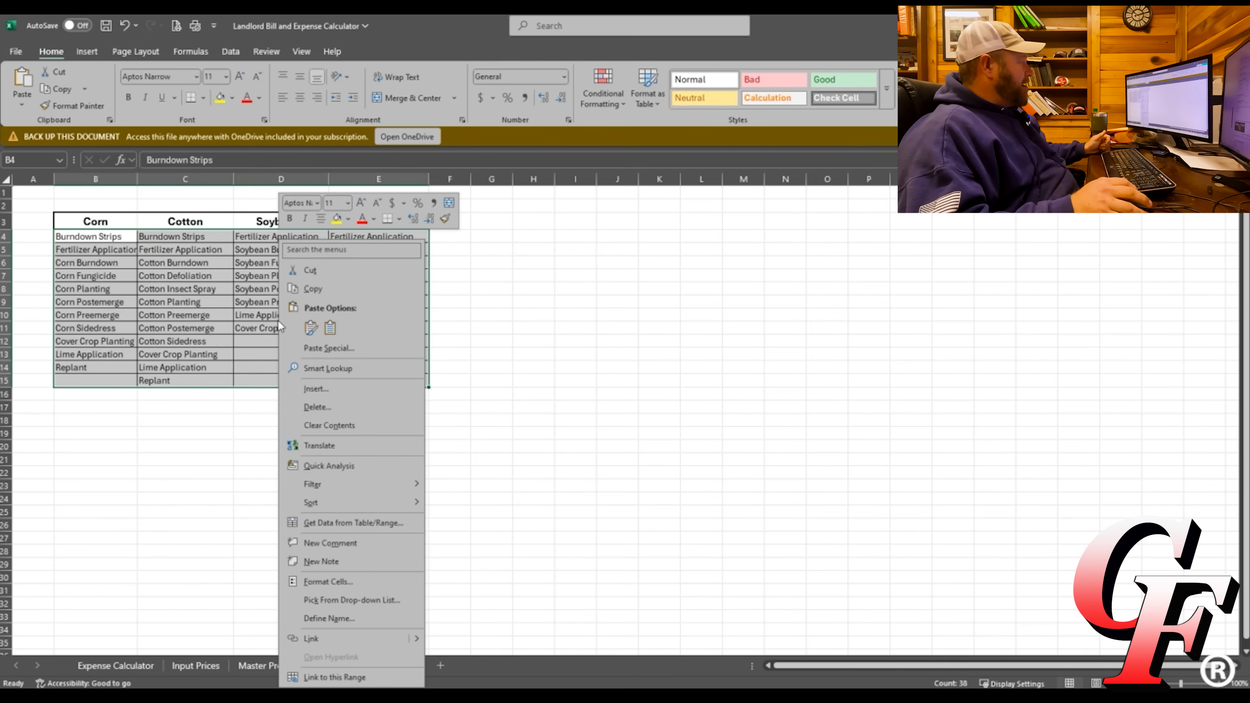
left_click(321, 423)
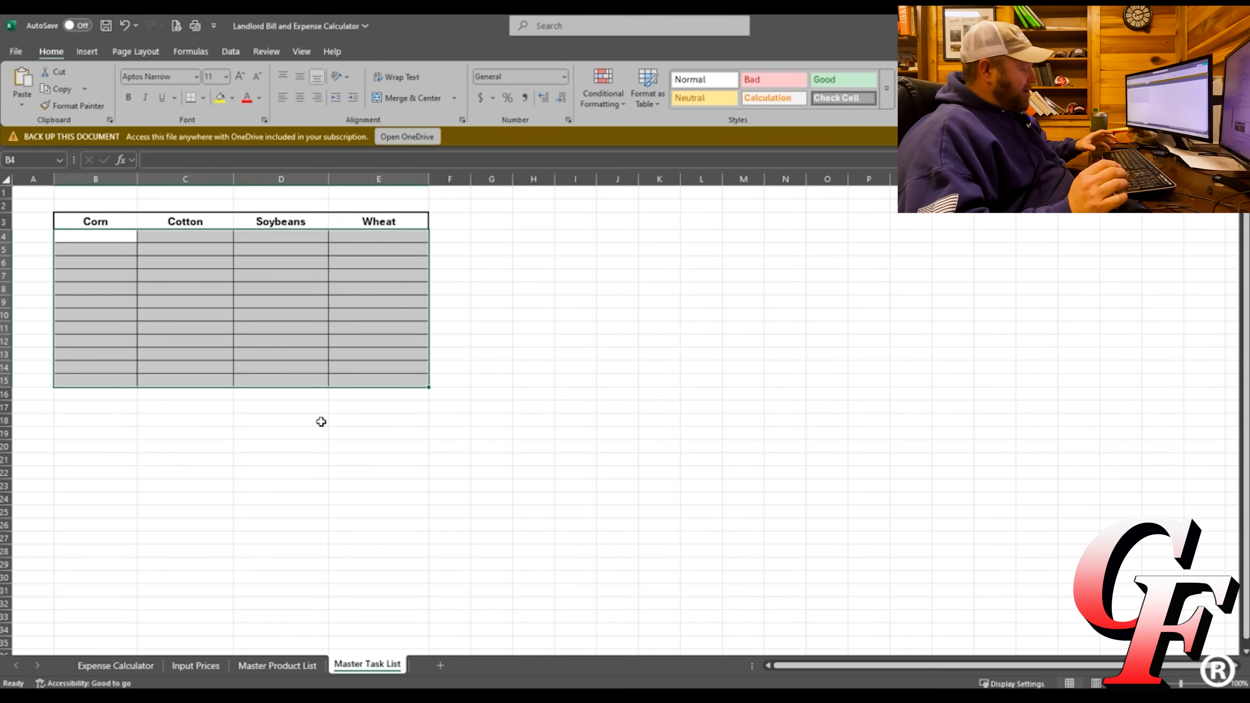
key("ctrl+v")
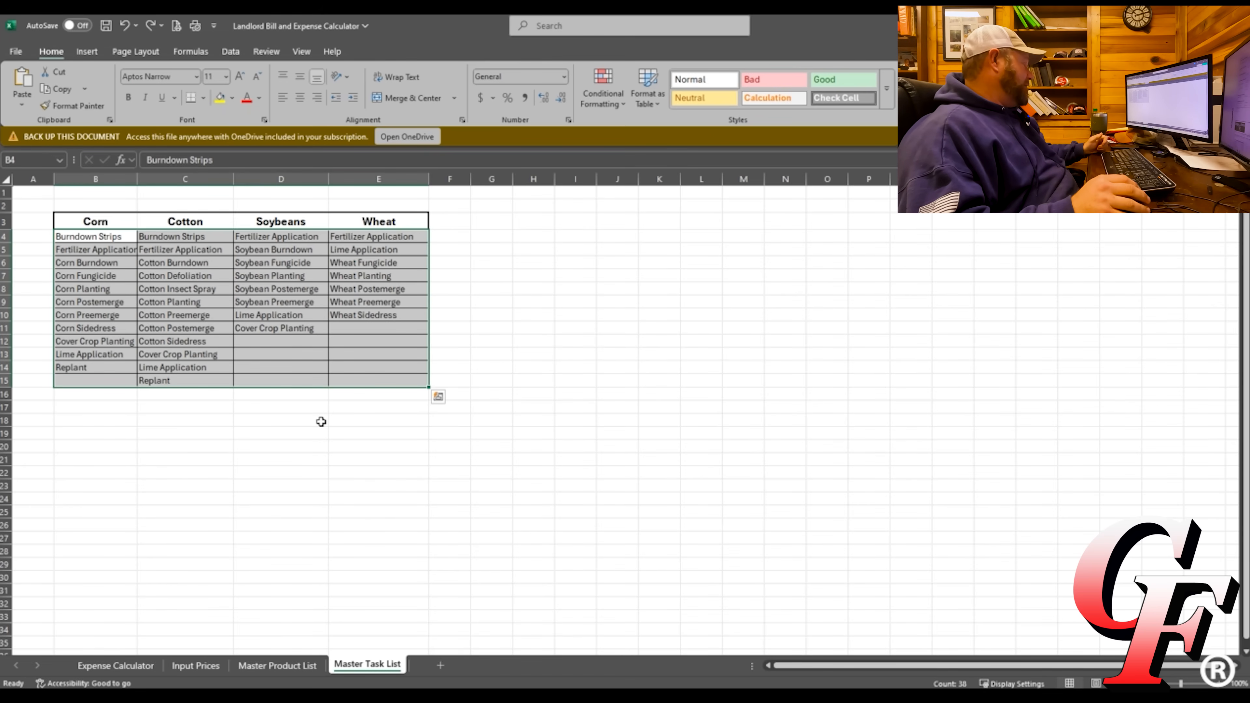
key("Escape")
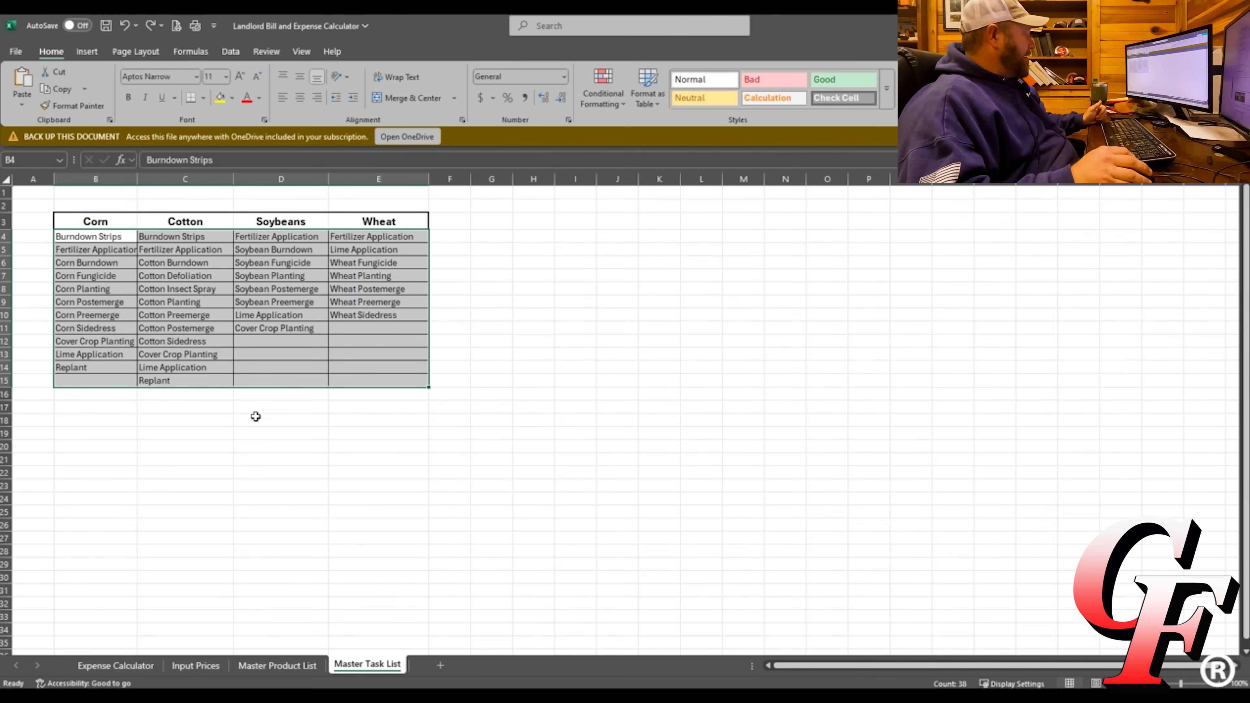
left_click(282, 670)
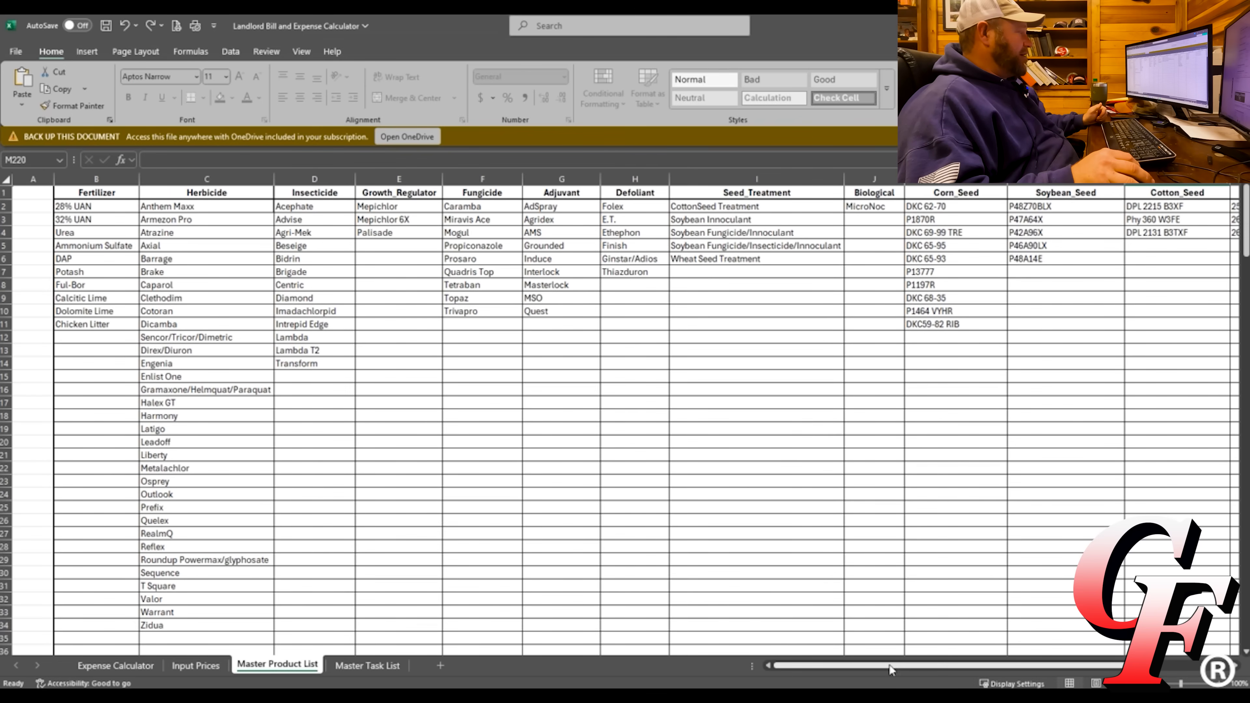
Scroll across the Master Product List's product categories, then go to the Input Prices sheet.
left_click_drag(892, 668, 1030, 651)
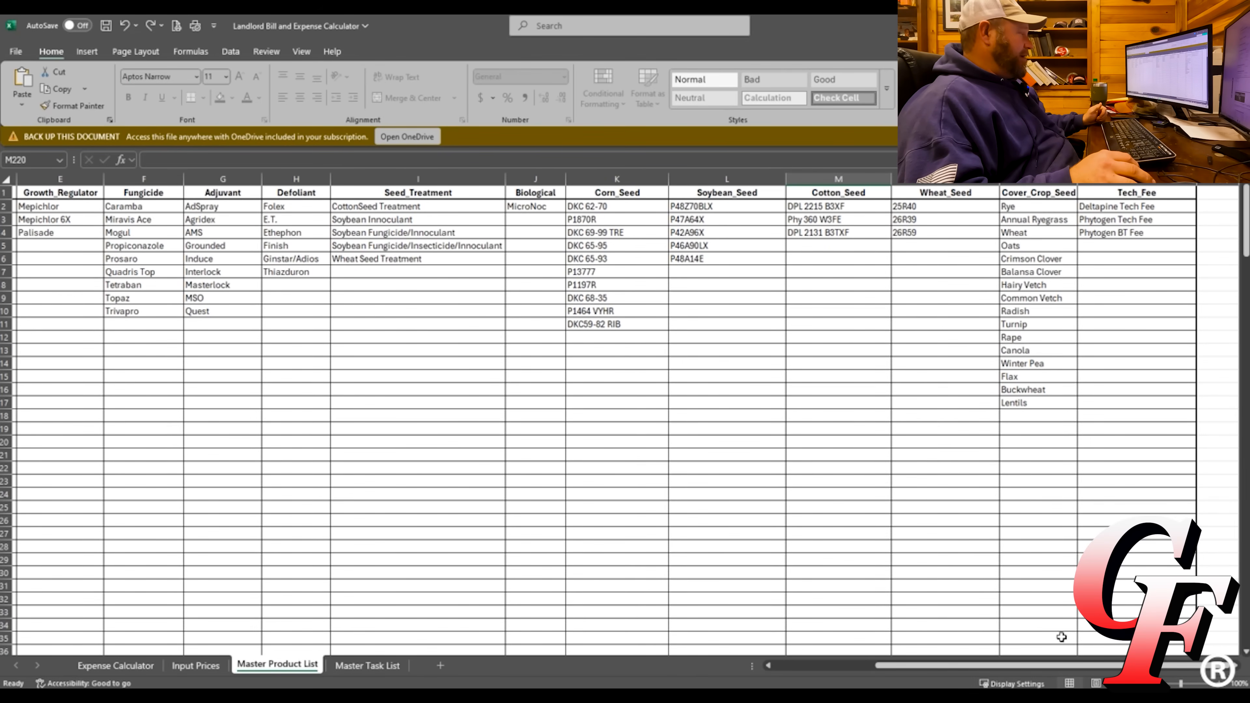
left_click_drag(1052, 667, 949, 683)
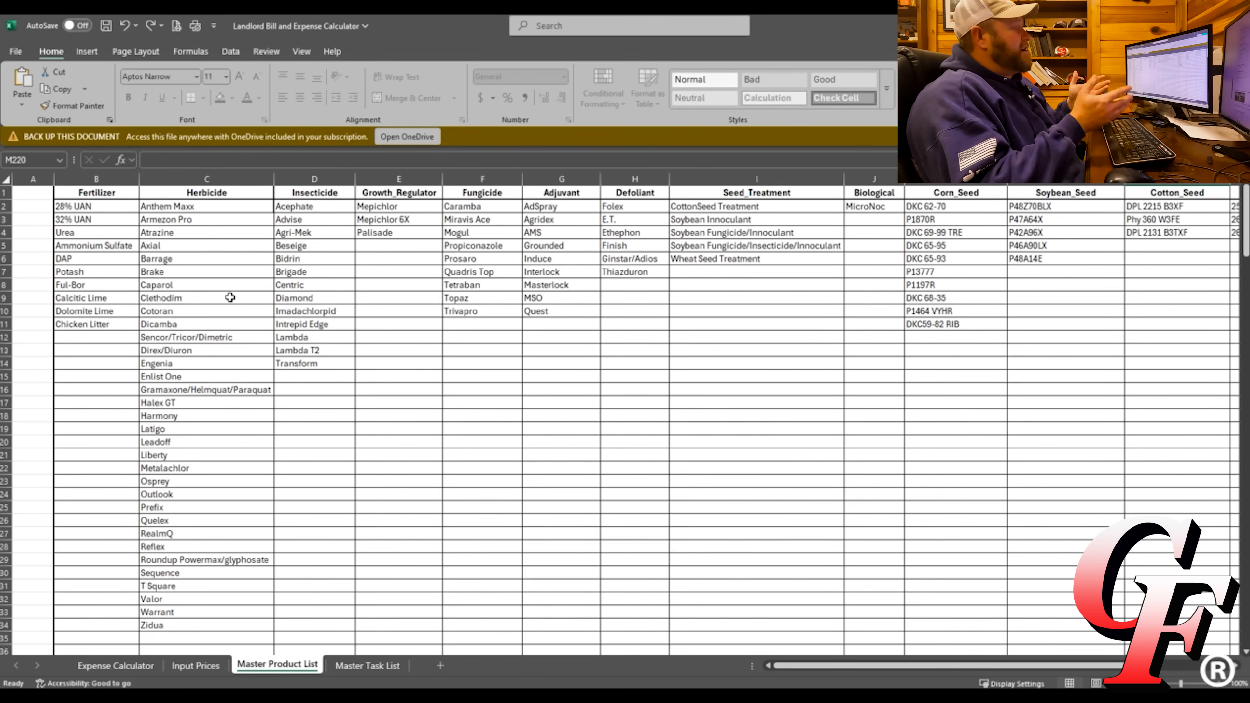
left_click_drag(831, 673, 936, 673)
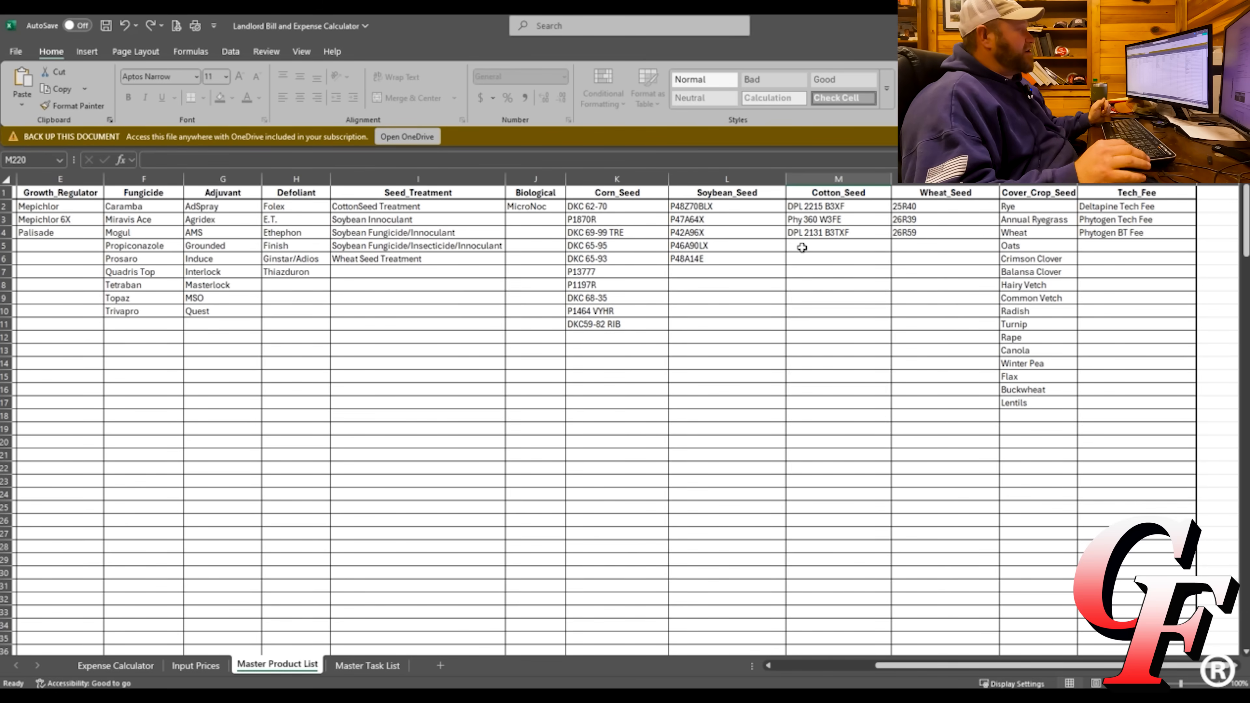
left_click_drag(916, 666, 817, 666)
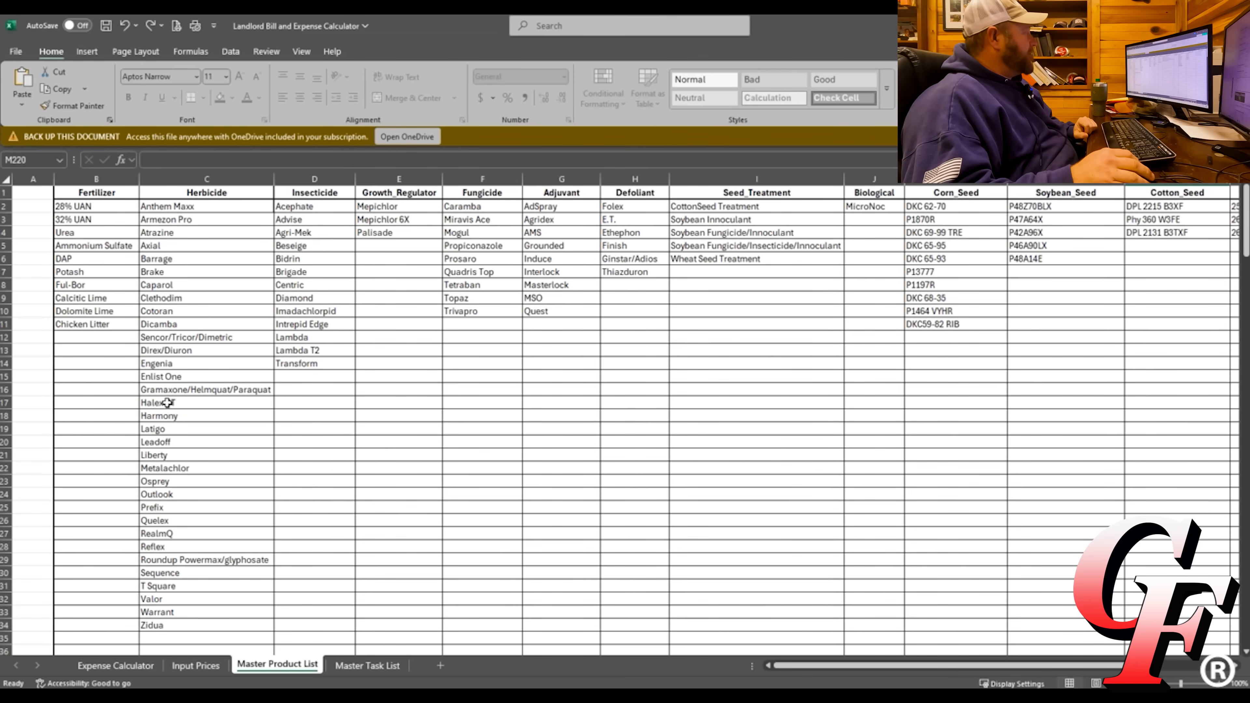
left_click(195, 668)
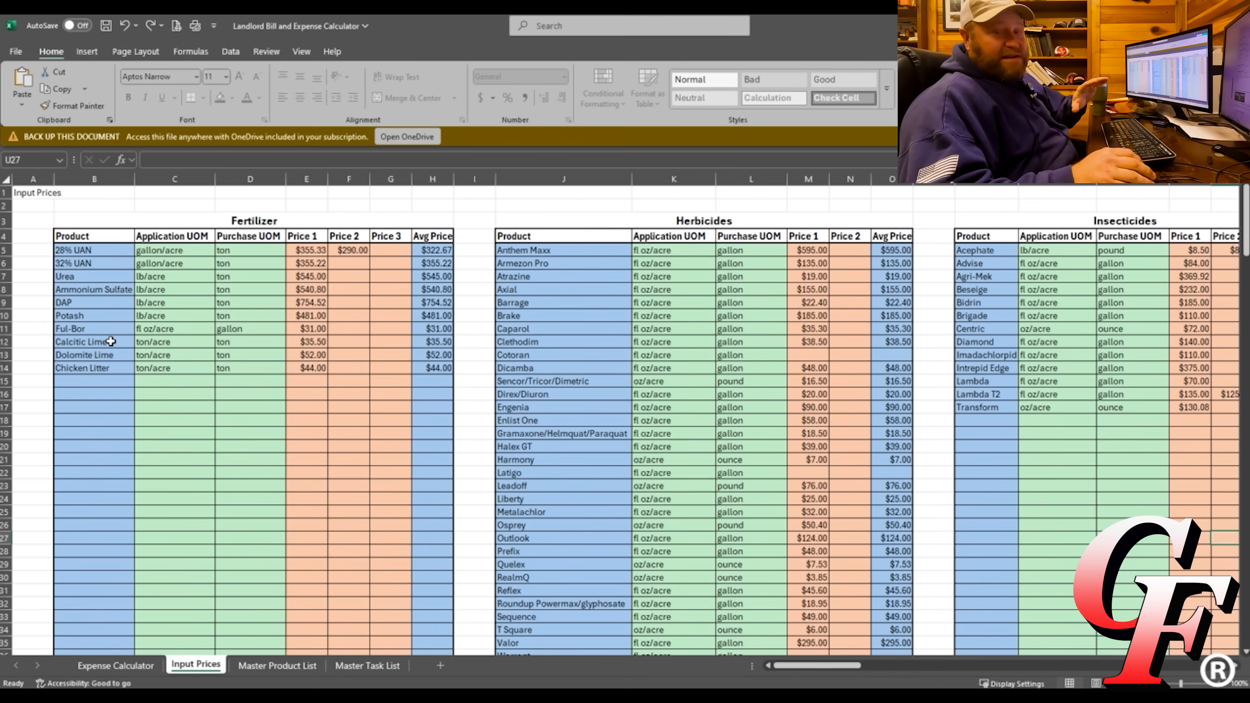
Enter MAP in B12 below Chicken Litter in the Fertilizer list and confirm it on Input Prices.
left_click(276, 667)
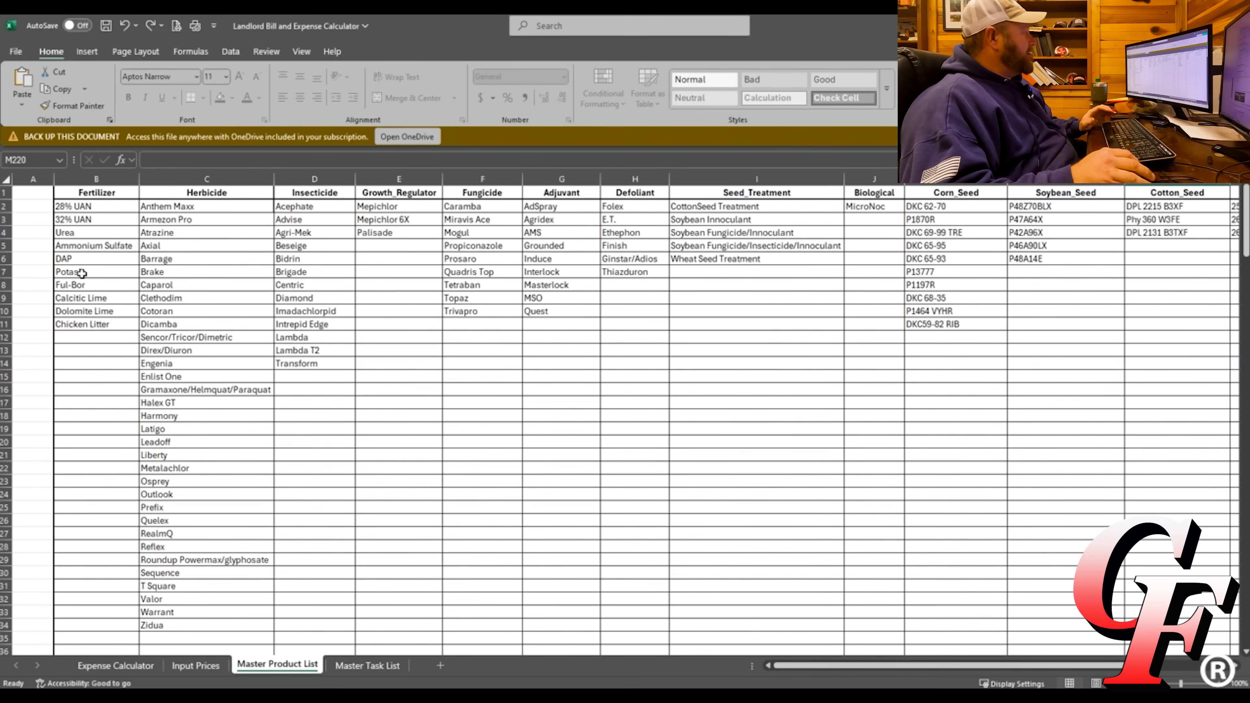
key("ctrl+Page_Up")
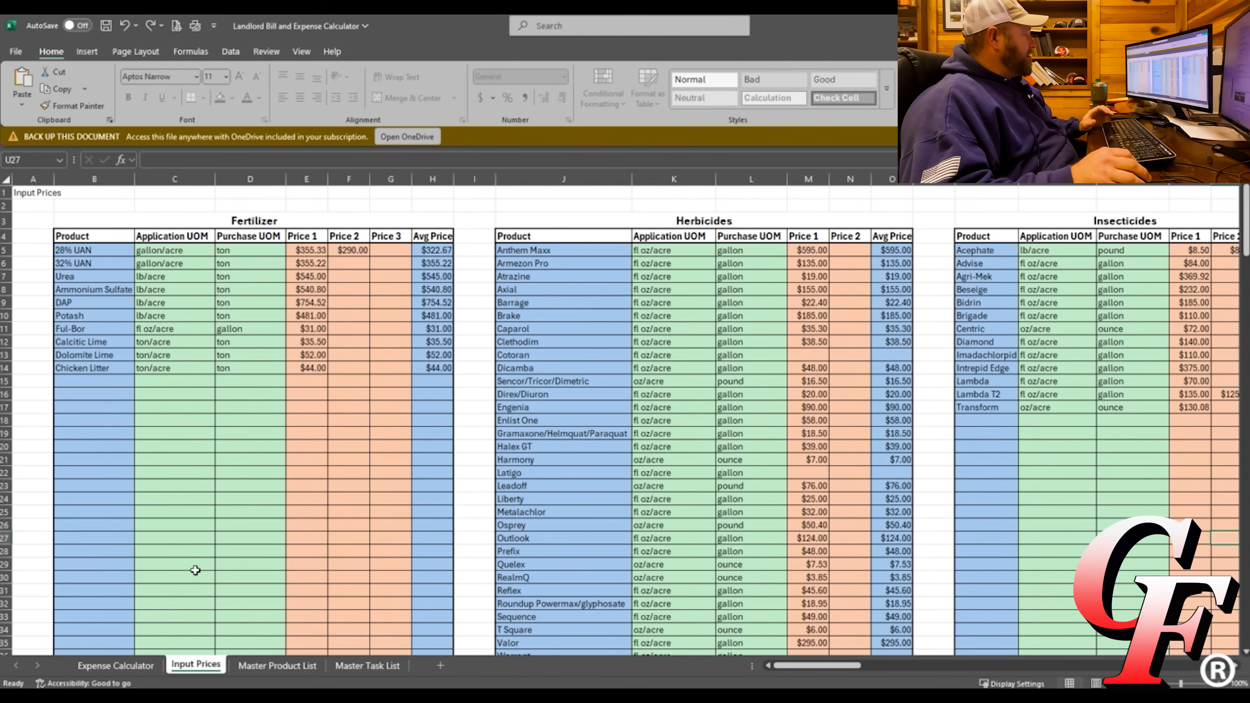
left_click(256, 668)
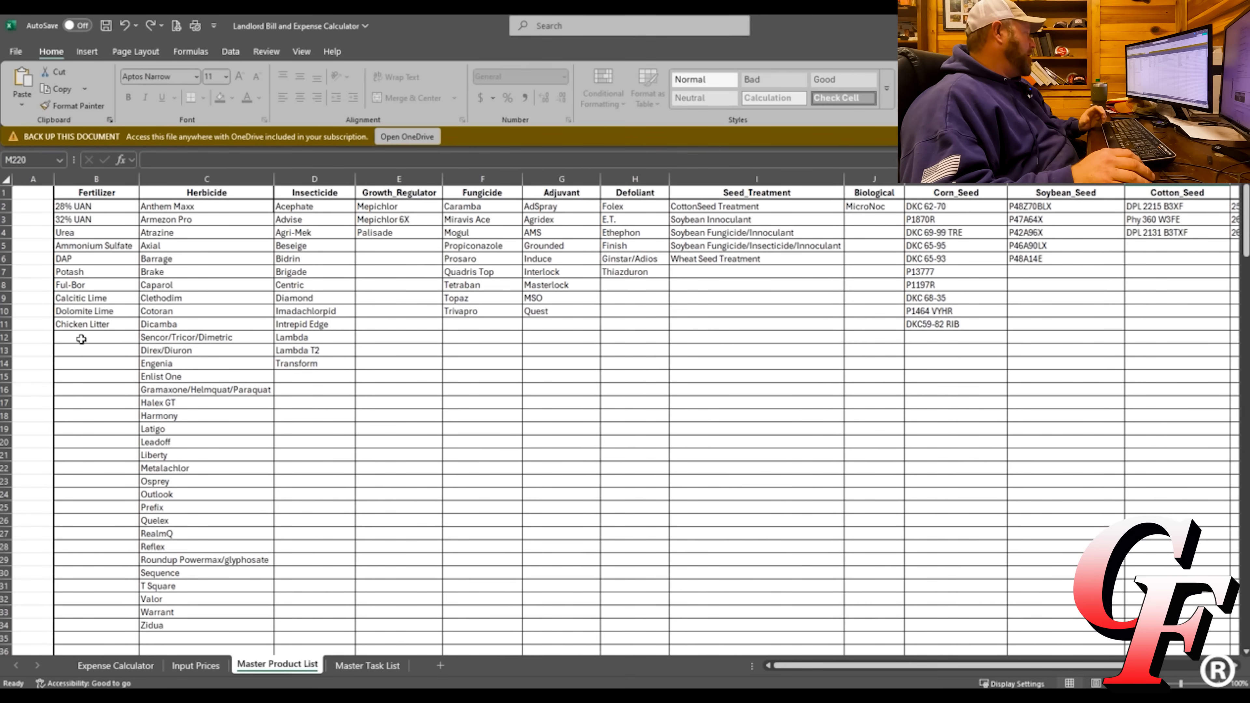
left_click(81, 339)
type("MAP")
key("ctrl+Return")
key("Return")
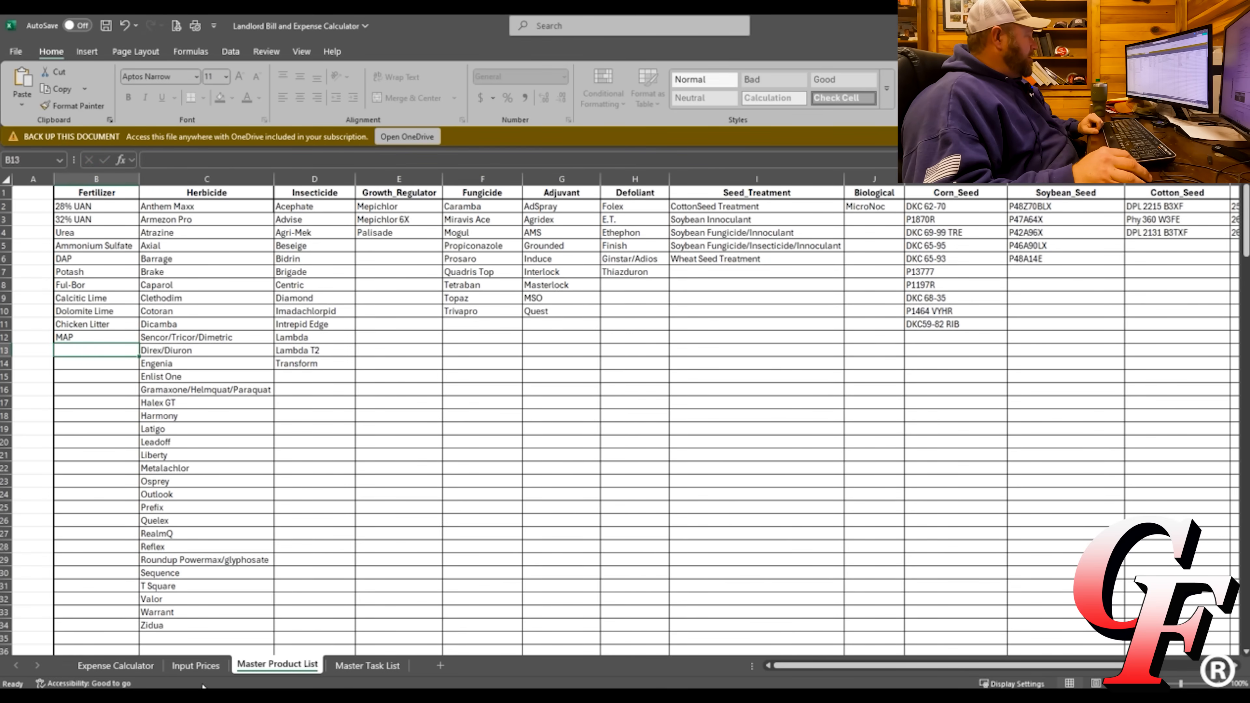
left_click(195, 665)
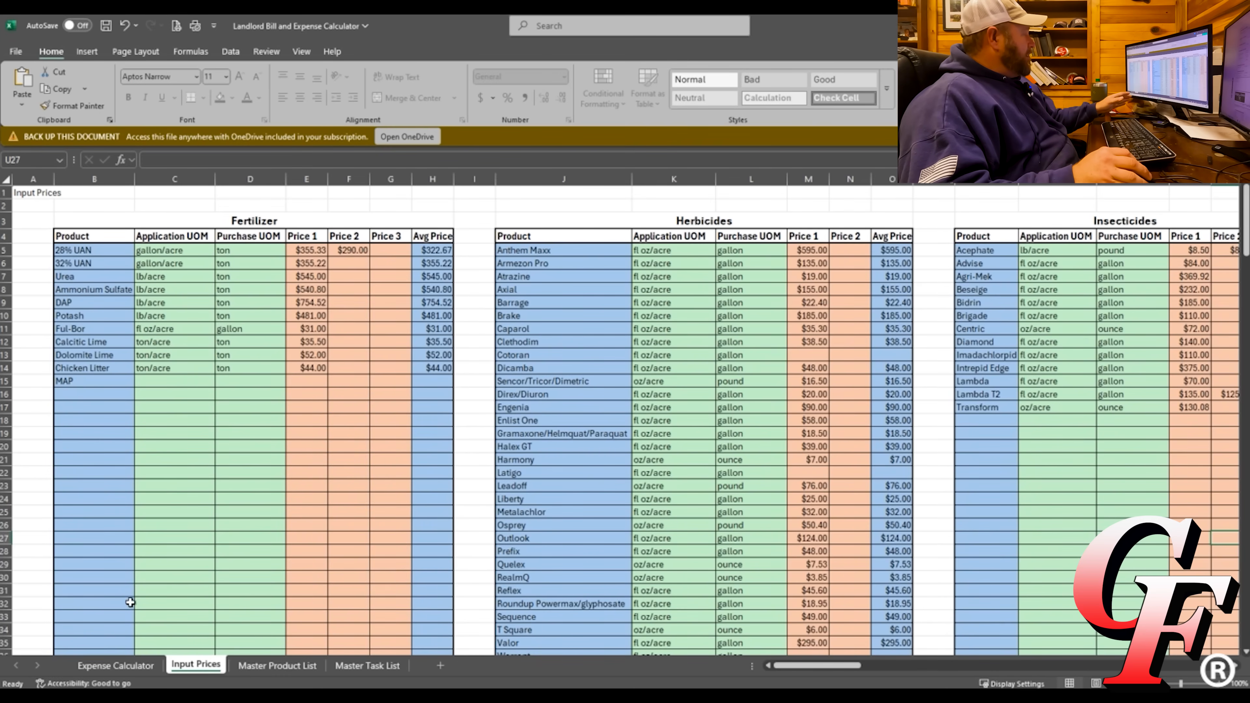
On the Input Prices sheet, set MAP's application unit in C15 to lb/acre.
left_click(115, 666)
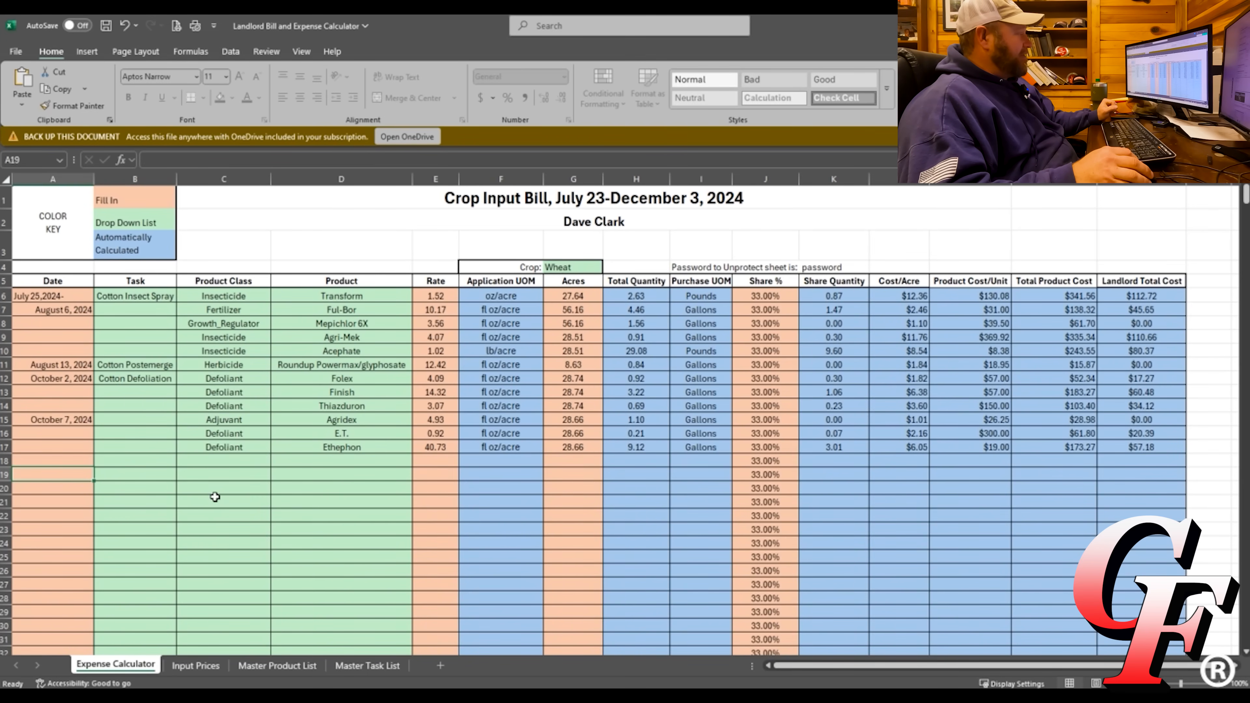
left_click(197, 666)
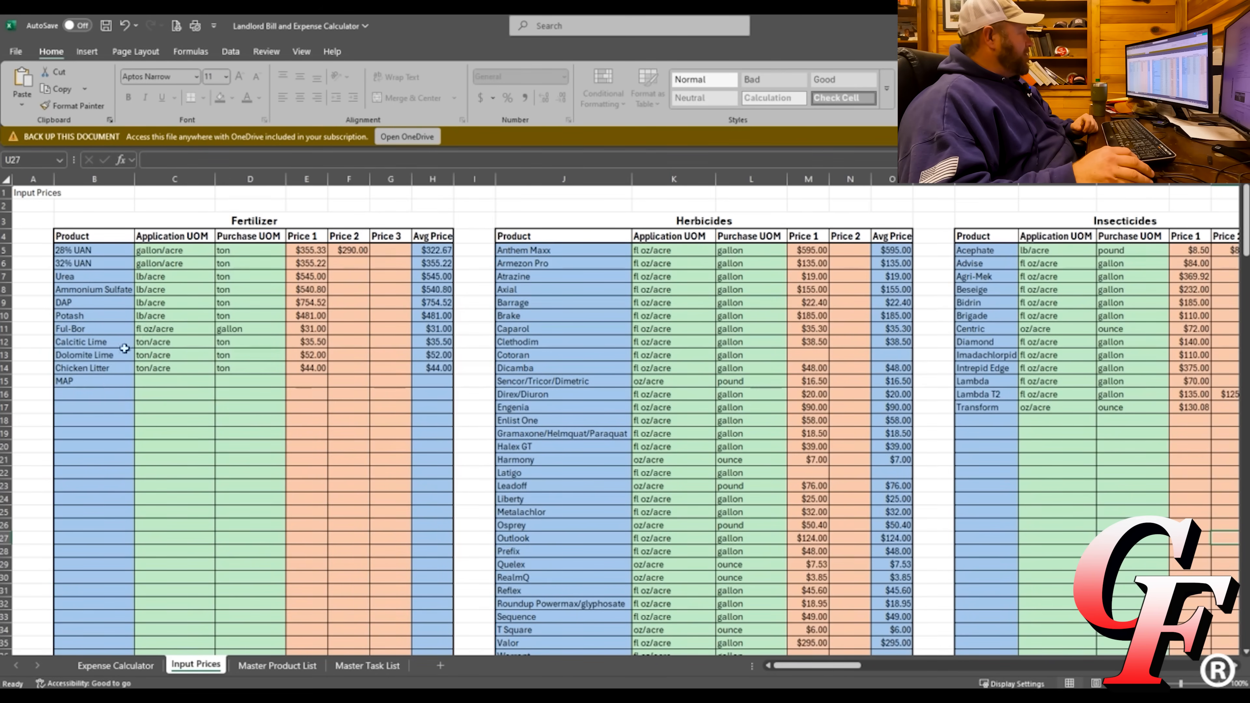
left_click(164, 378)
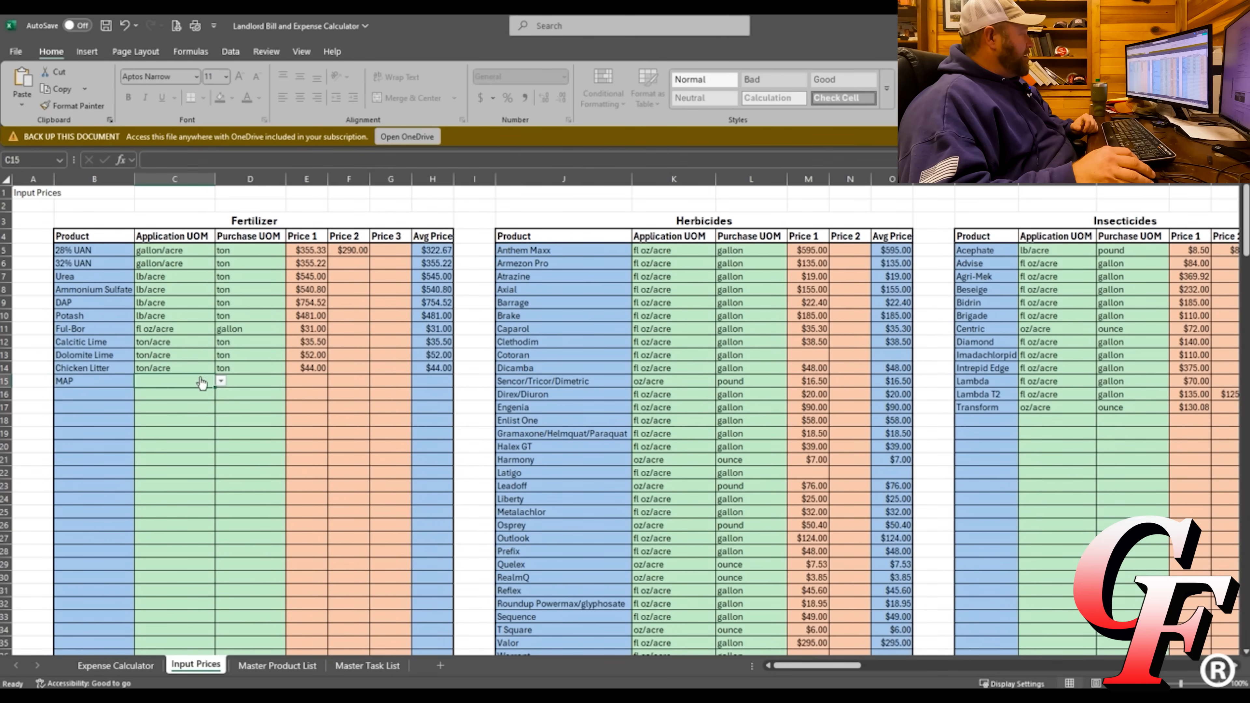
left_click(220, 383)
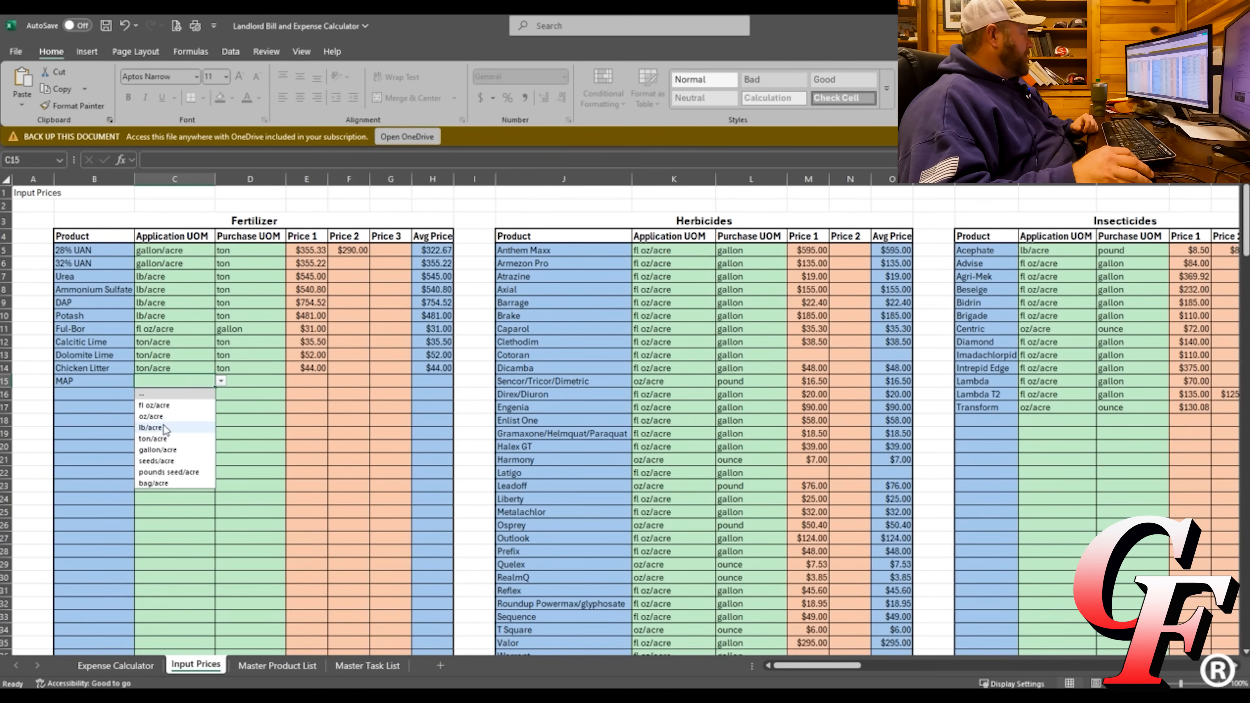
left_click(158, 438)
left_click(220, 382)
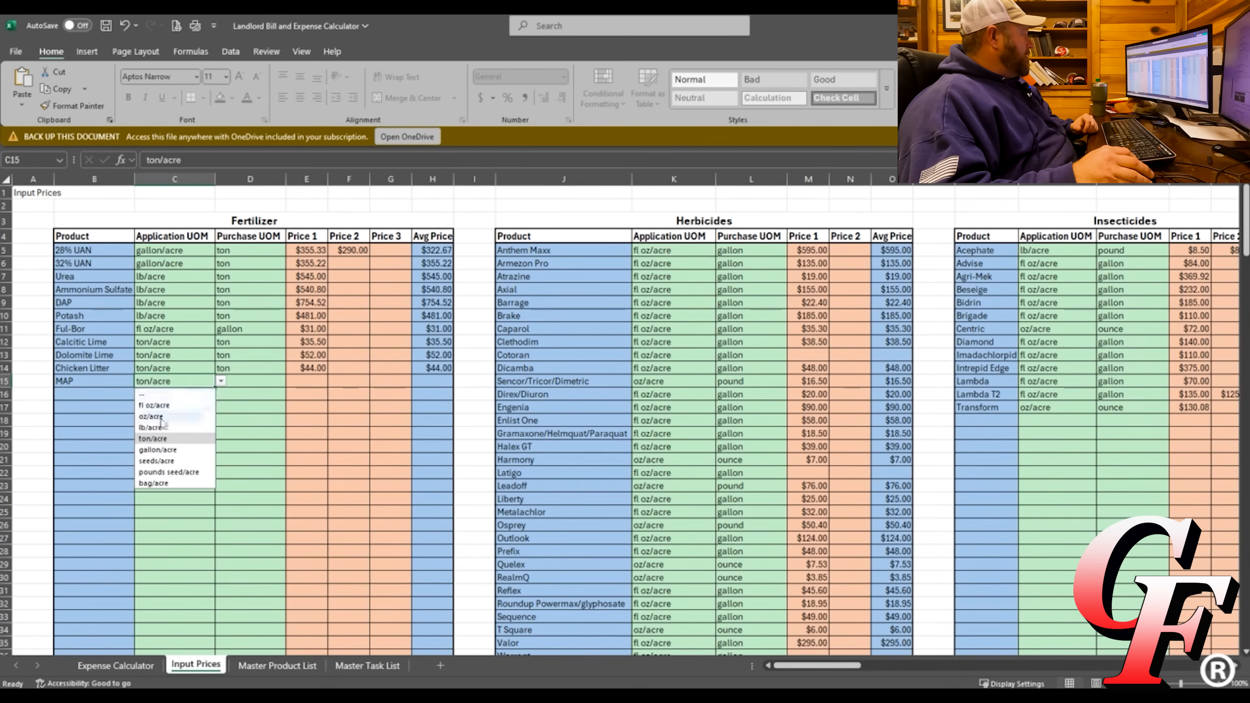
left_click(151, 427)
Choose ton as MAP's purchase unit in D15.
left_click(263, 382)
left_click(292, 381)
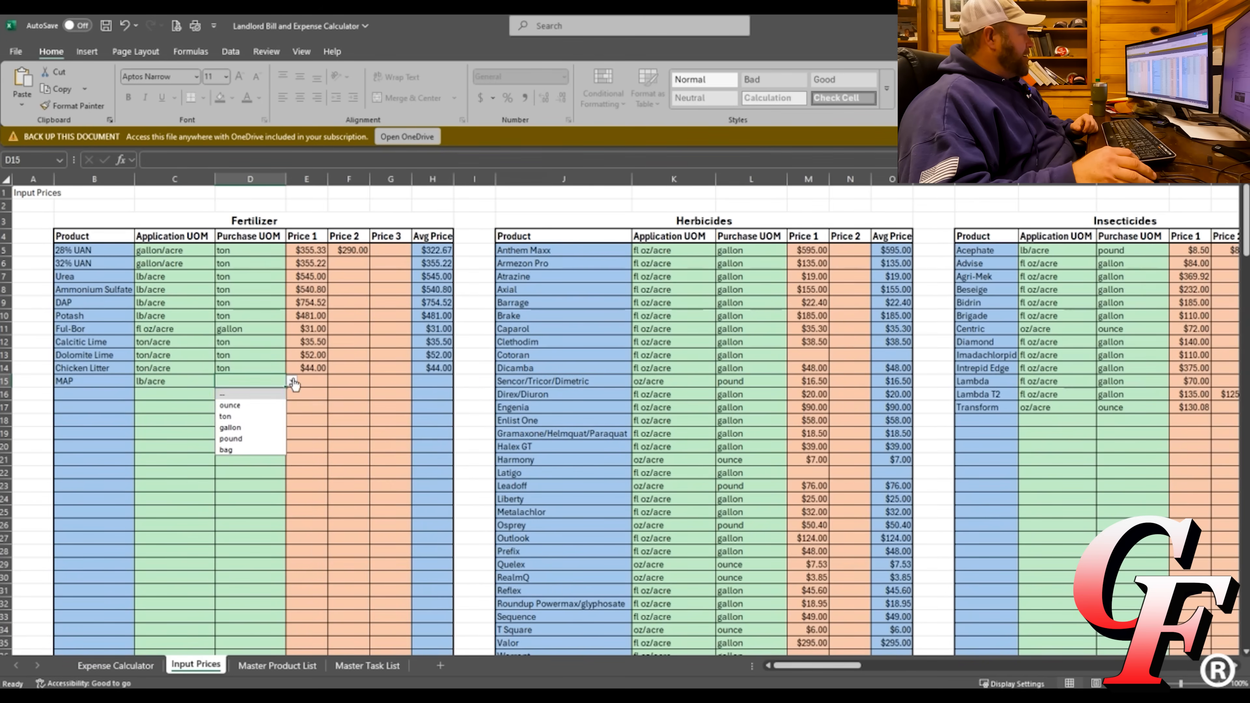
left_click(233, 418)
left_click(313, 382)
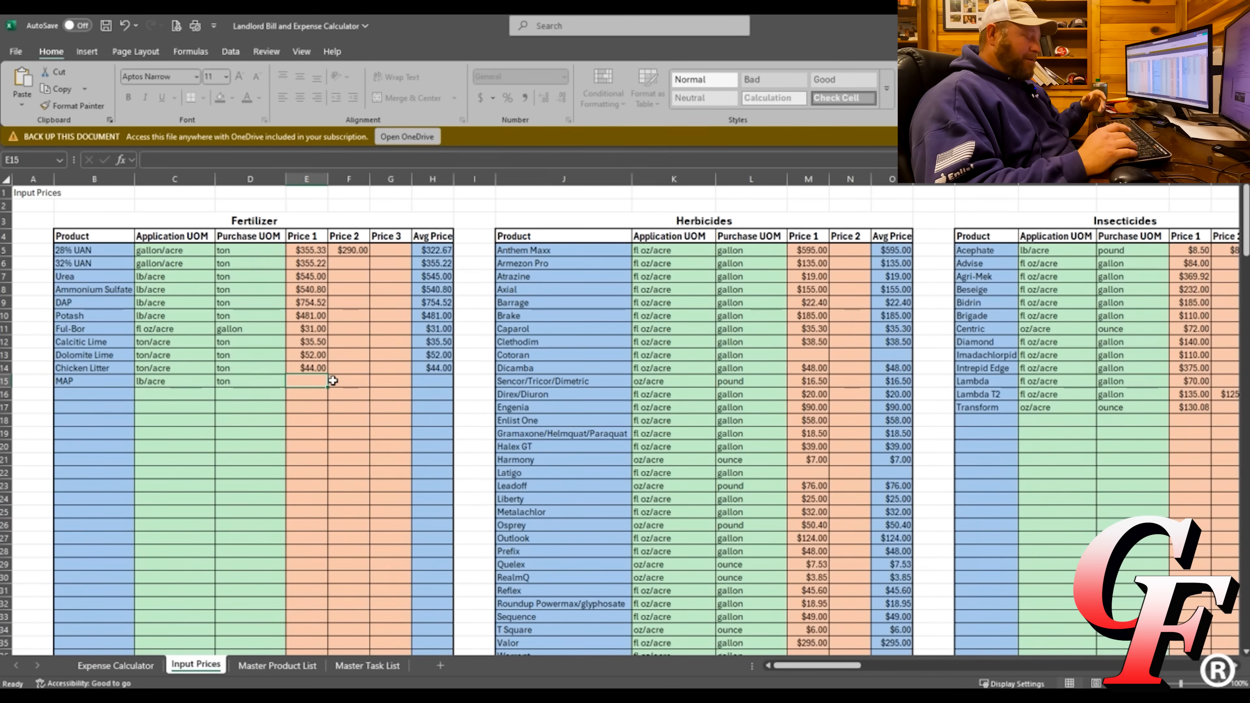
Enter MAP prices of 500, 450 and 529 in E15:G15.
type("55")
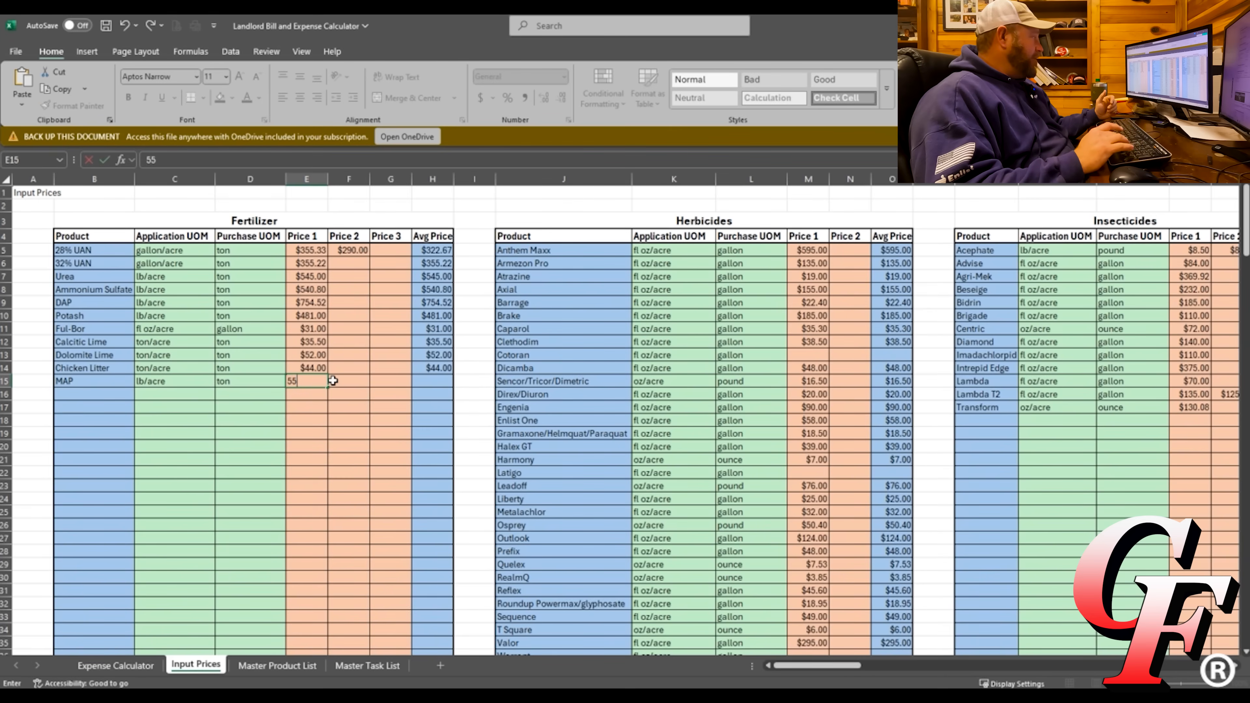
key("BackSpace")
key("BackSpace")
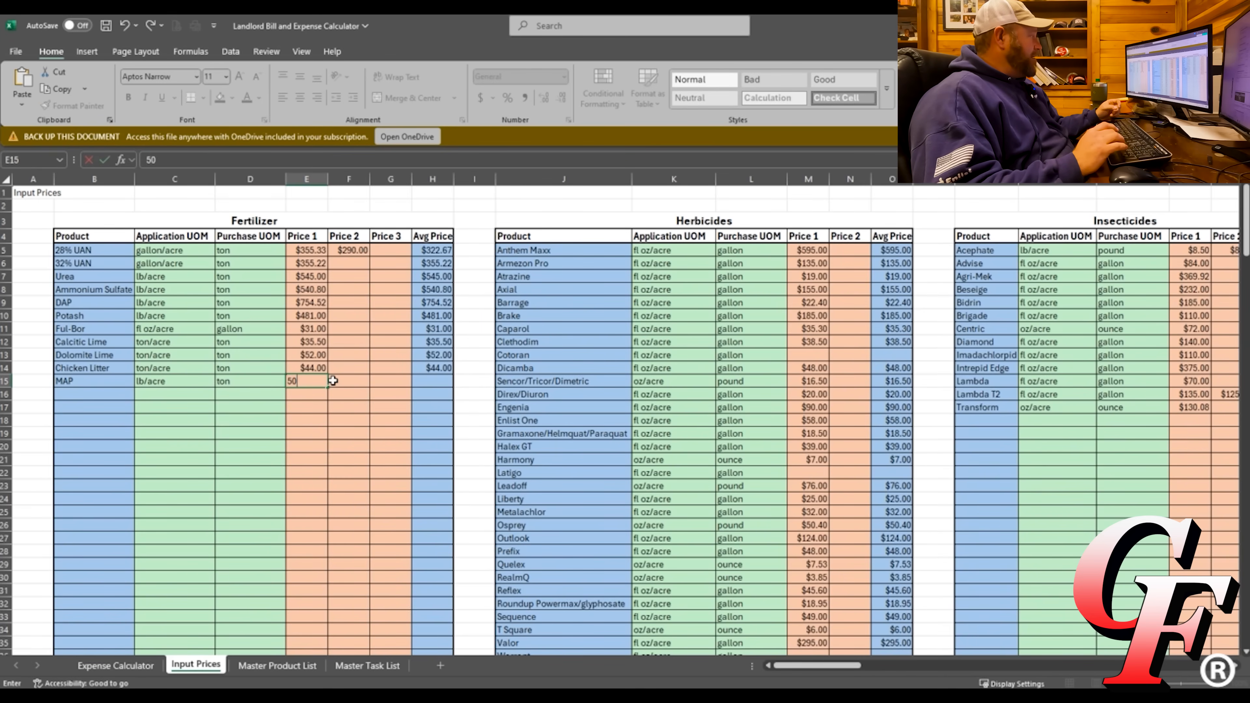
key("Tab")
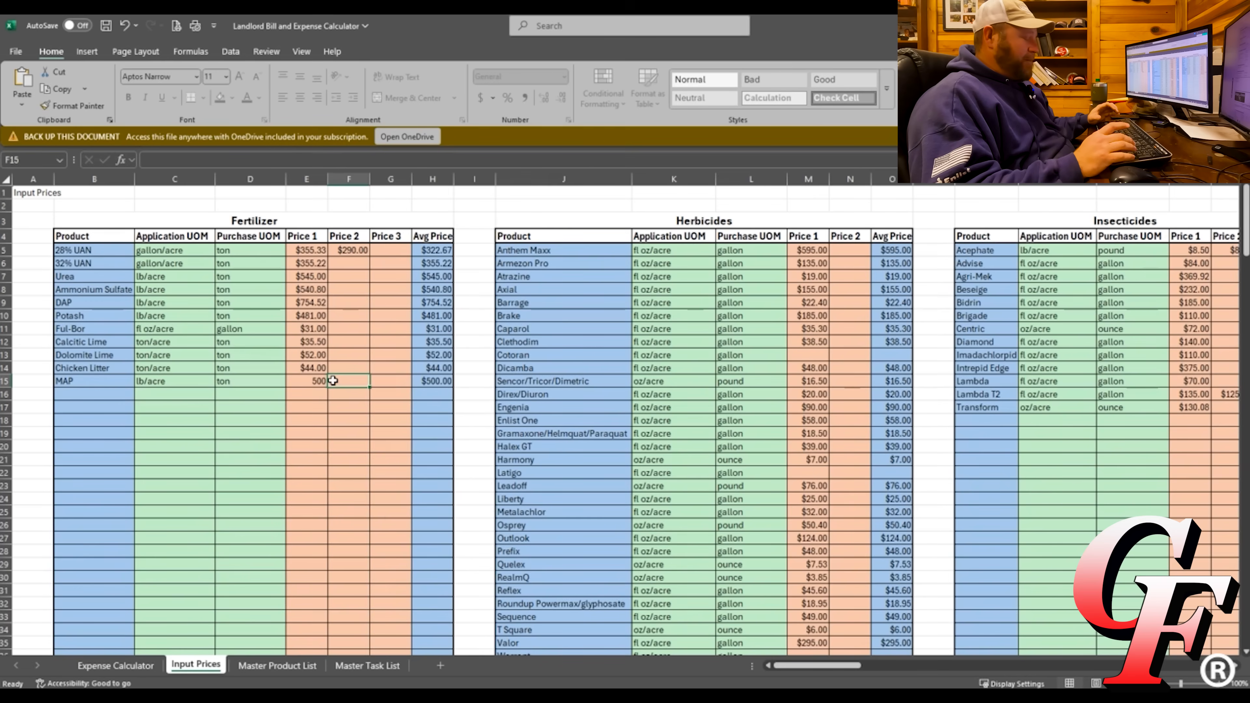
type("450")
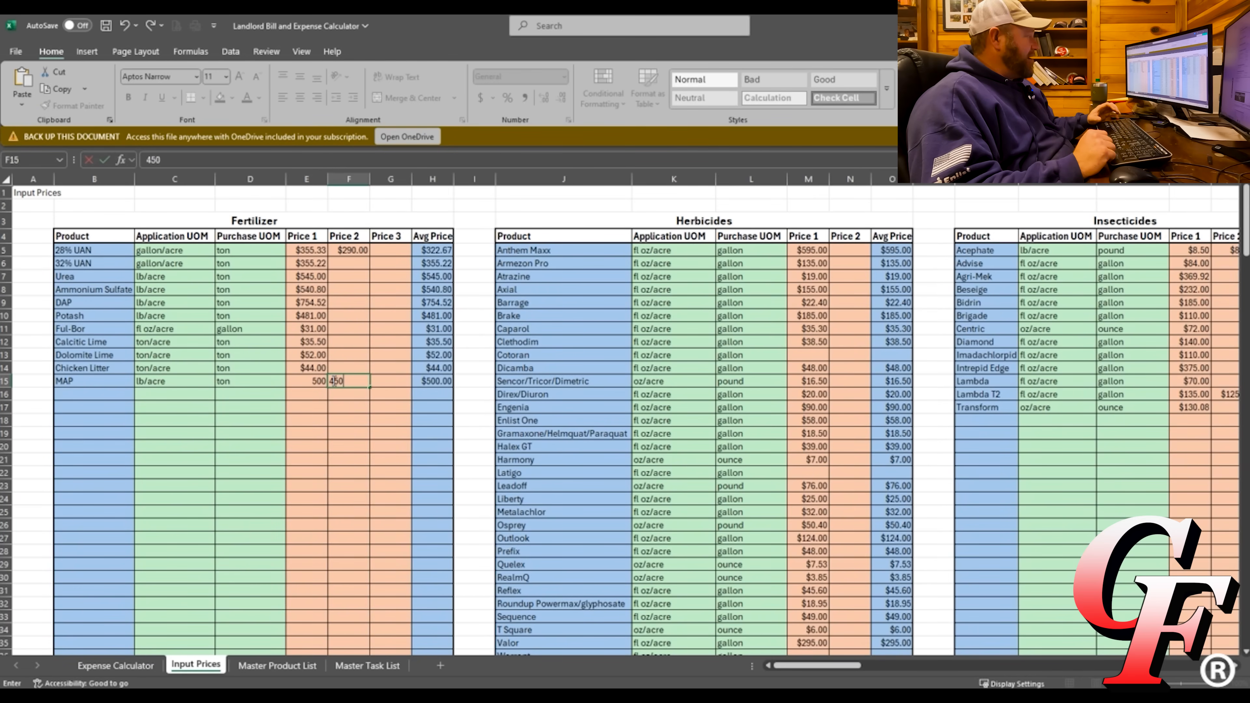
key("Tab")
type("52")
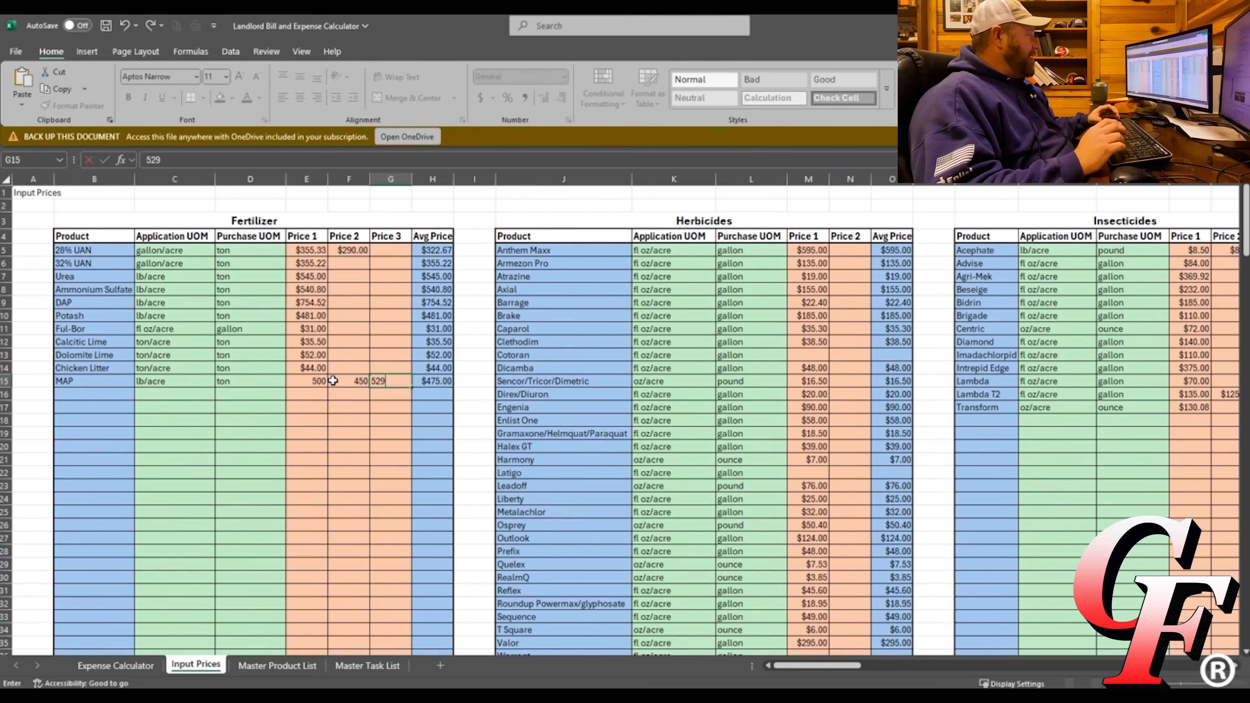
type("9")
key("Return")
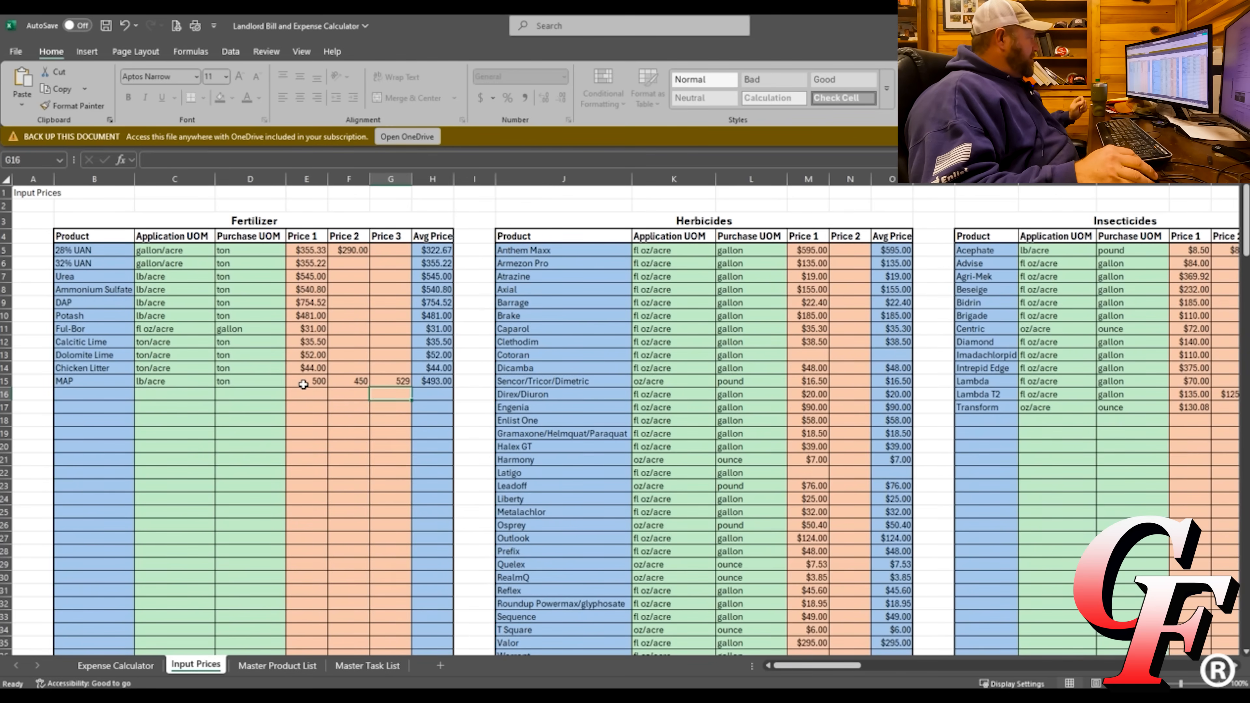
Select and review the three MAP price cells, which average $493.00.
left_click_drag(303, 385, 387, 386)
right_click(387, 387)
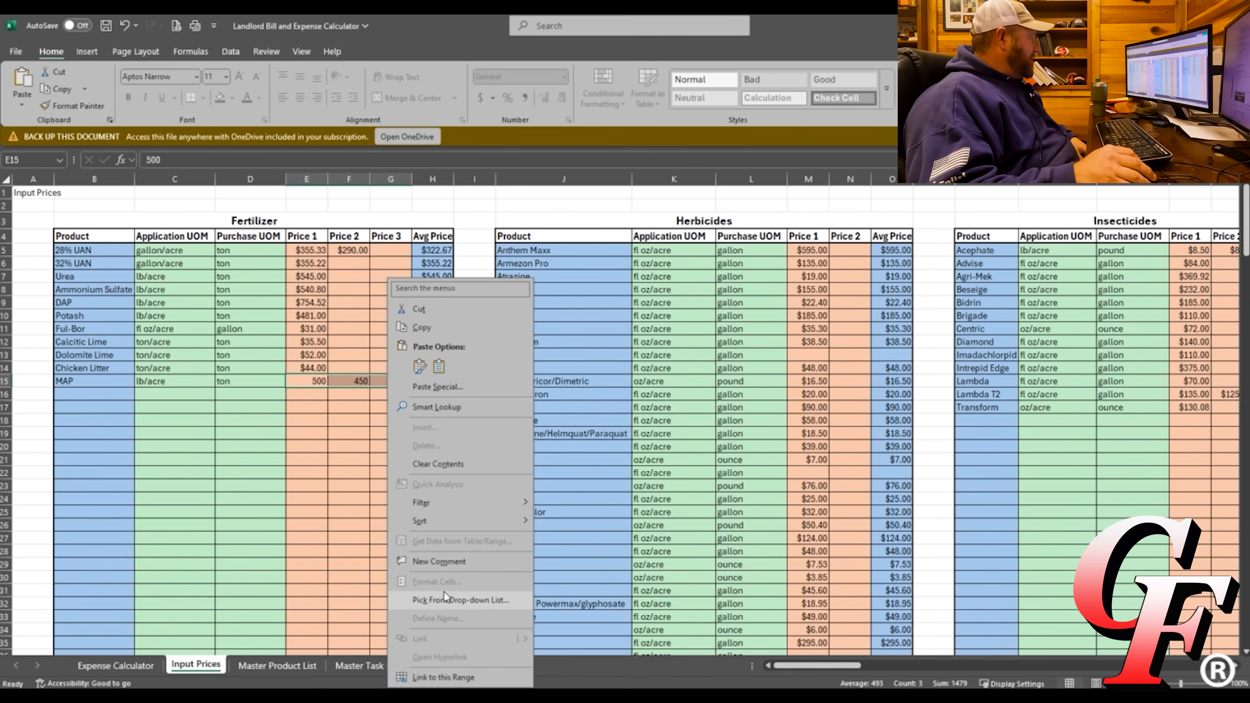
left_click(309, 385)
left_click(309, 384)
left_click(347, 384)
left_click(393, 382)
left_click(320, 382)
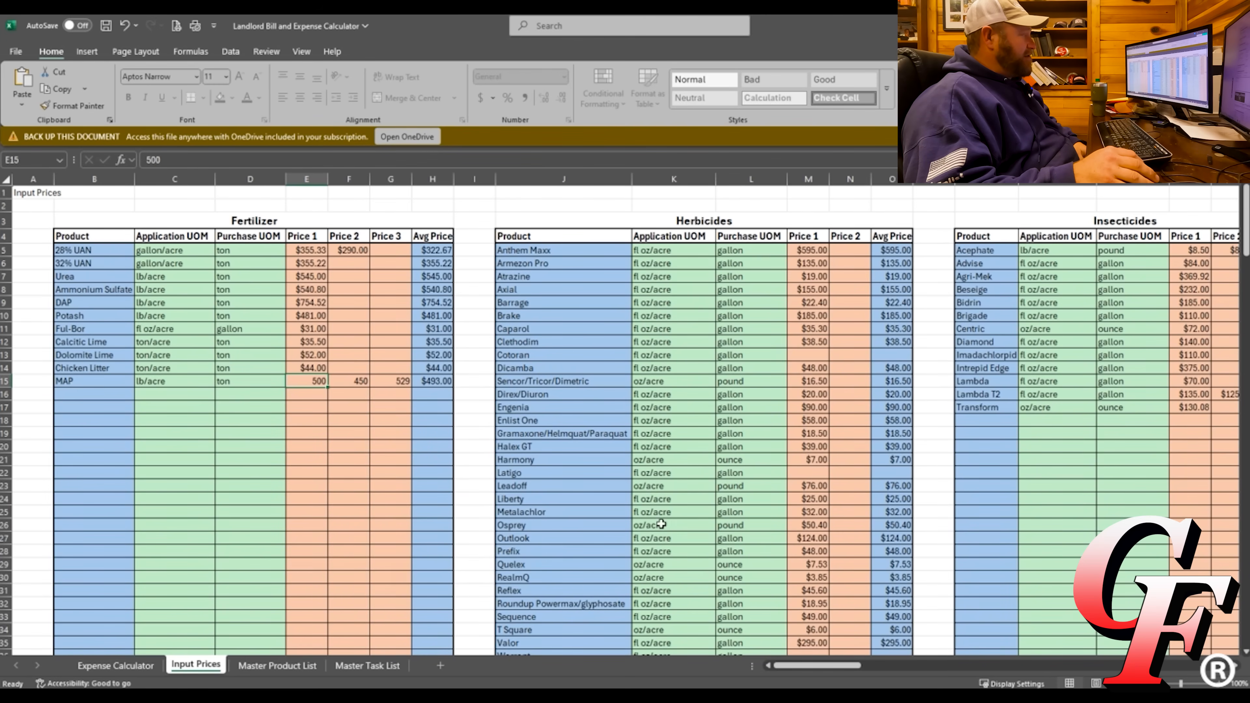
Scroll across the Input Prices columns, then return to the Expense Calculator sheet.
left_click_drag(789, 666, 993, 636)
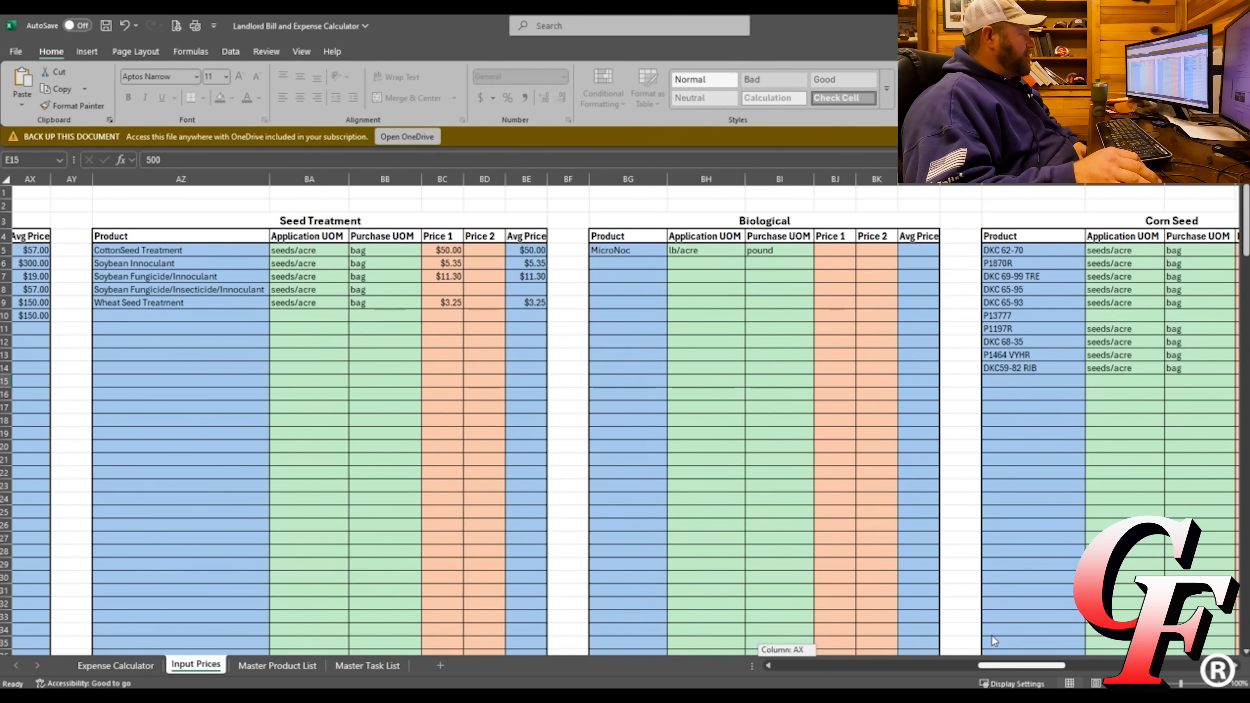
left_click_drag(992, 637, 787, 666)
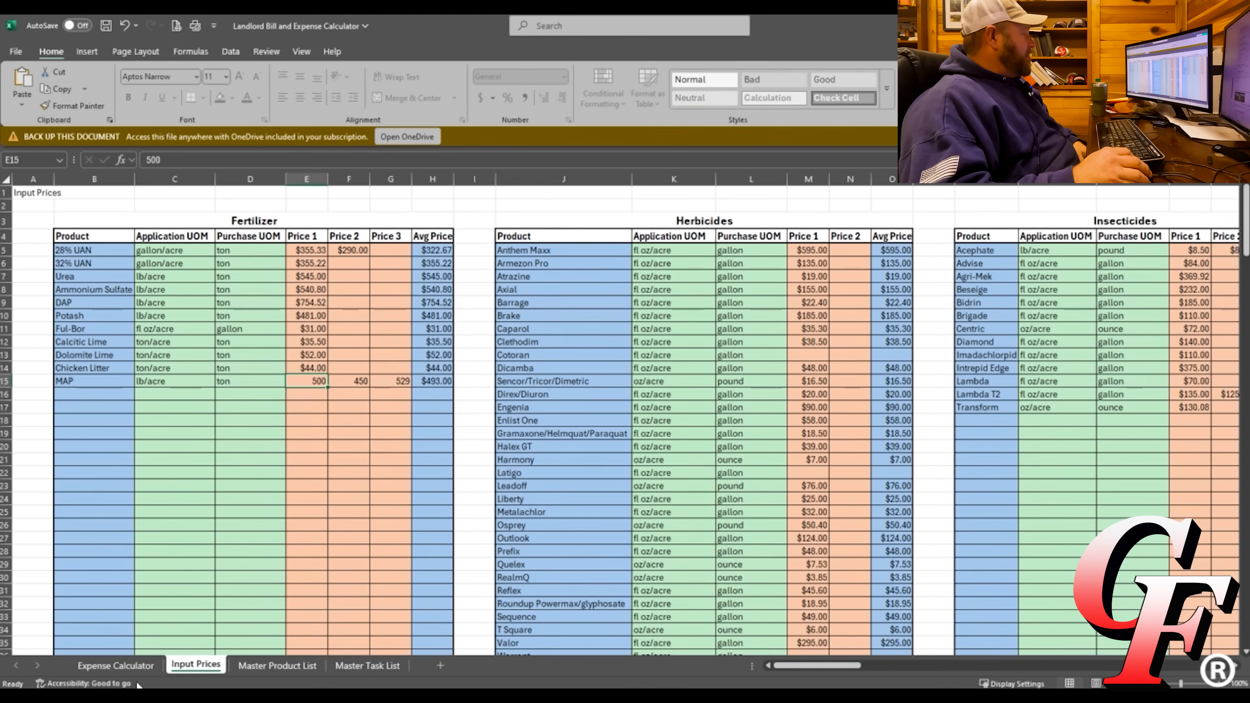
left_click(104, 668)
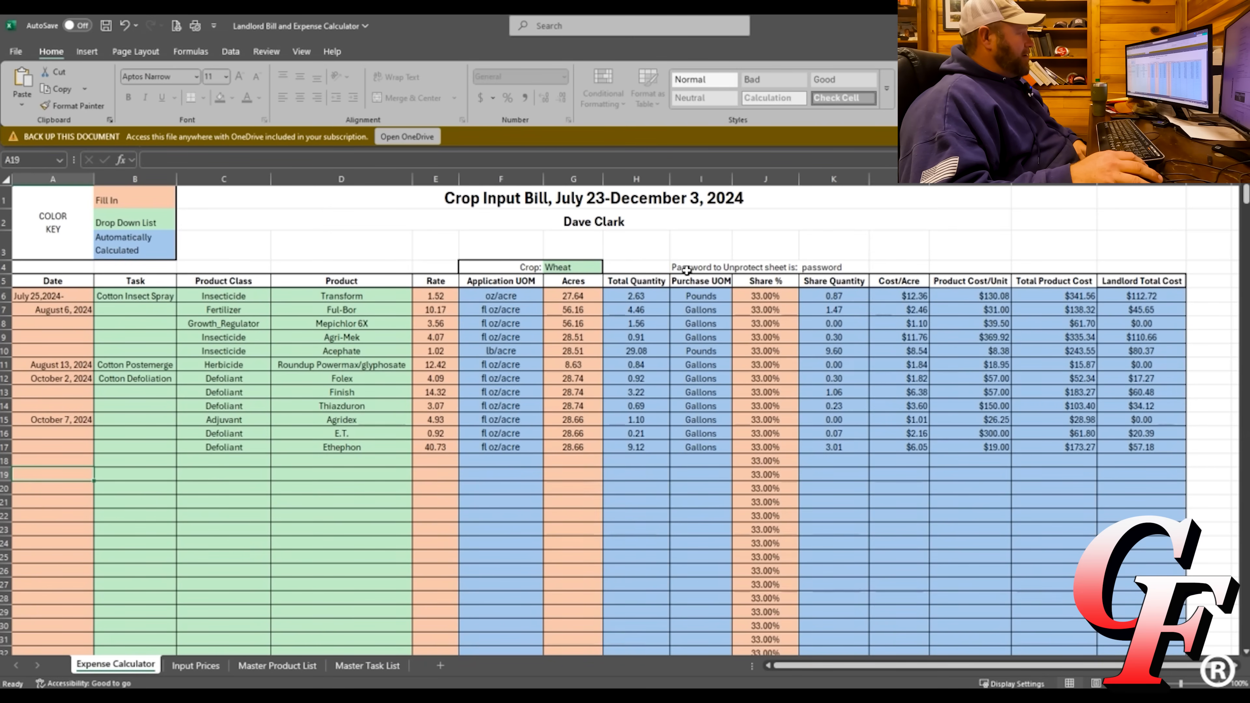
Check the G4 Crop list without changing Wheat, then go to the Master Task List sheet.
left_click(562, 266)
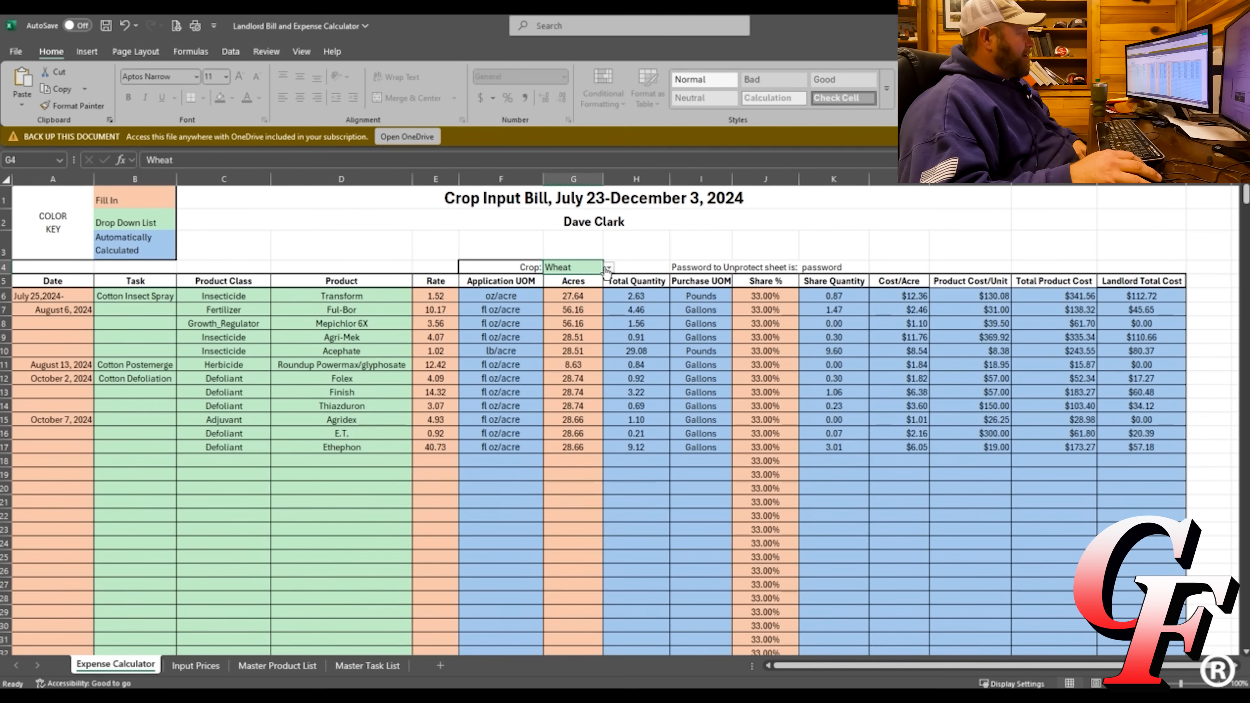
left_click(609, 268)
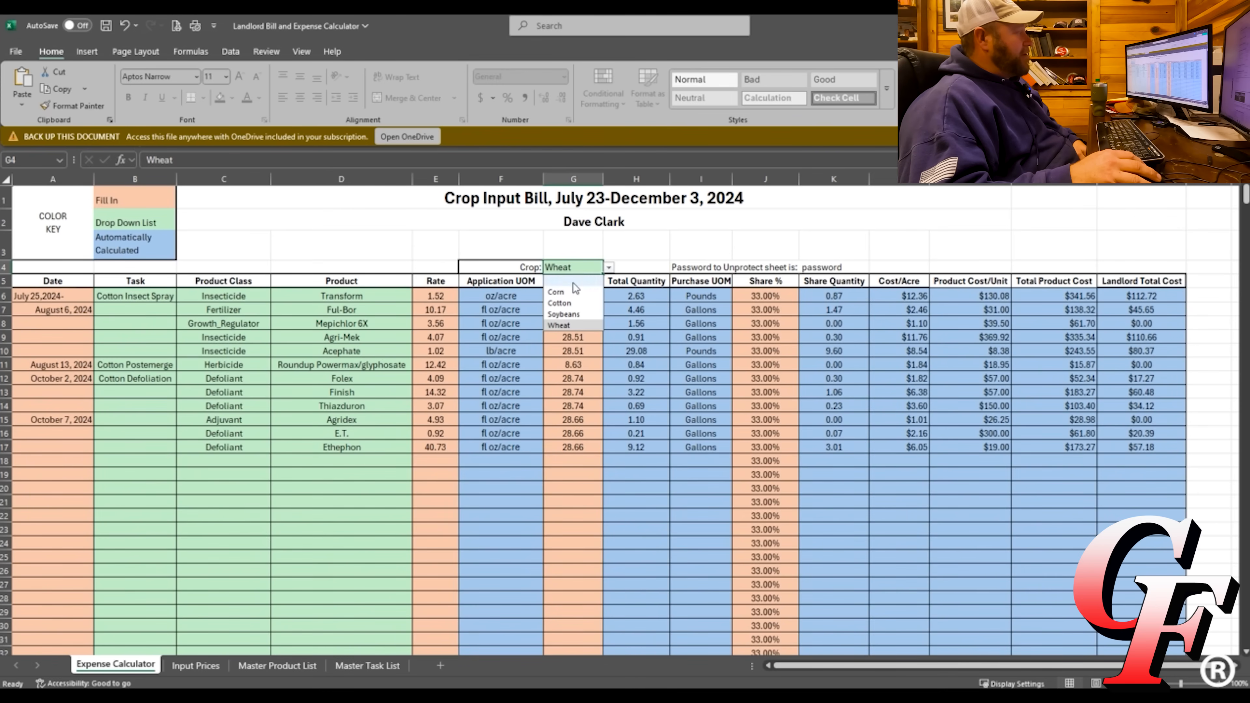
left_click(610, 269)
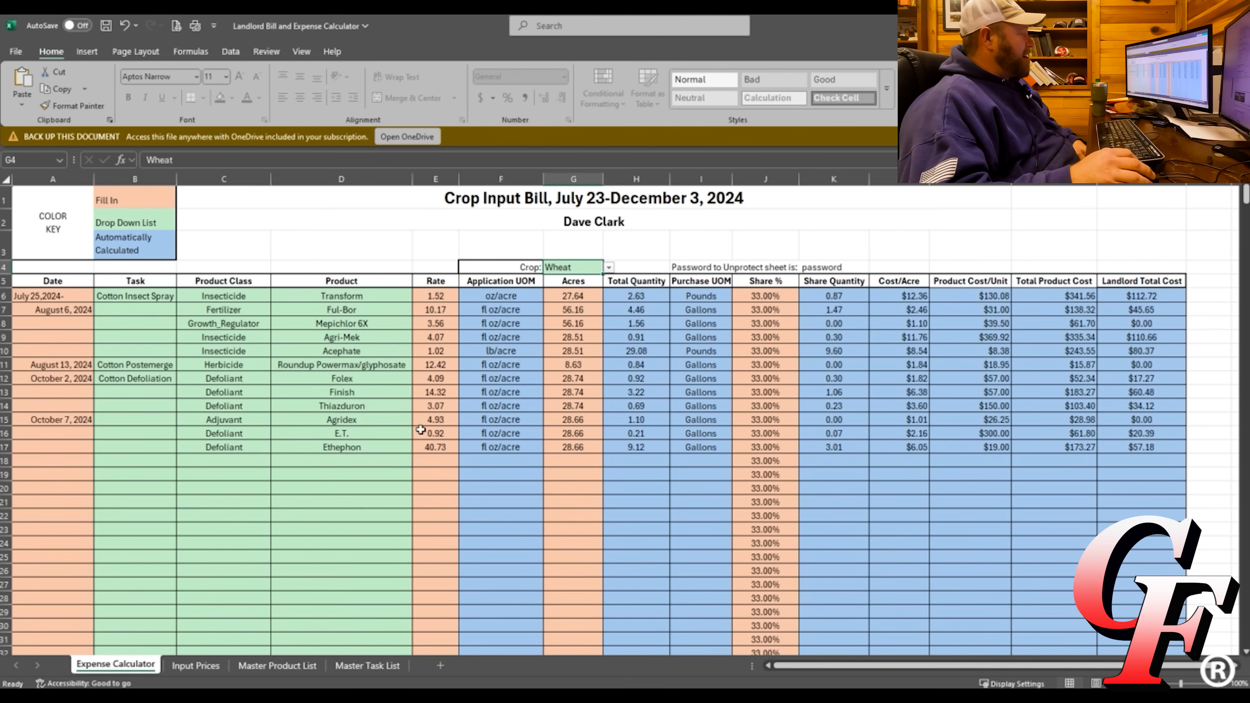
left_click(367, 666)
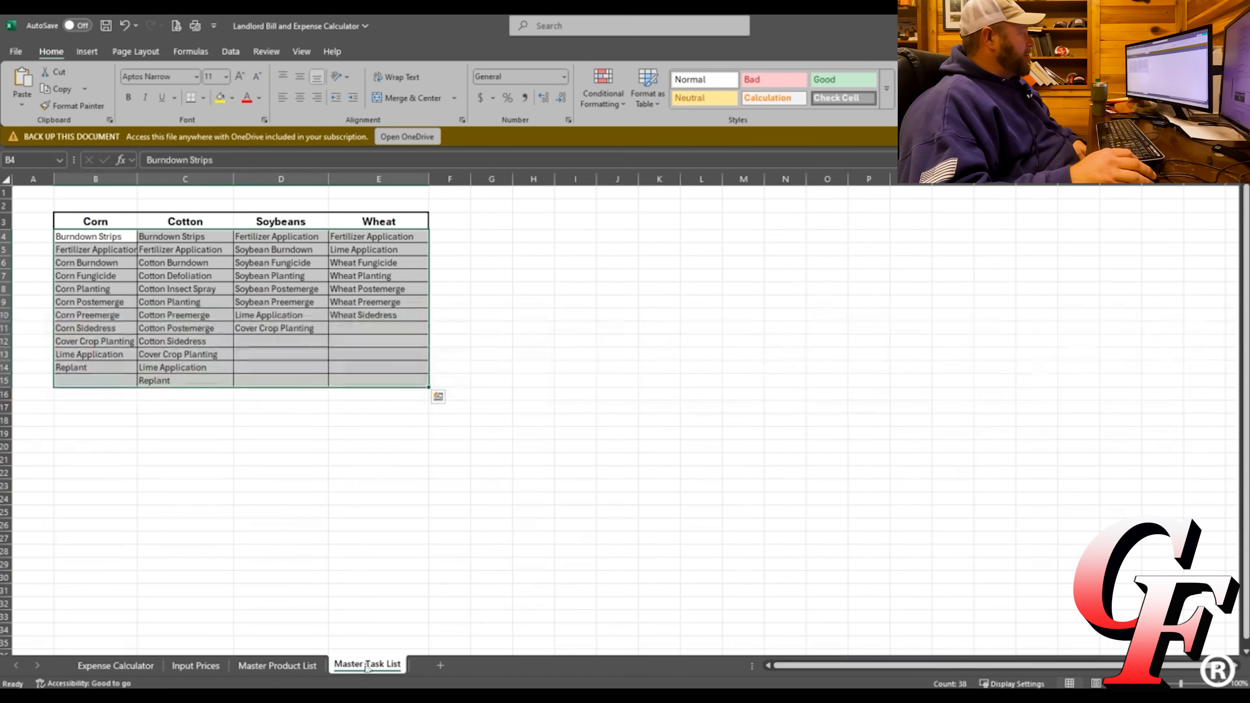
Rename the E3 crop header to Canola and select Canola as the crop in G4.
left_click(79, 223)
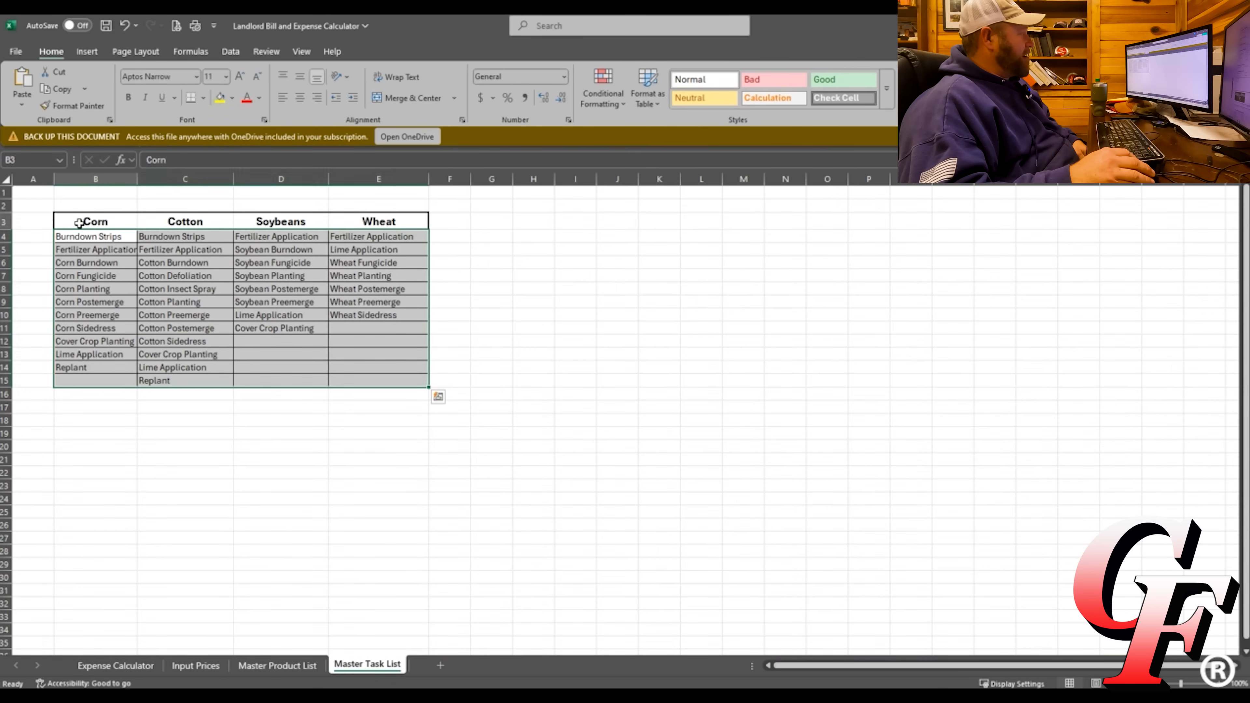
left_click(178, 224)
left_click(274, 223)
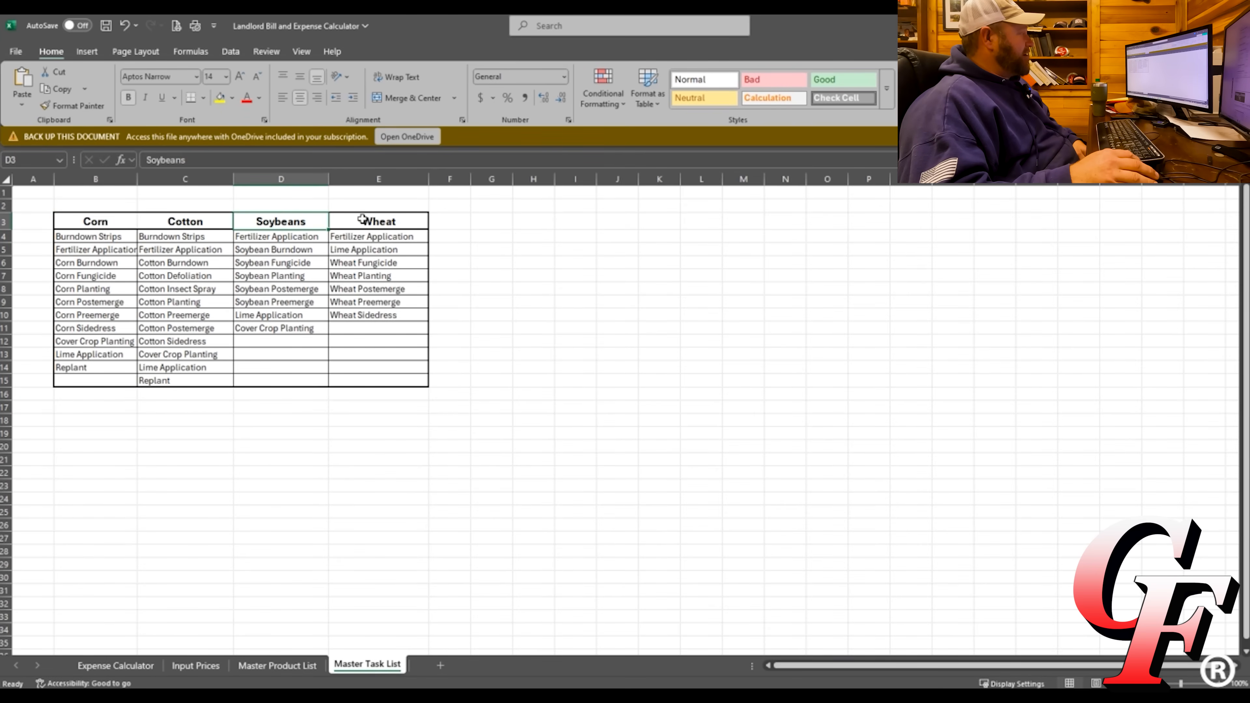
left_click(379, 223)
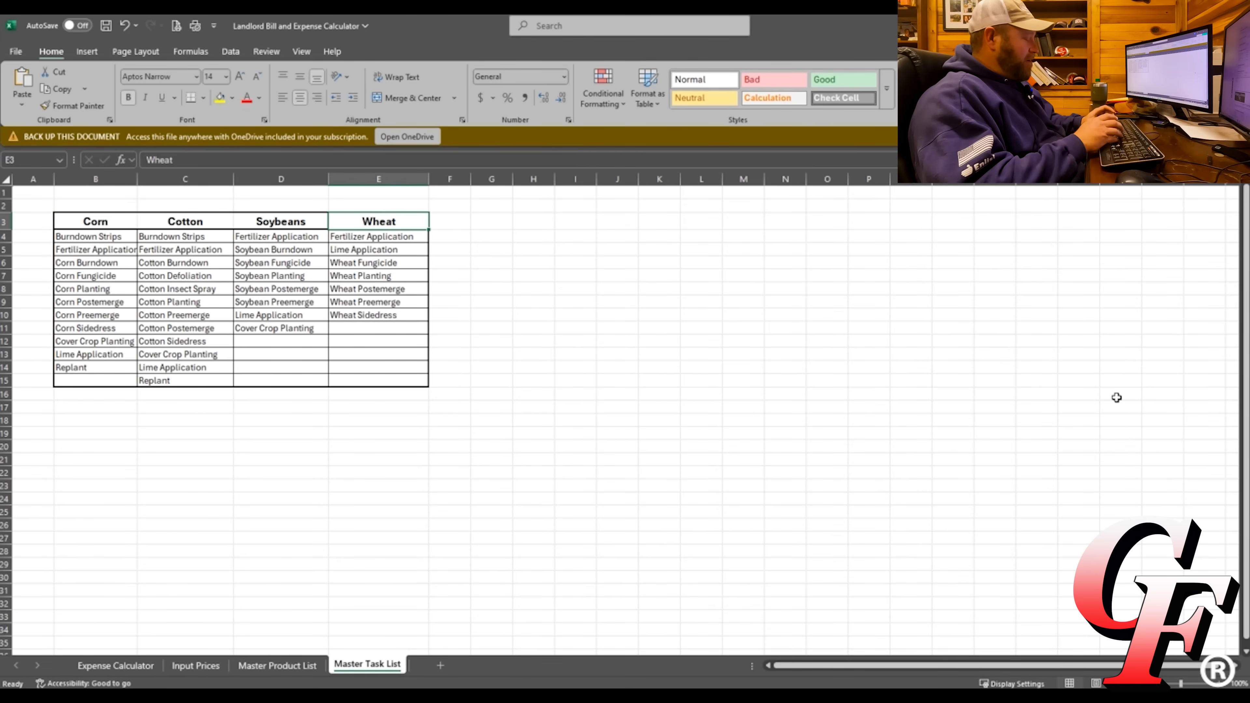
type("Canola")
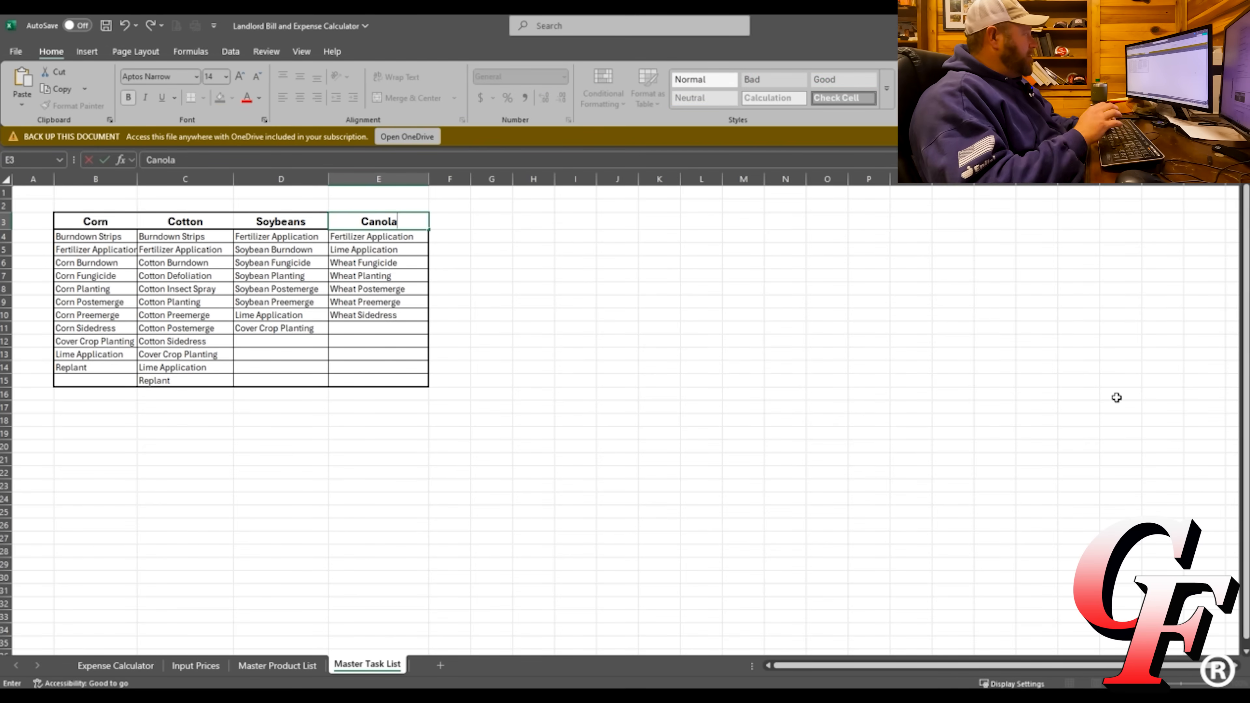
key("Return")
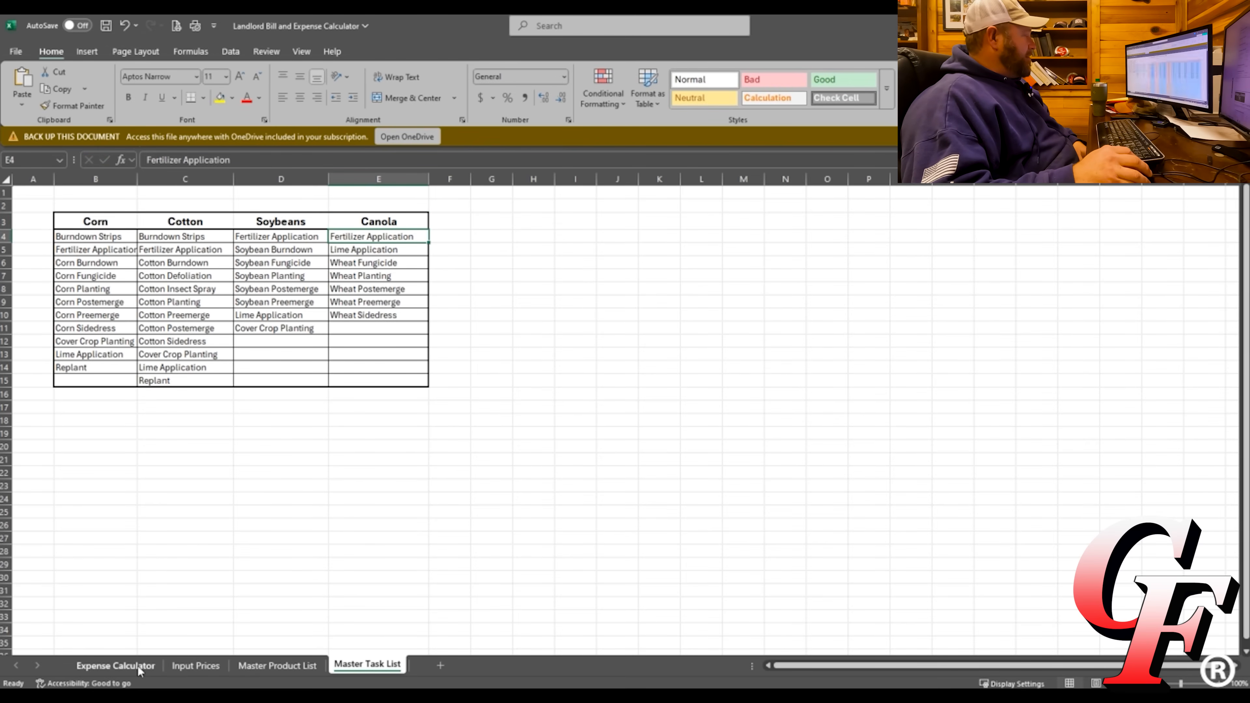
left_click(116, 666)
left_click(609, 268)
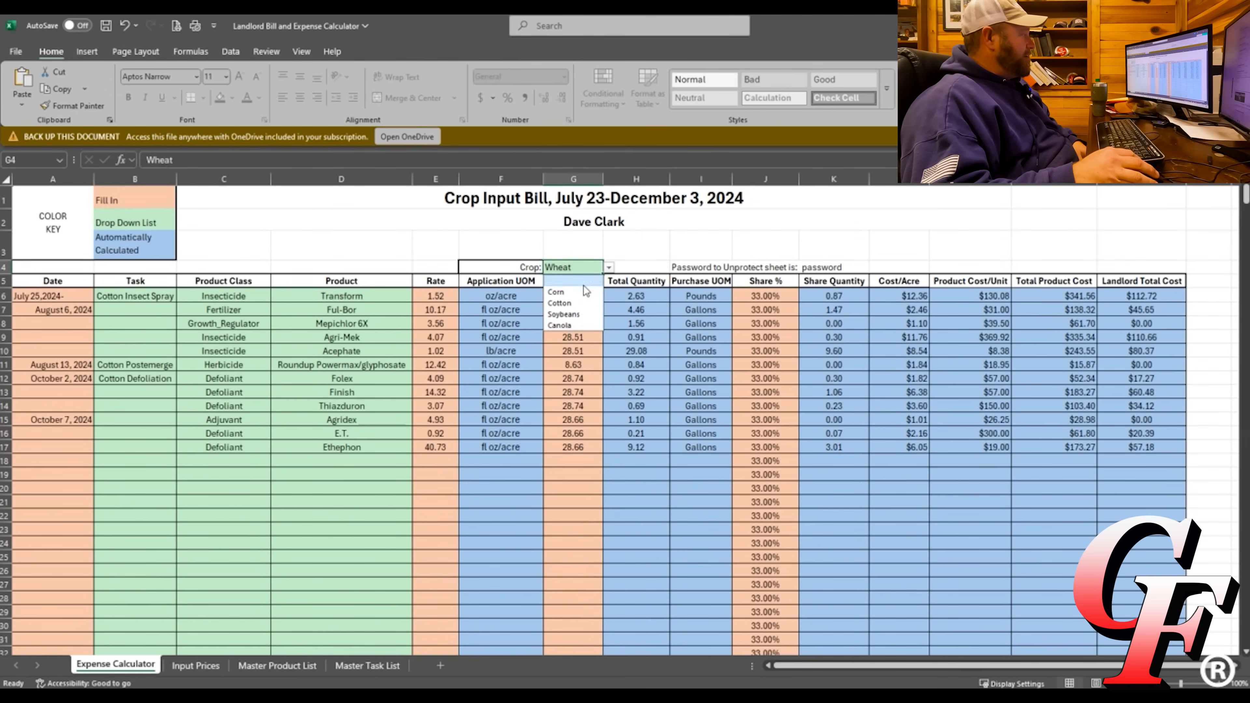
left_click(561, 326)
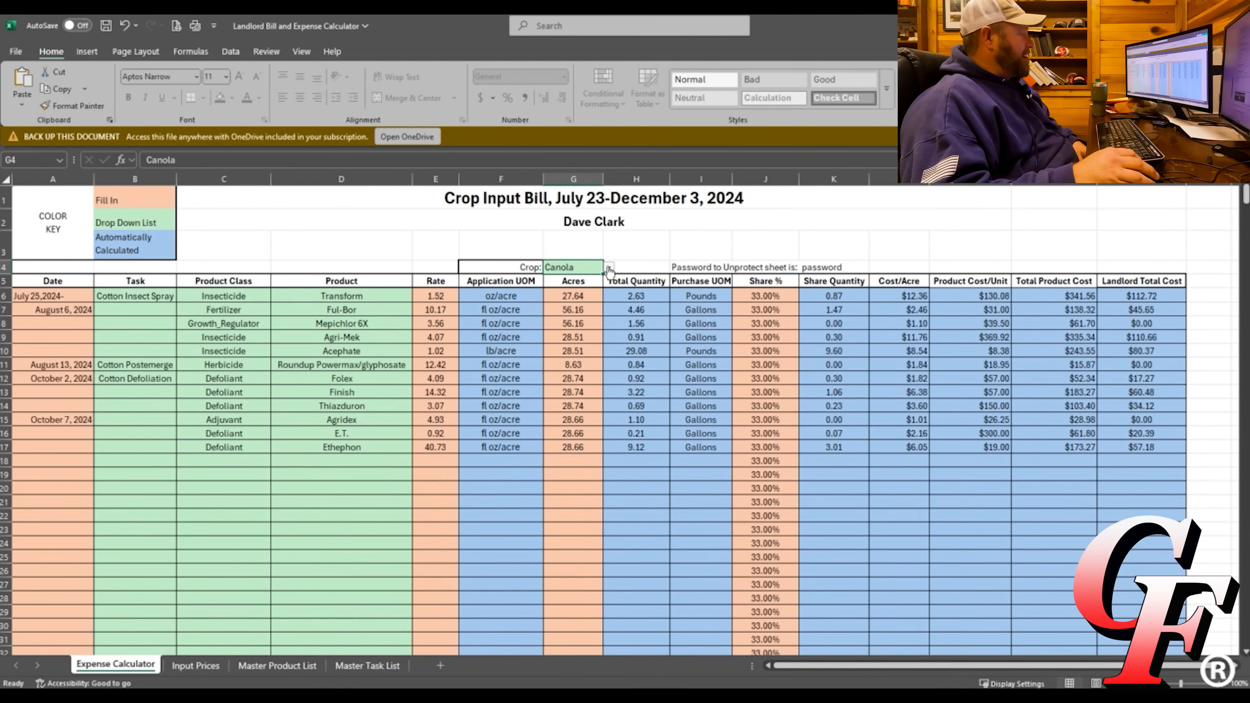
Restore the E3 header to Wheat and set the G4 crop back to Wheat.
left_click(367, 666)
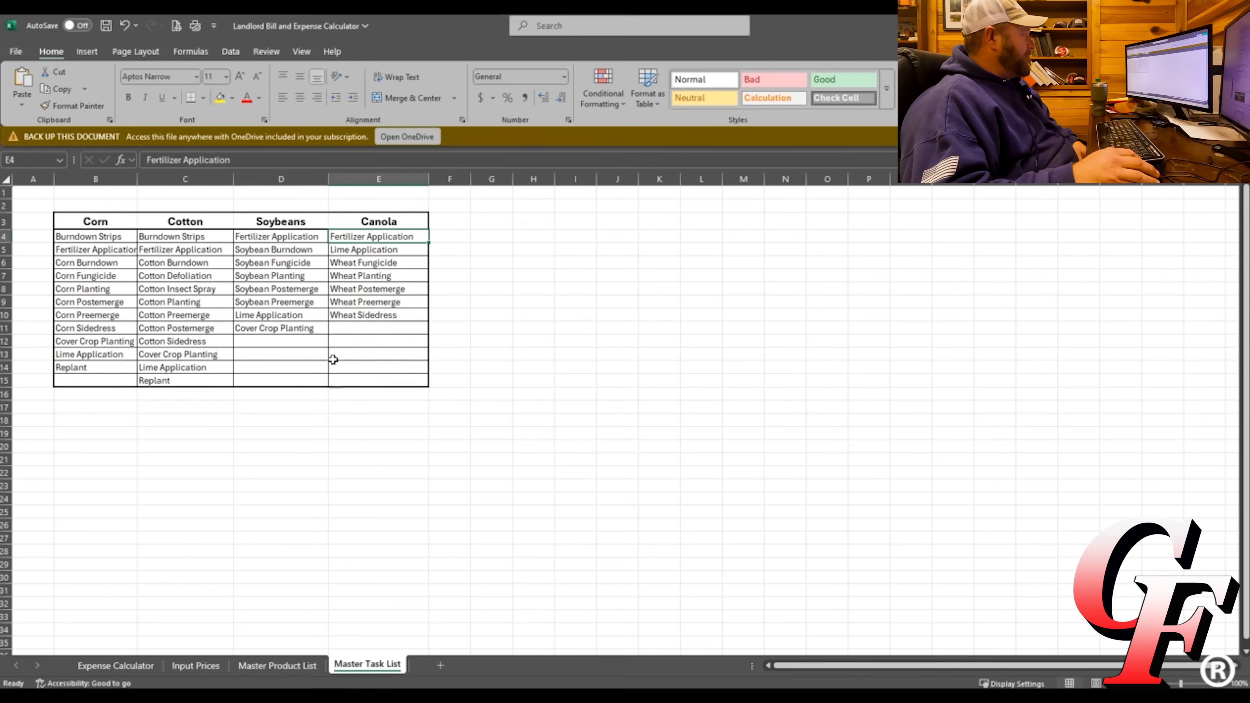
left_click(380, 222)
key("BackSpace")
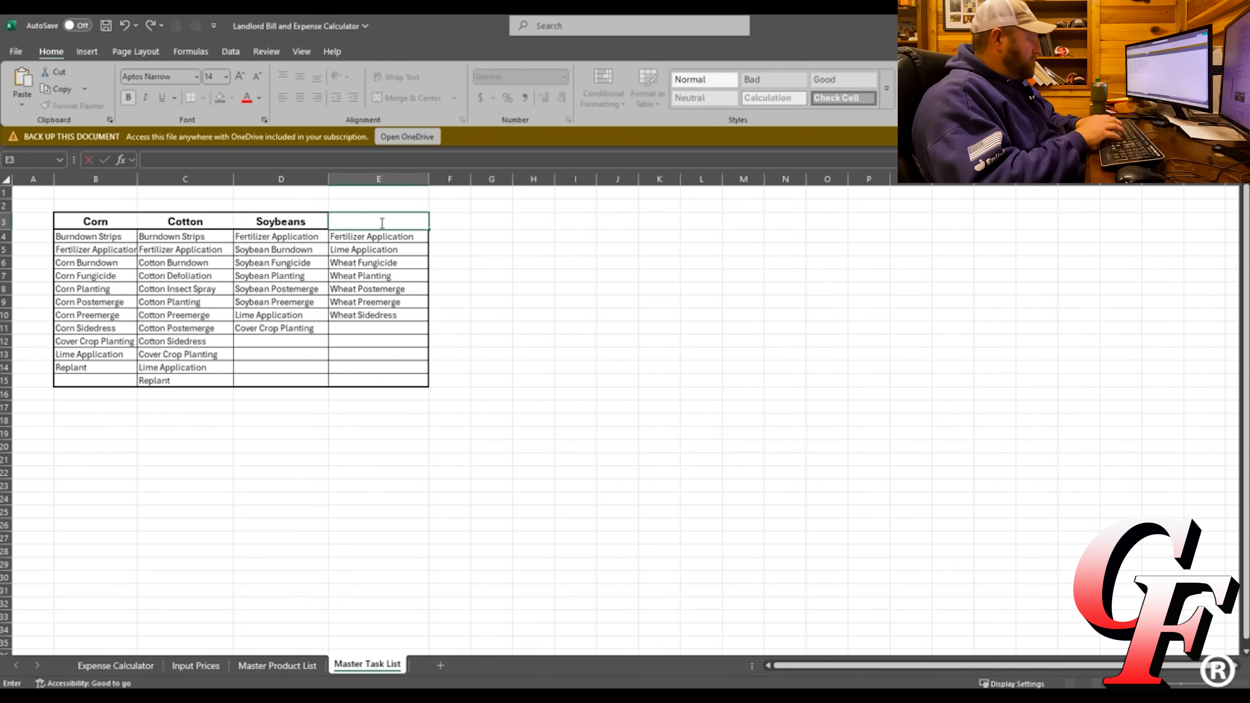
type("Wheat")
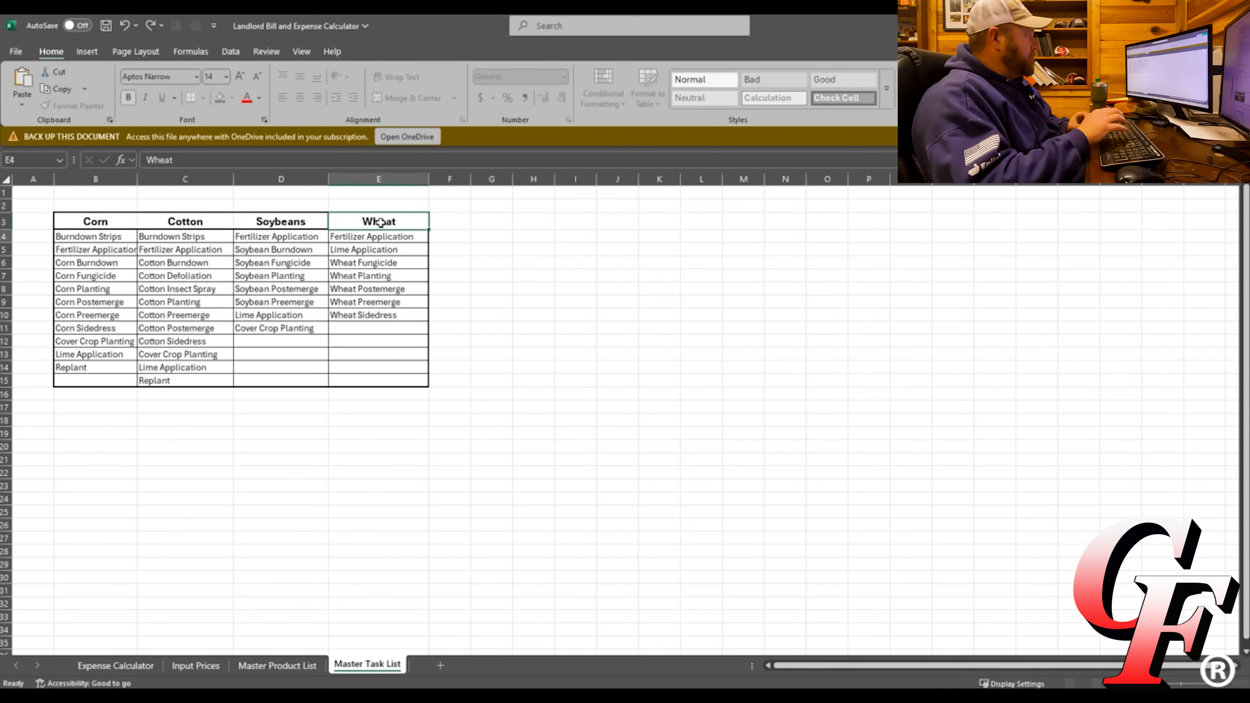
key("Return")
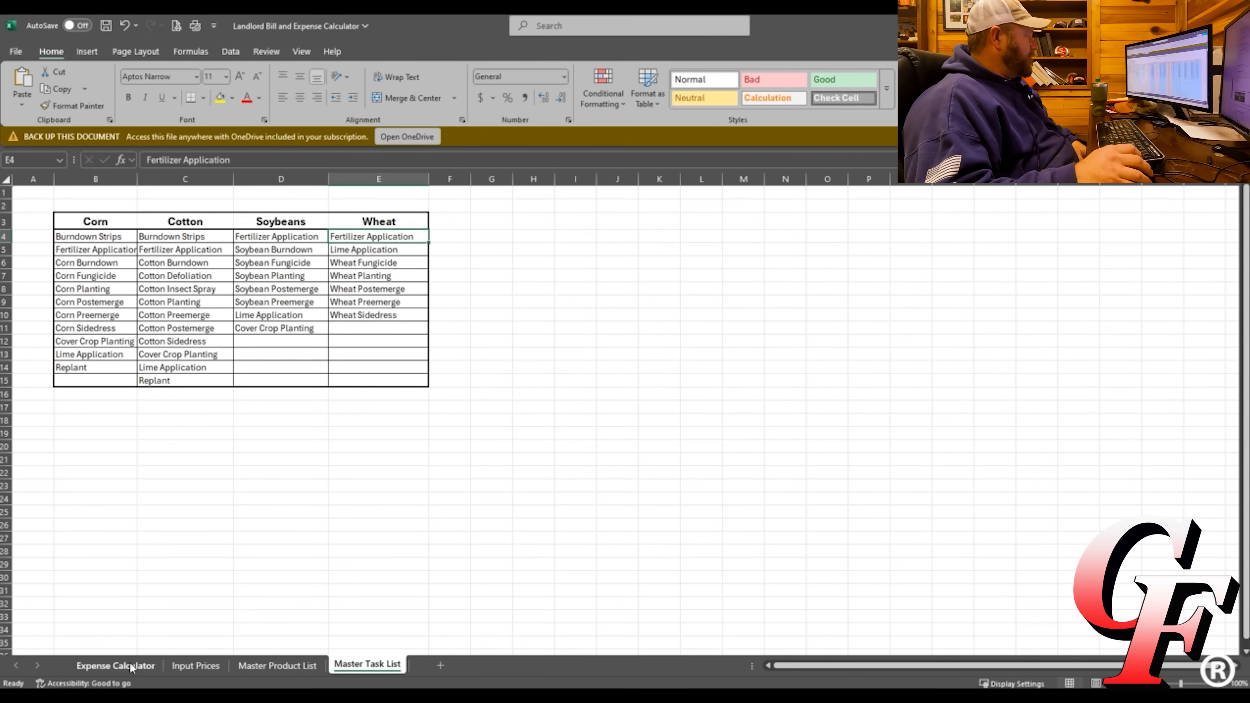
left_click(153, 664)
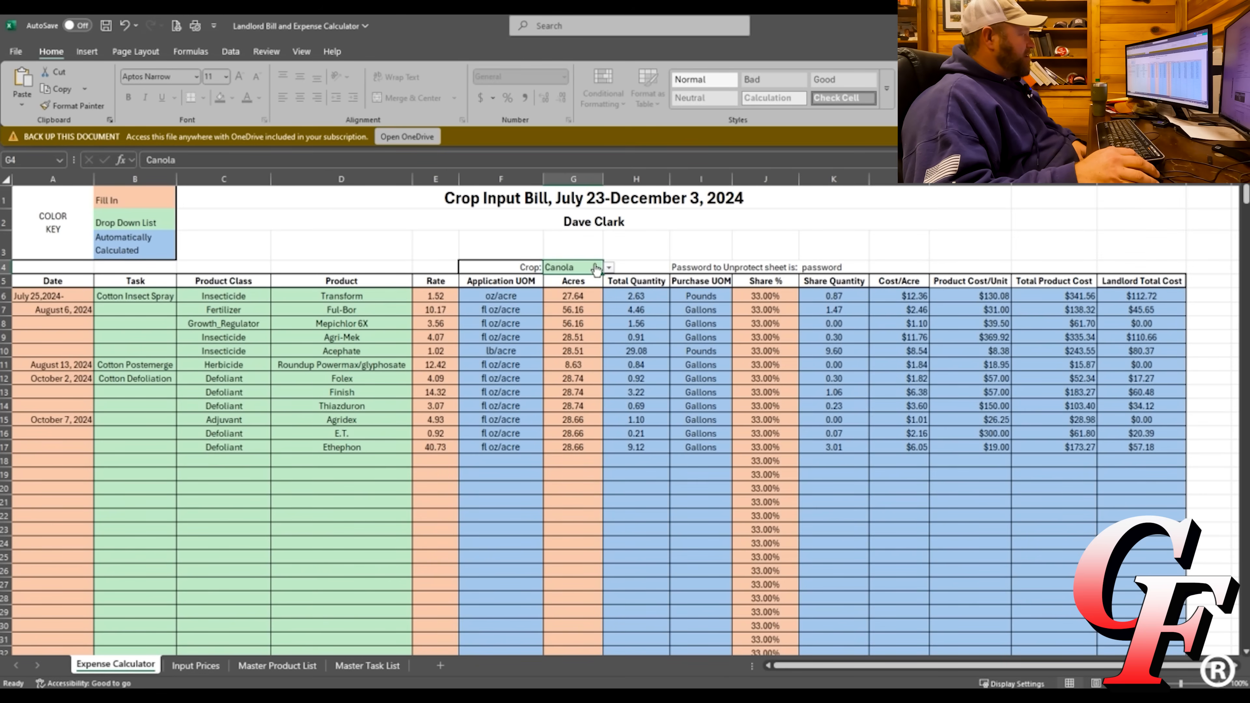
left_click(610, 268)
left_click(559, 325)
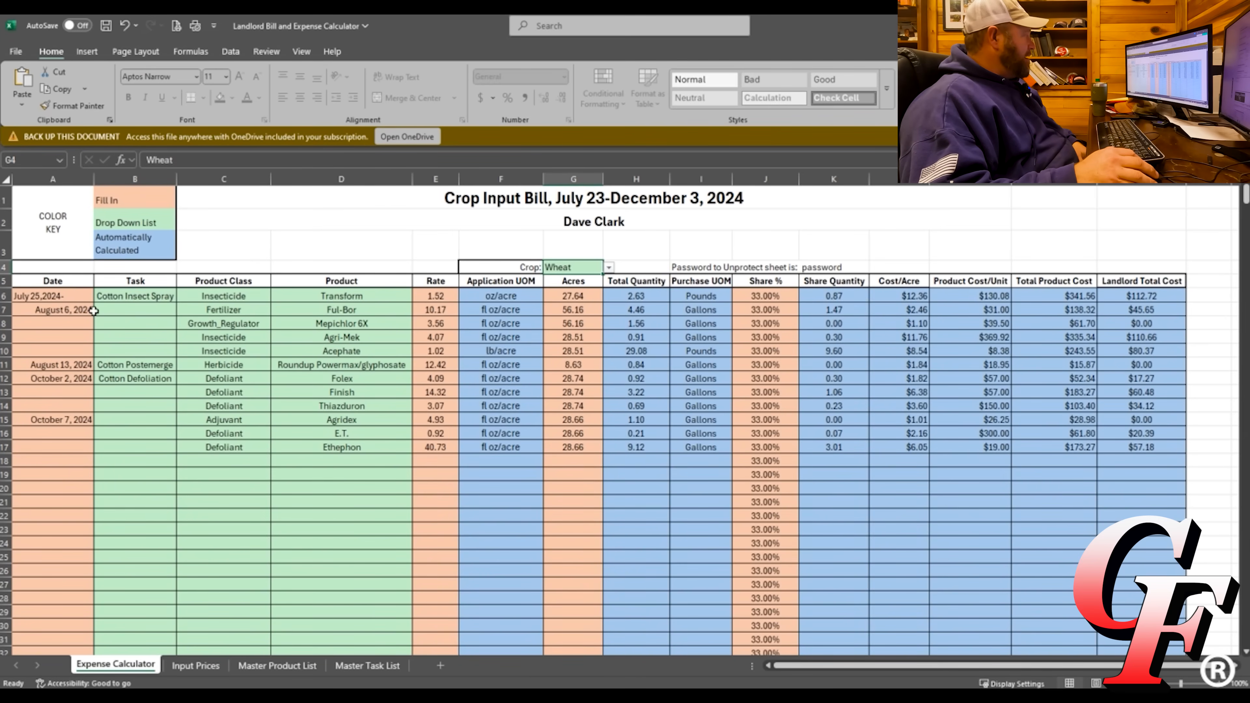
Enter 12/2 as the date in row 19's first empty date cell.
left_click(74, 481)
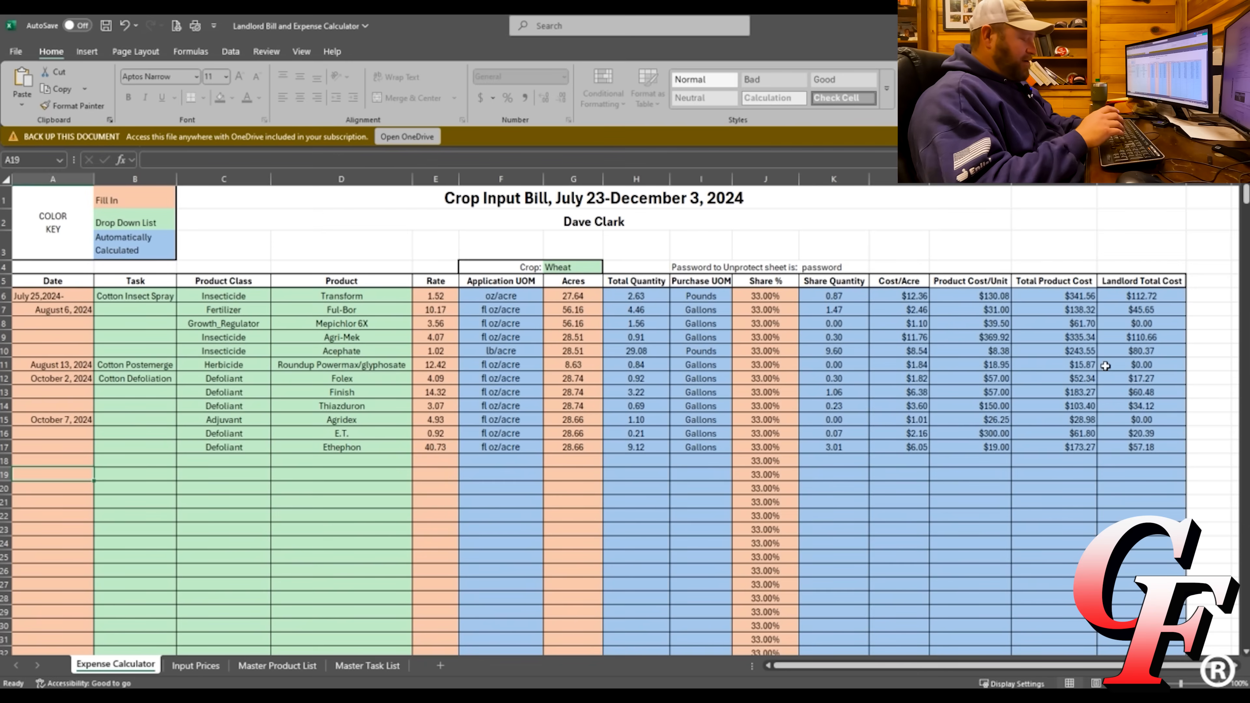
type("12")
type("/2")
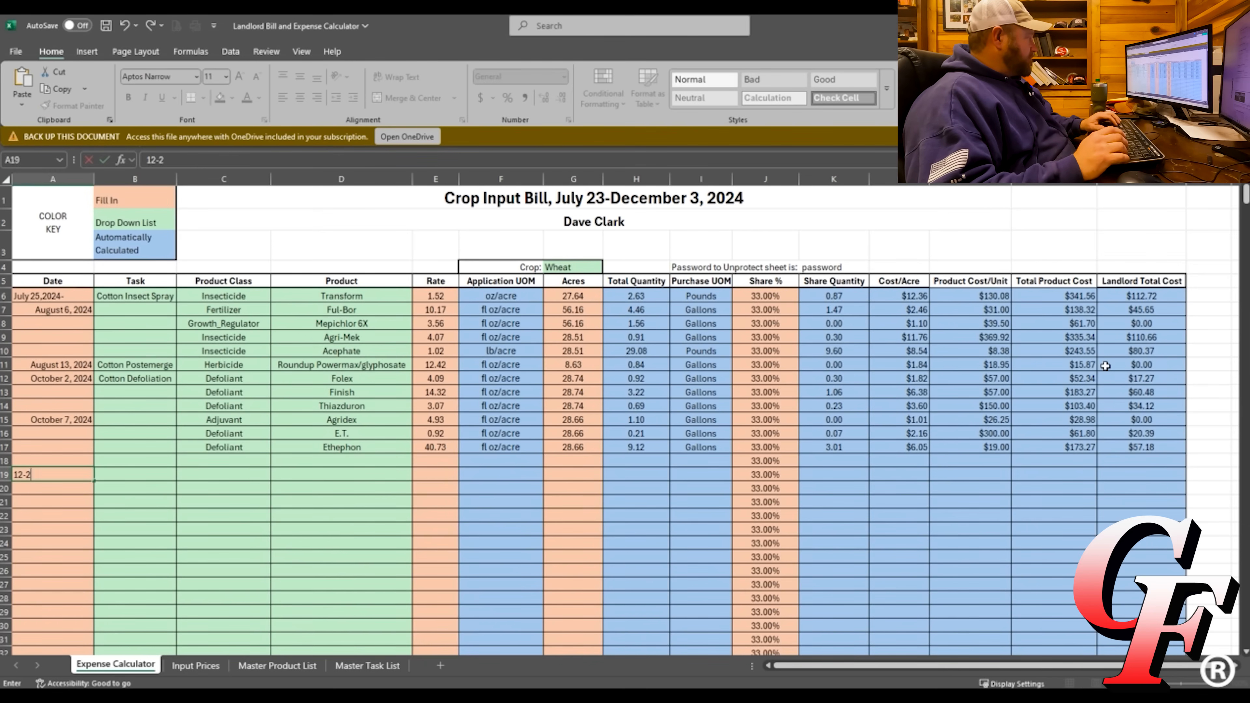
key("Tab")
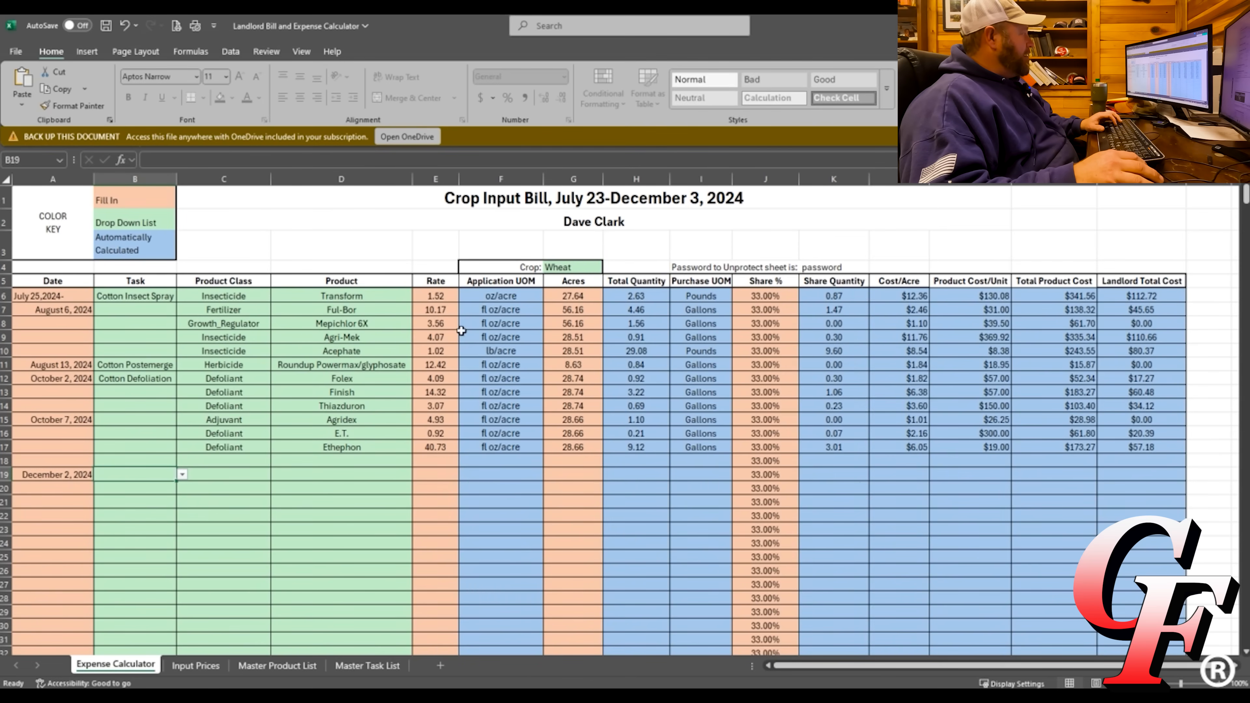
After checking the Master Task List, choose Wheat Postemerge as row 19's task.
left_click(183, 476)
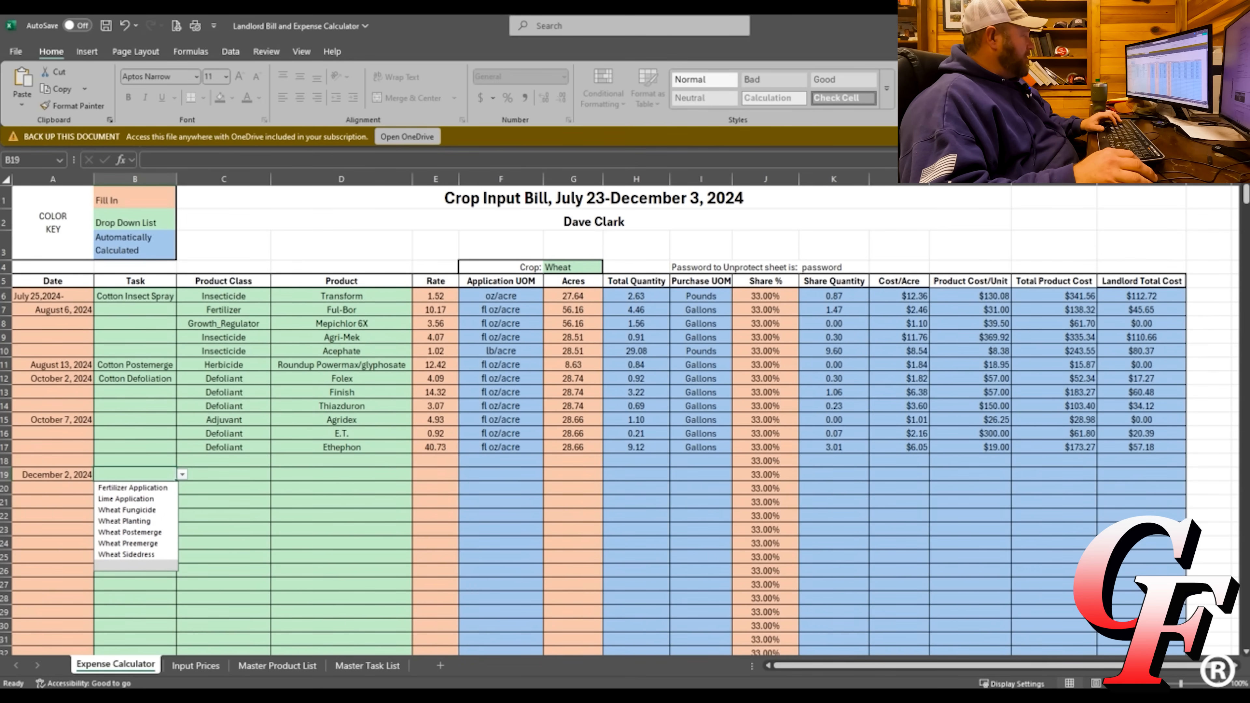
left_click(368, 666)
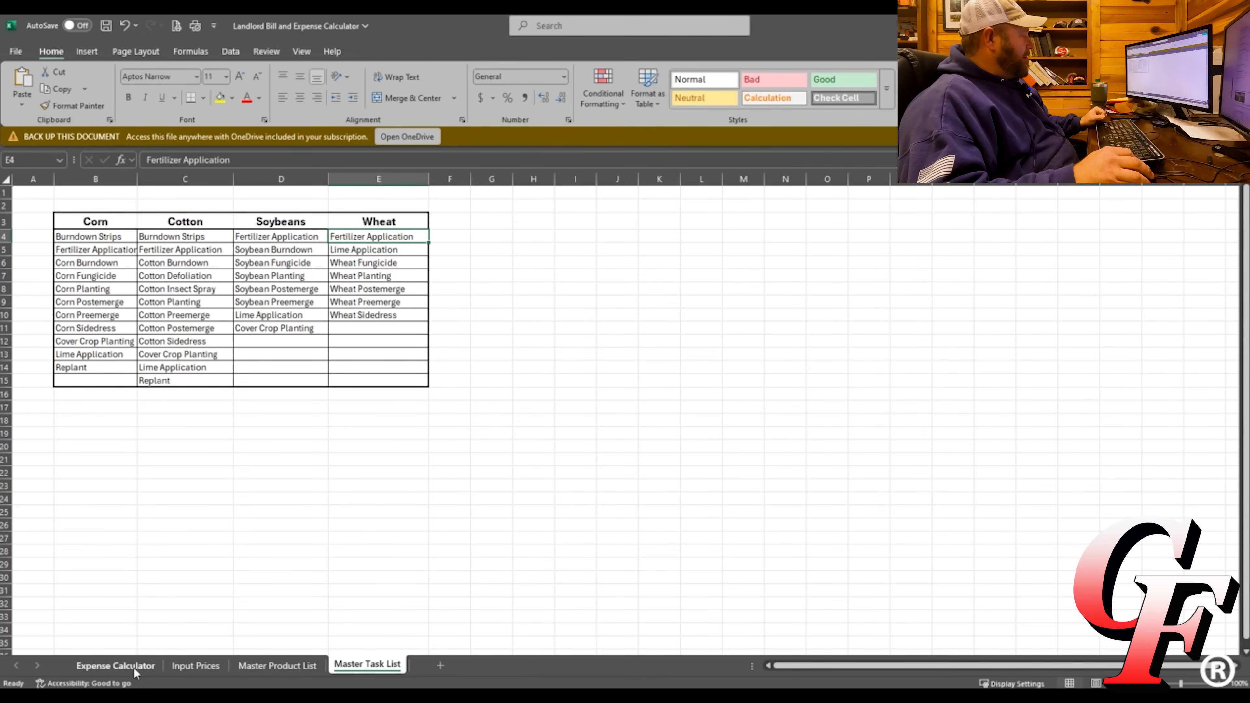
left_click(116, 665)
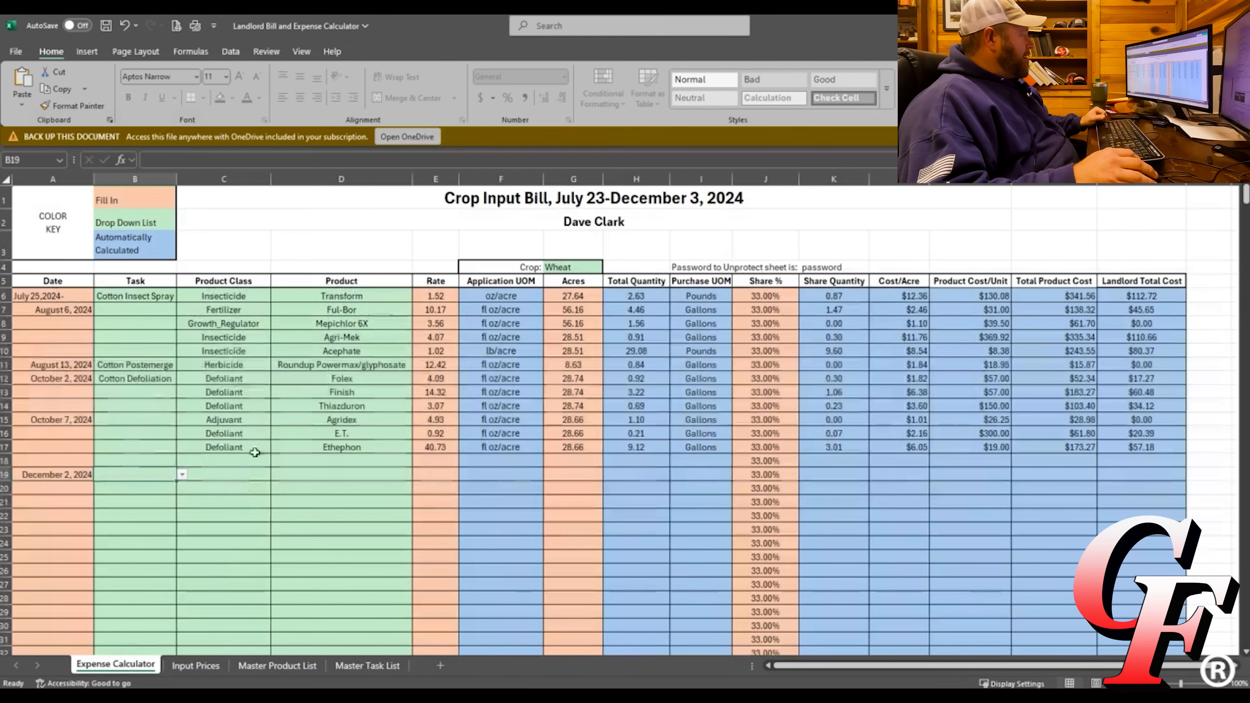
left_click(182, 474)
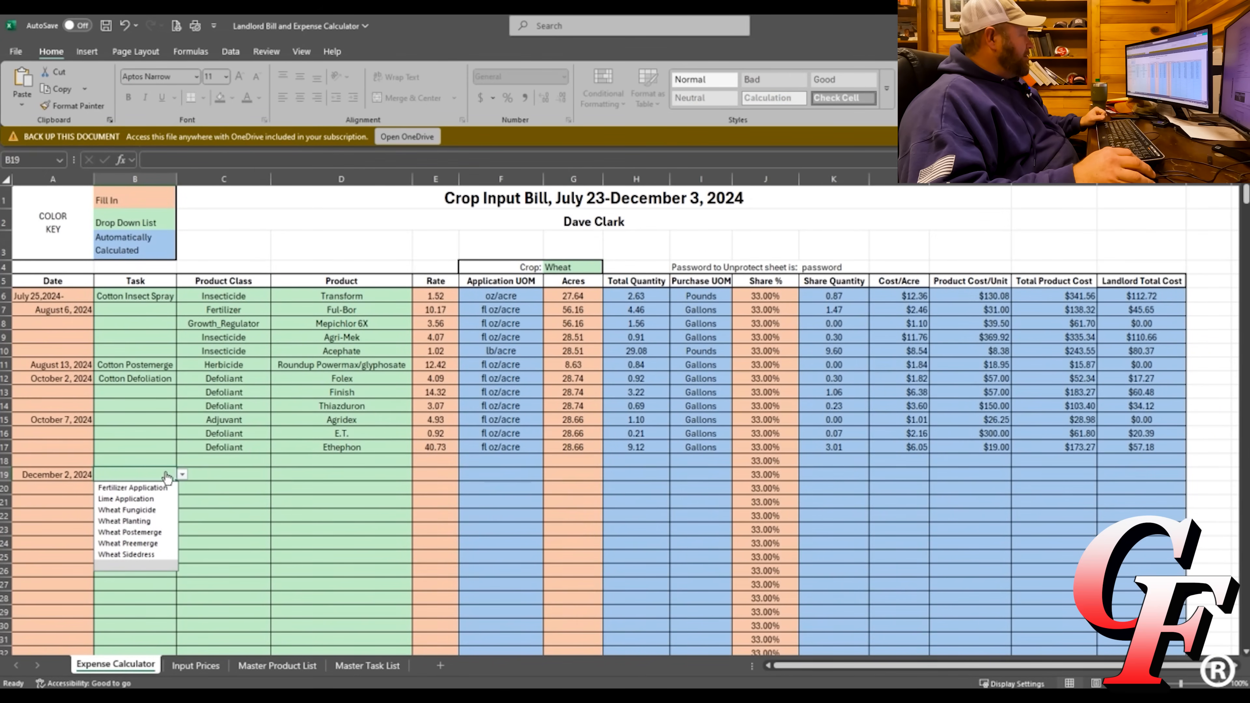
left_click(127, 534)
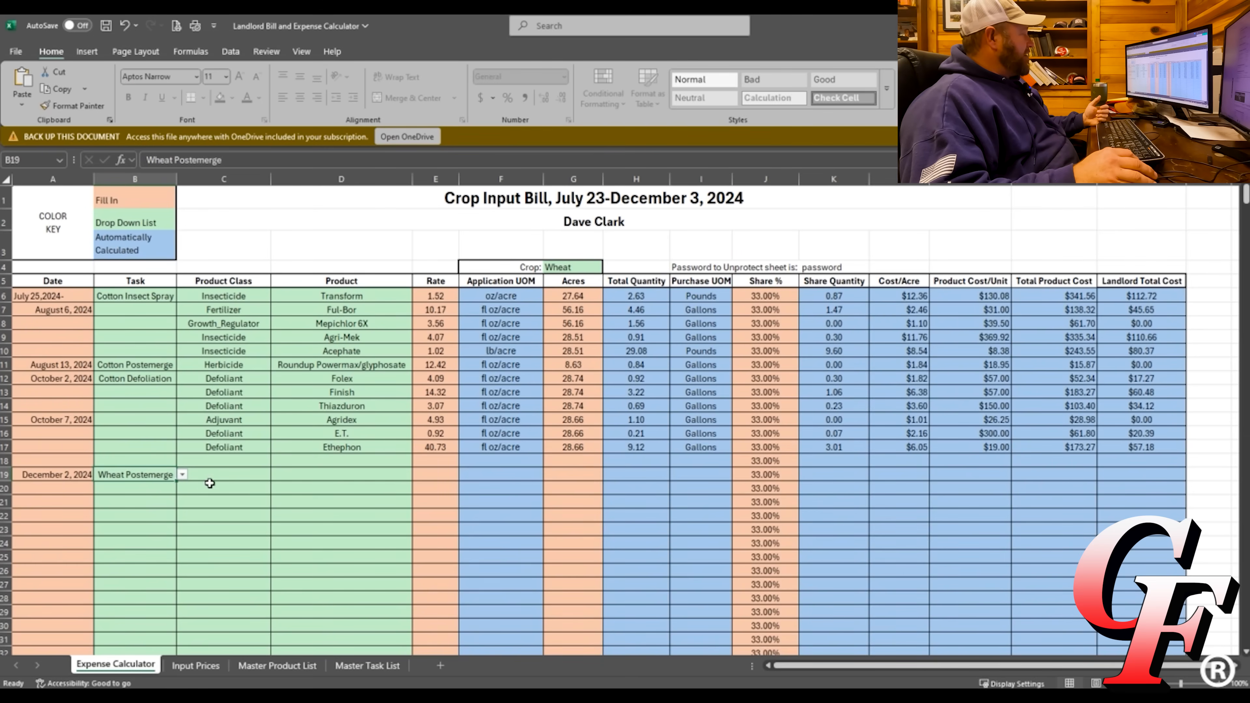
left_click(249, 473)
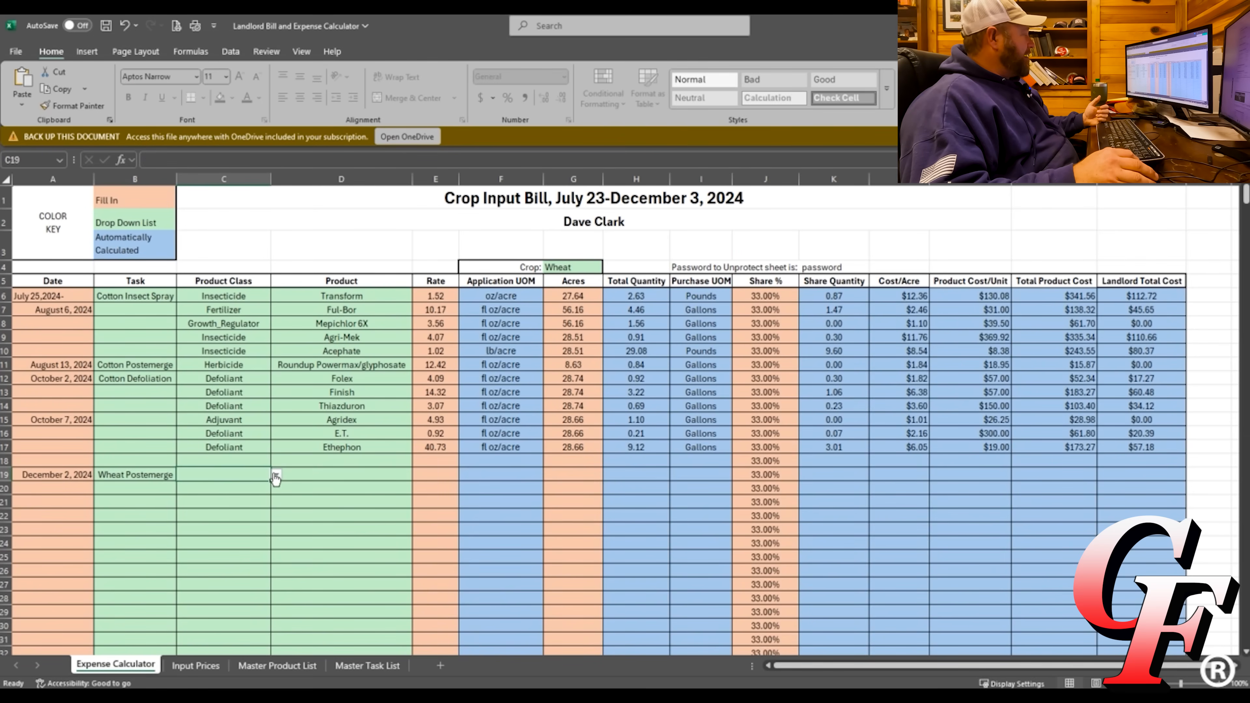
Set row 19's product class to Insecticide.
left_click(275, 475)
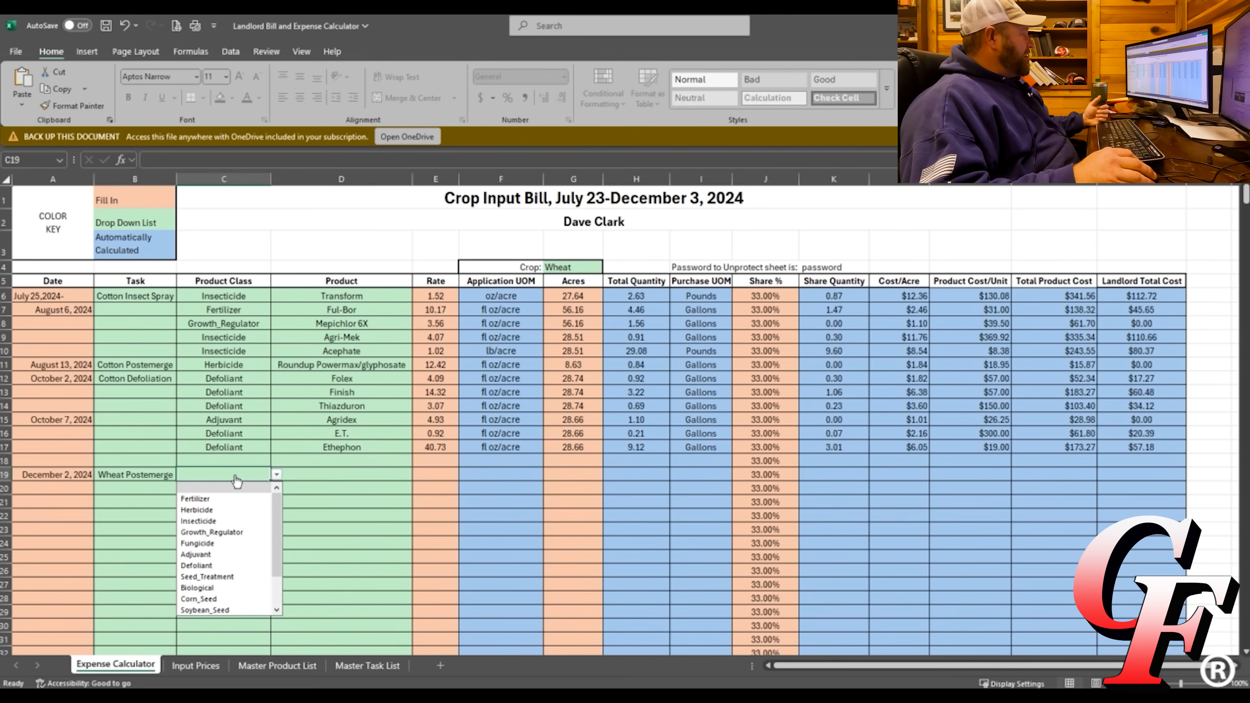
left_click(198, 521)
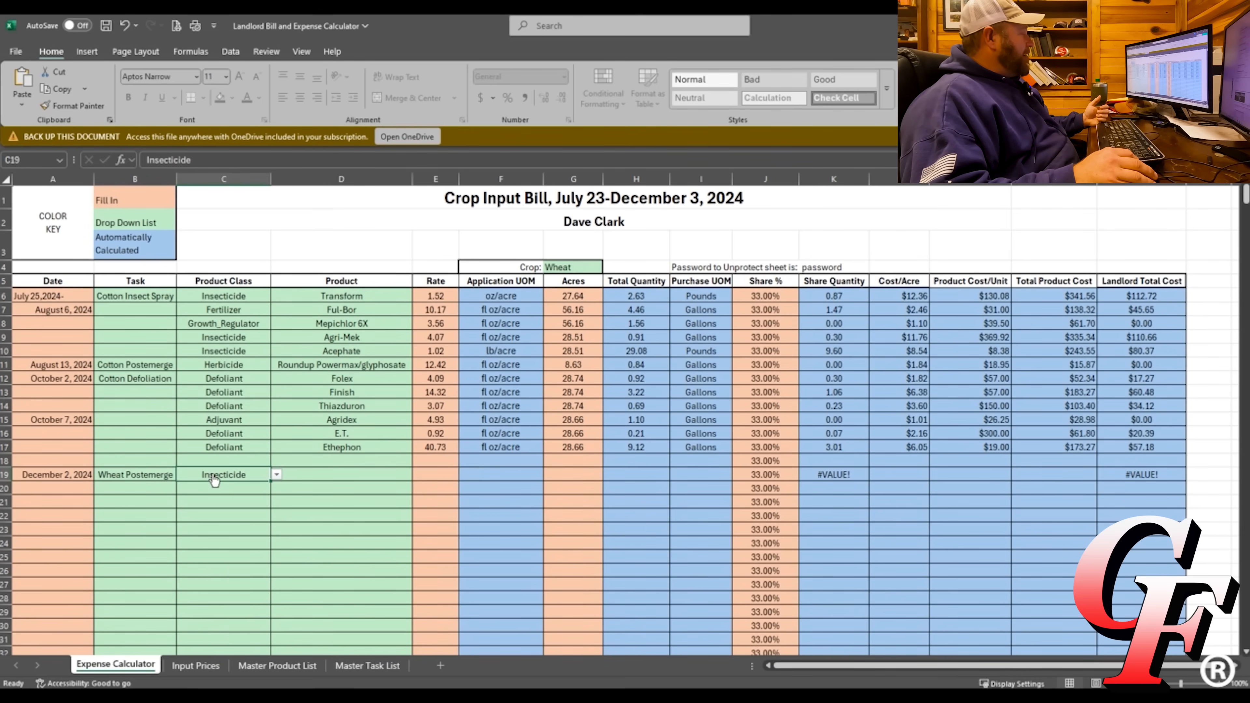
left_click(277, 475)
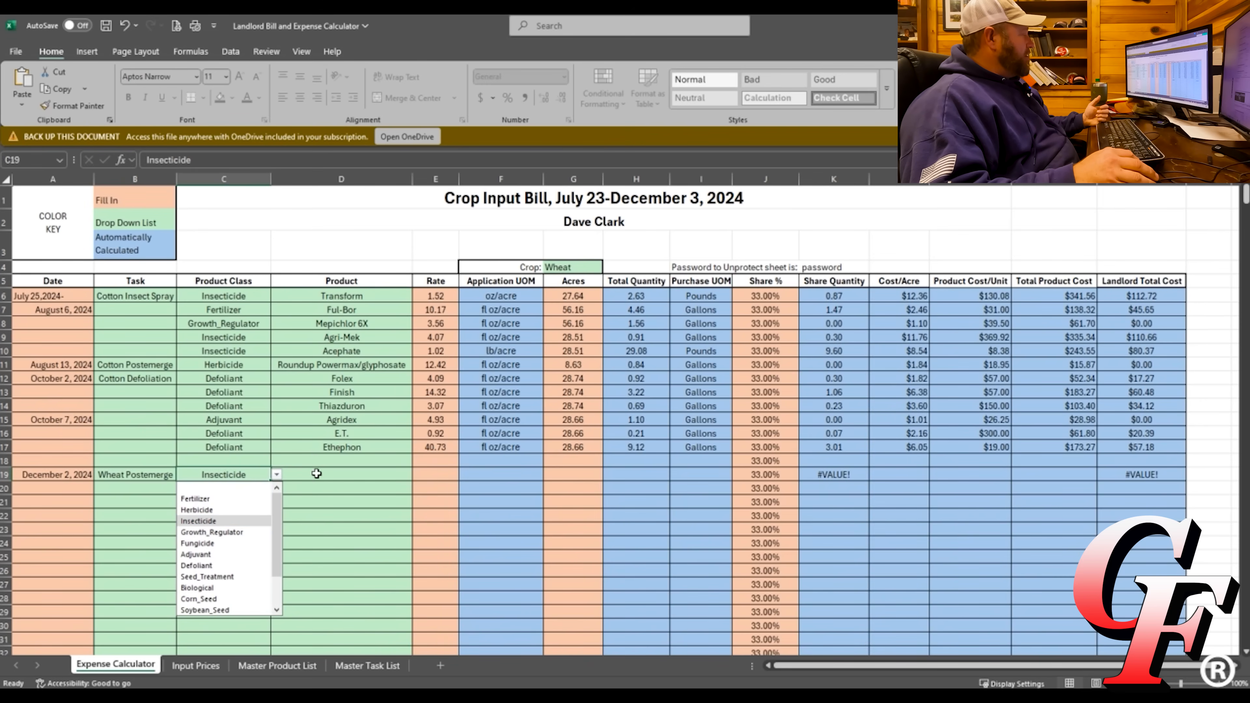
Browse row 19's product choices, then look up products on the Master Product List sheet.
left_click(327, 476)
left_click(417, 474)
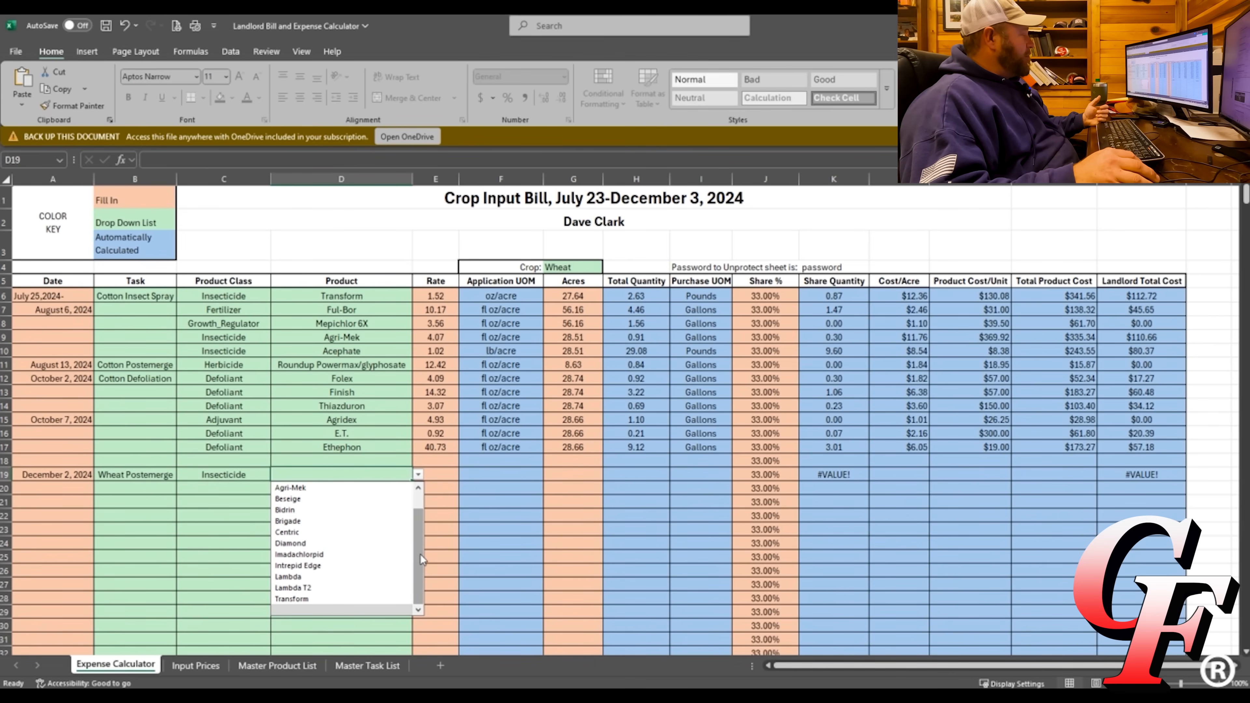
left_click_drag(418, 556, 322, 480)
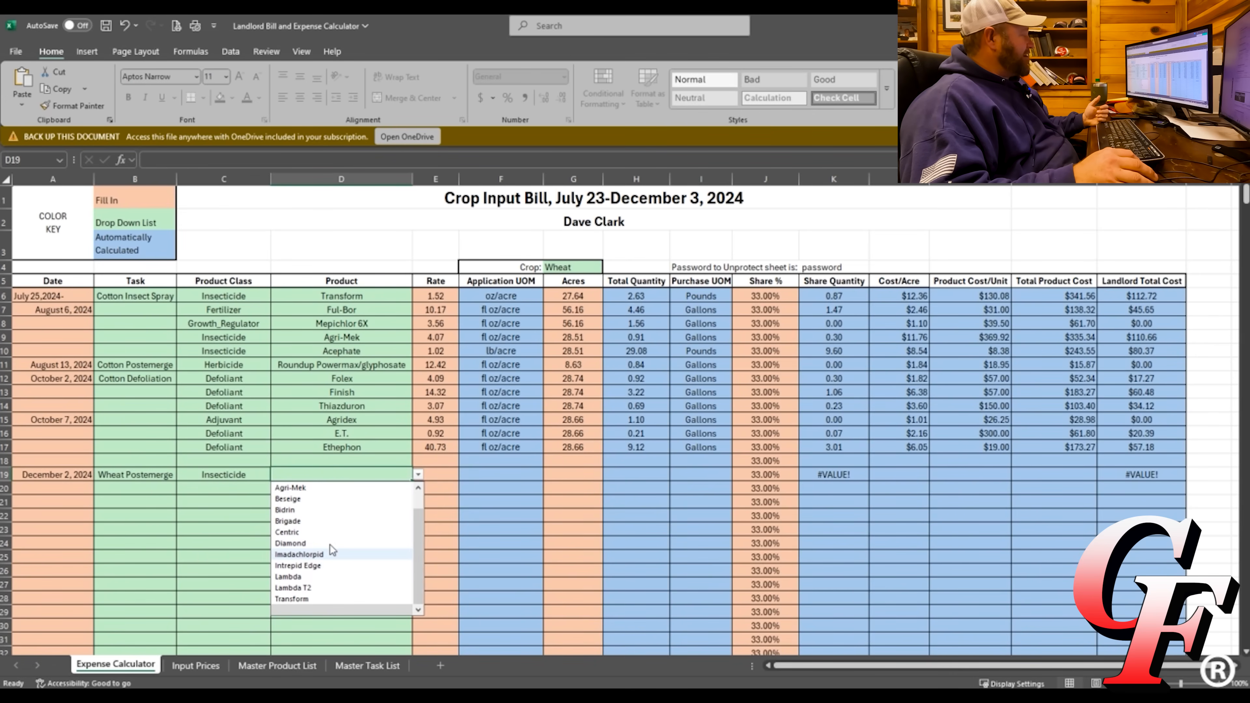
left_click(287, 665)
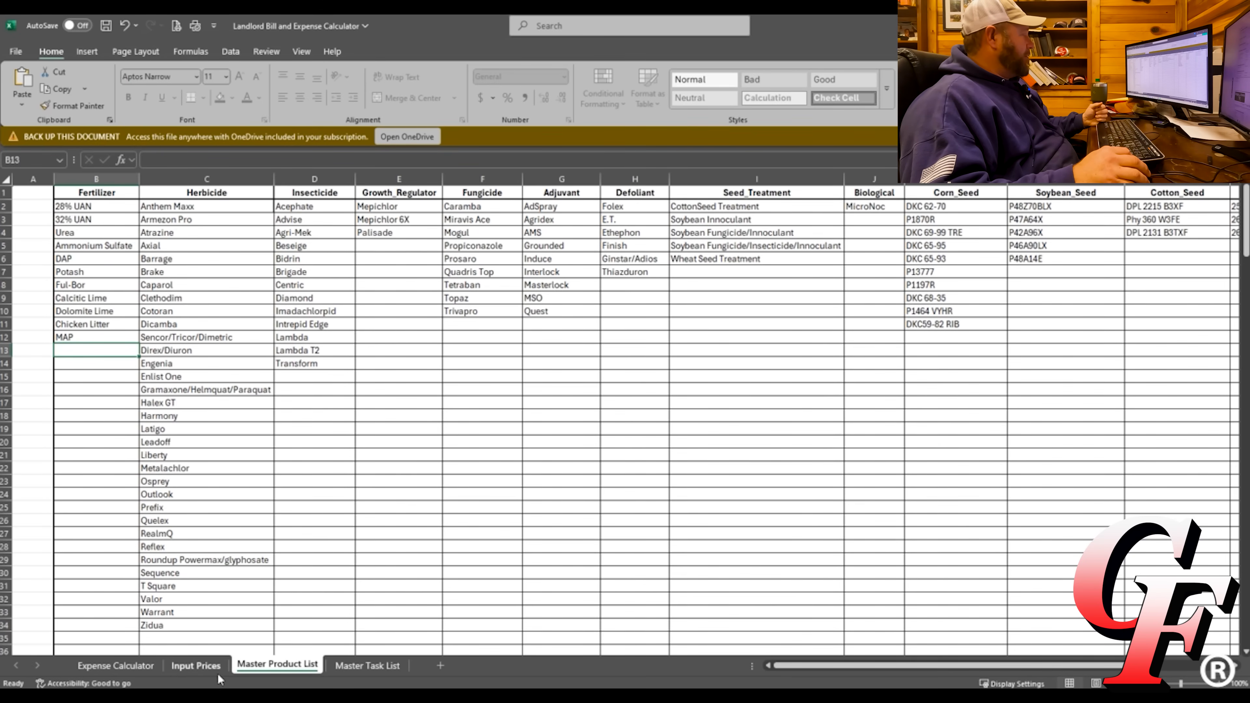
Choose Lambda T2 as row 19's product, filling fl oz/acre, Gallons and $130.00 unit cost.
left_click(203, 667)
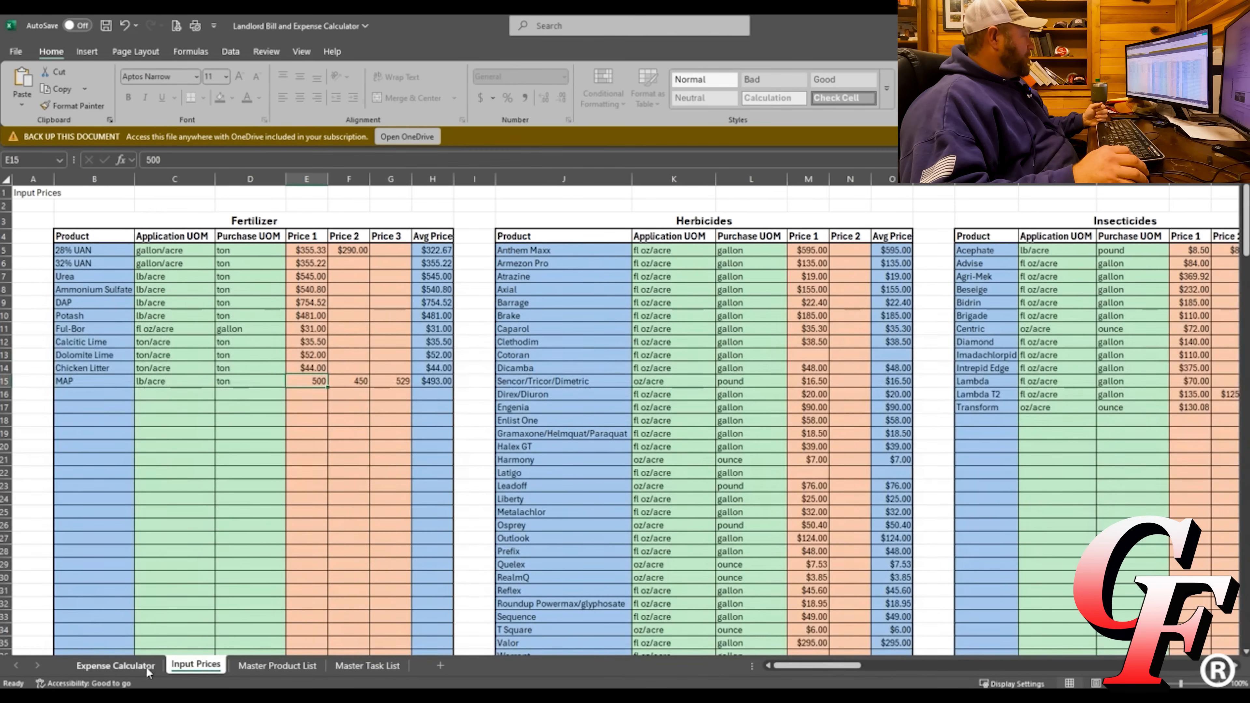
left_click(115, 666)
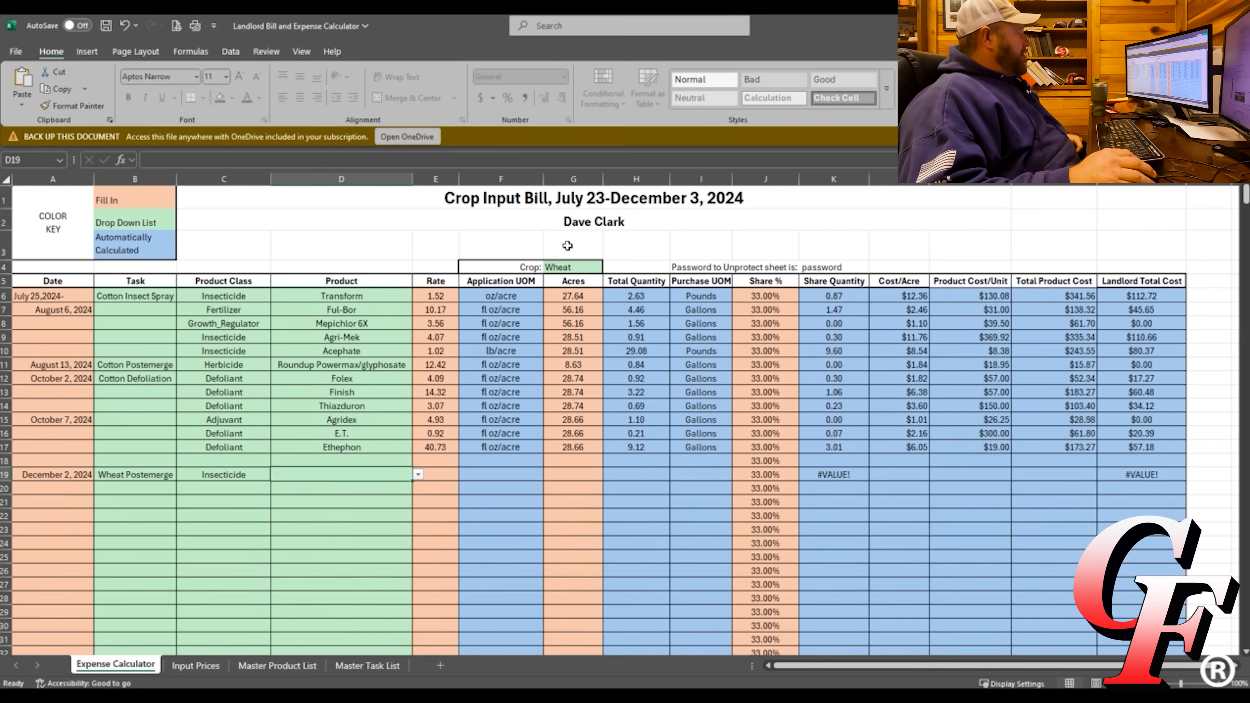
left_click(418, 475)
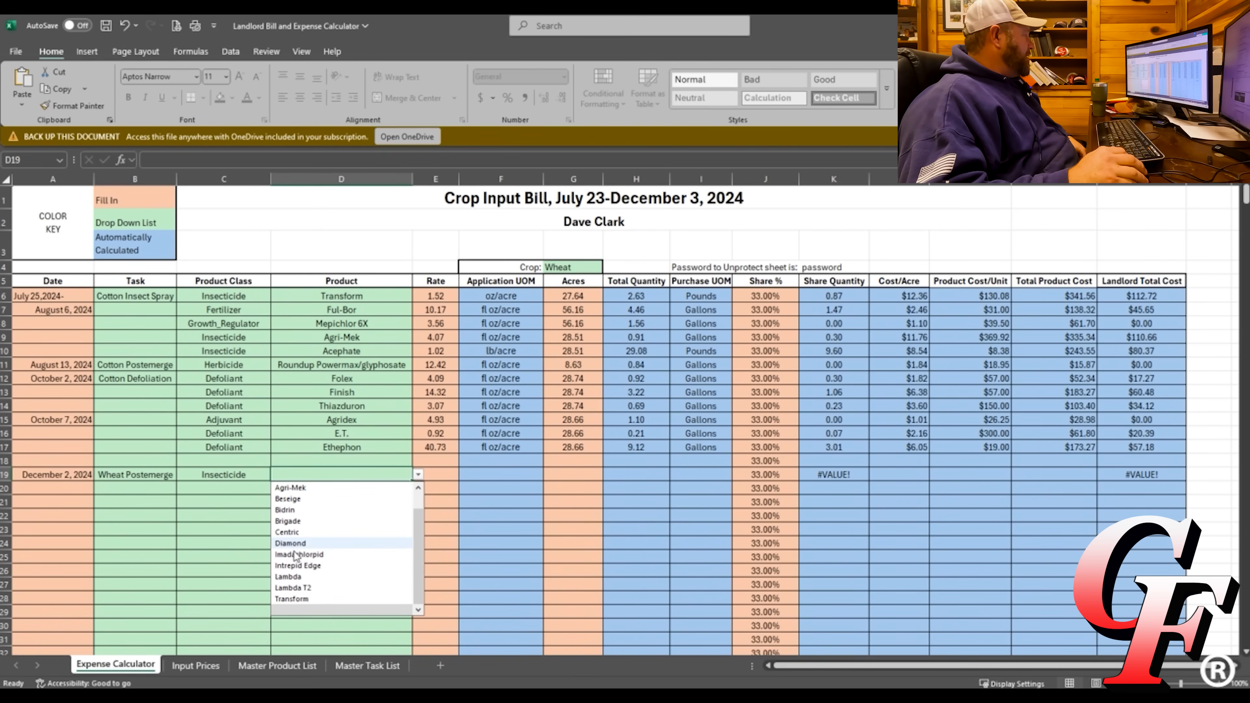
left_click(297, 587)
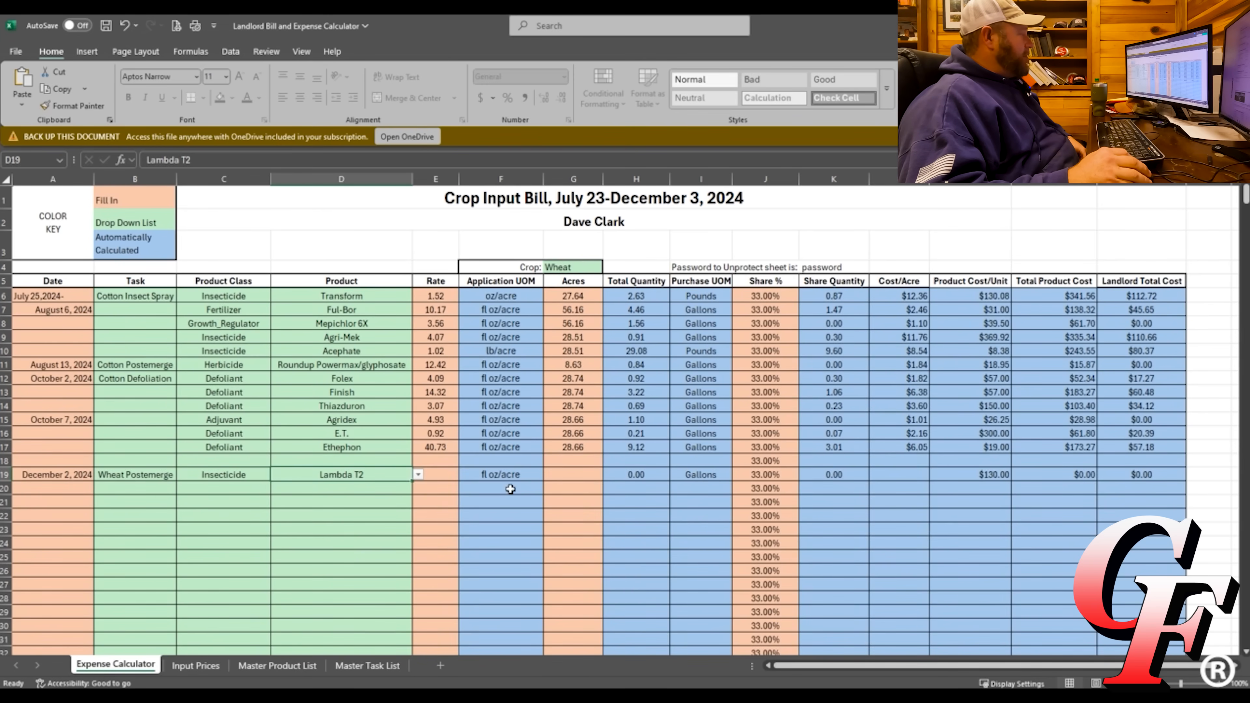
After checking insecticide prices, enter a 1.5 rate and 30 acres for row 19.
left_click(195, 667)
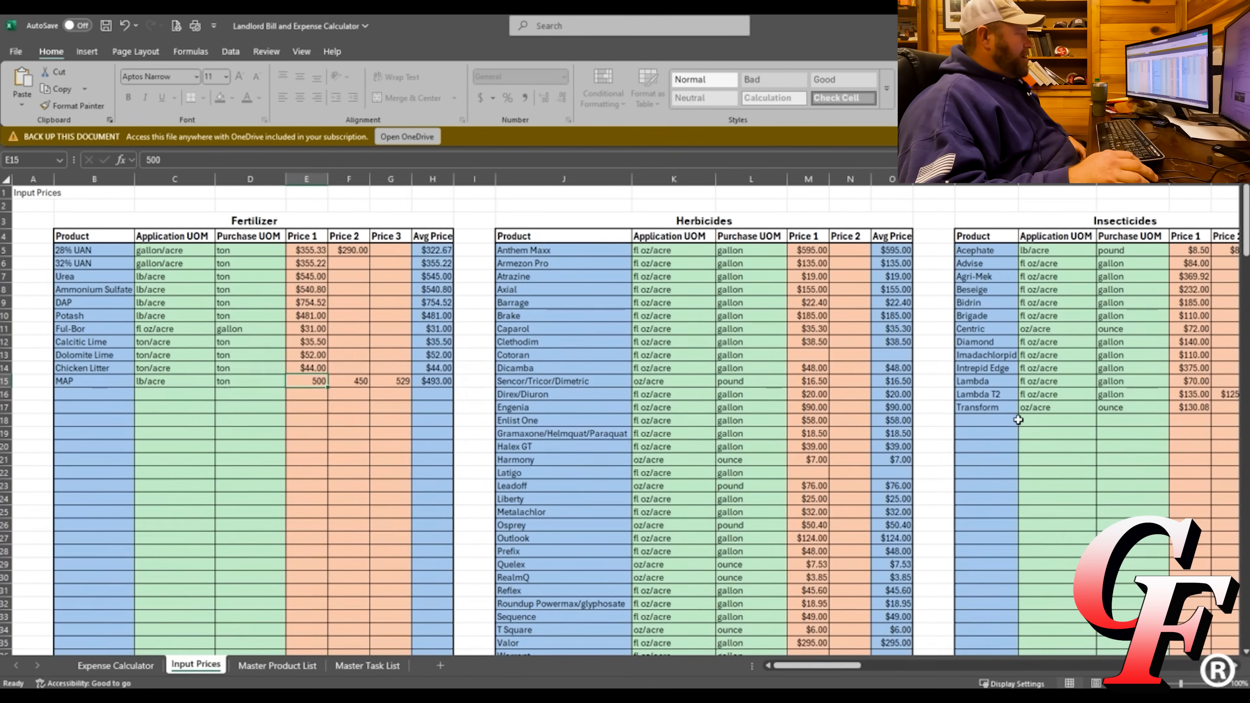
left_click_drag(834, 666, 850, 665)
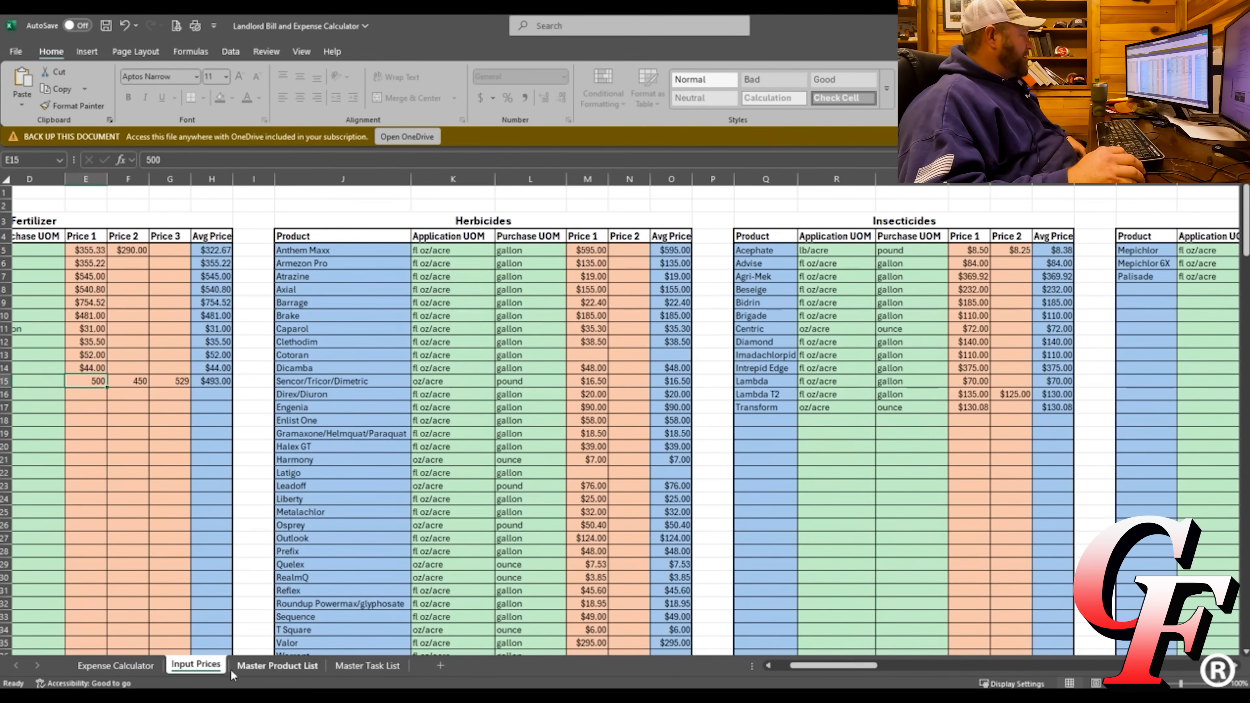
left_click(116, 666)
key("Right")
type("30")
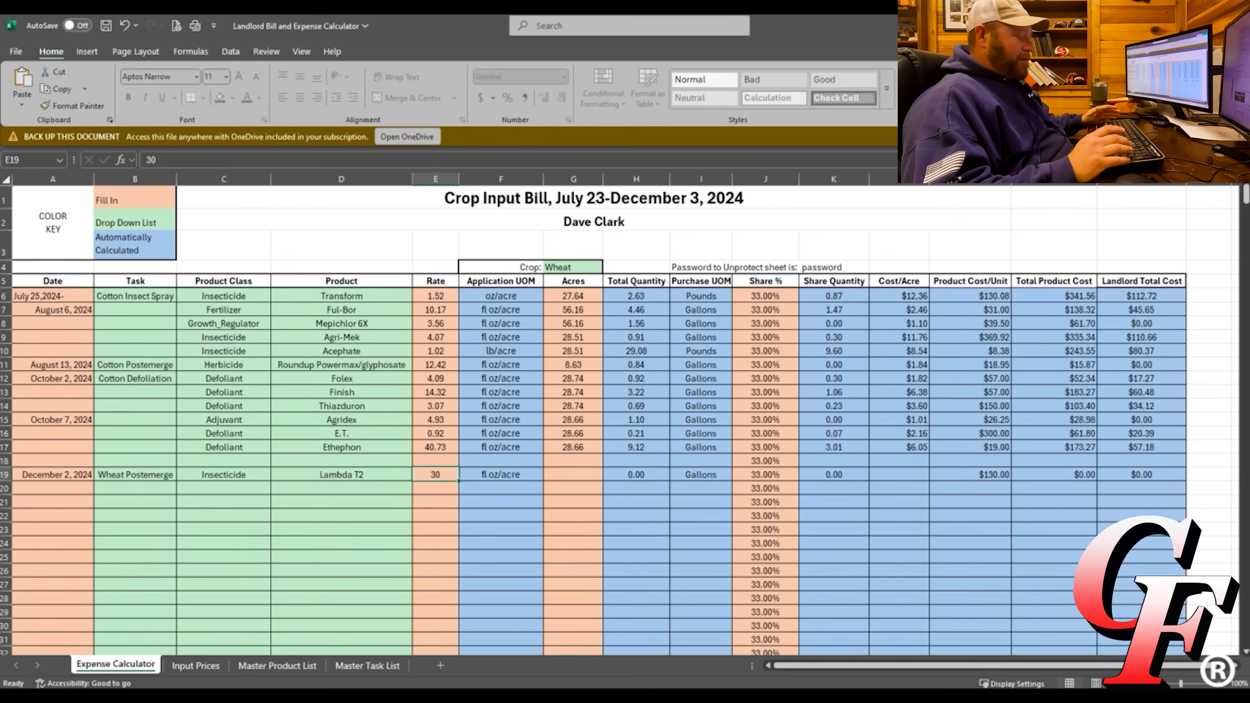
type("1.5")
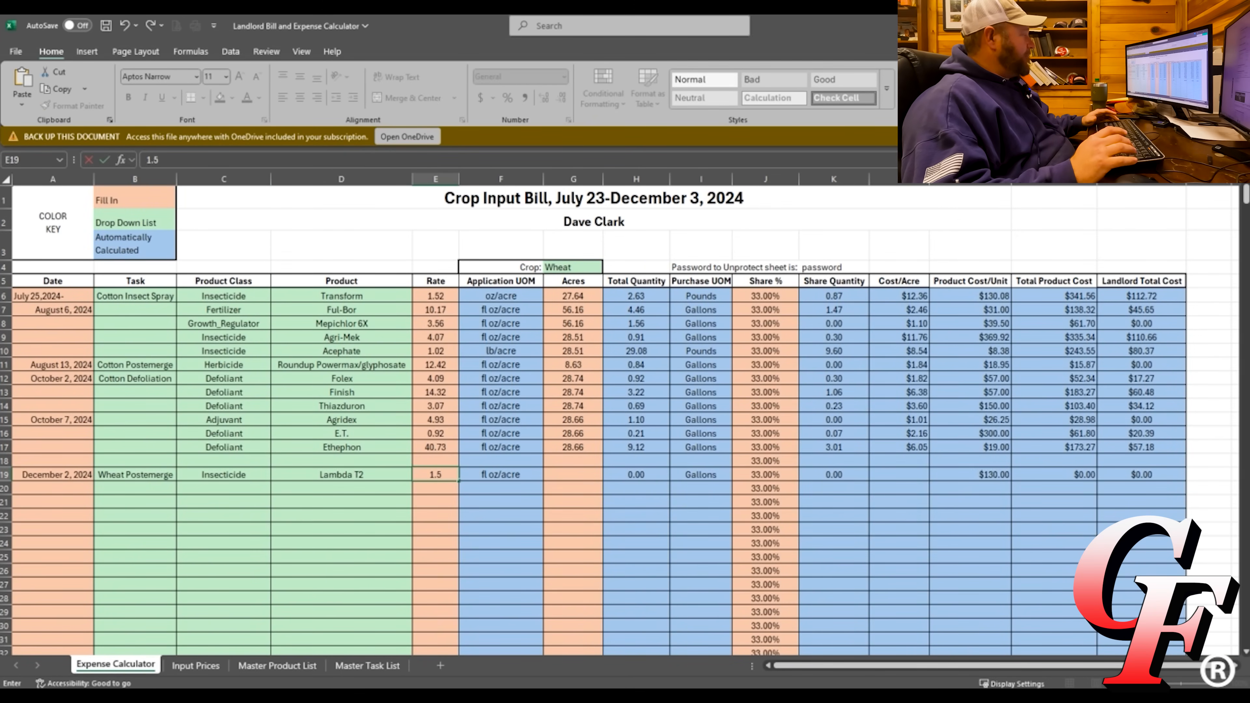
key("Right")
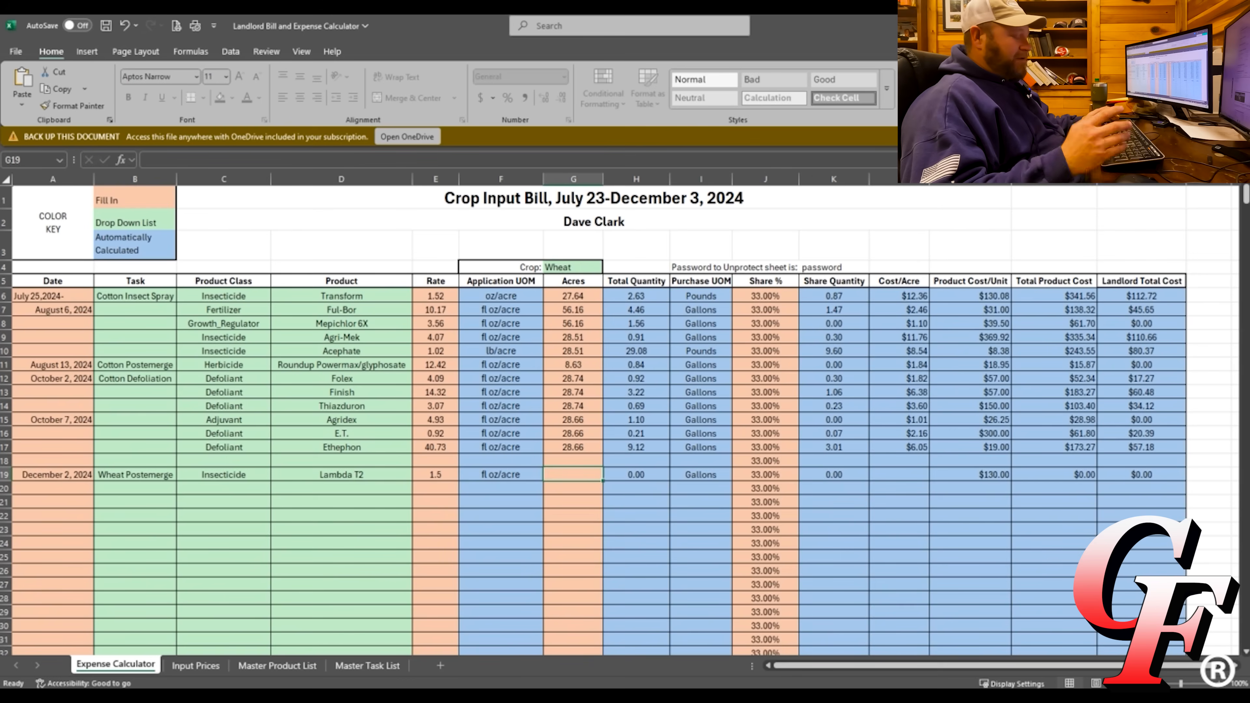
type("30")
key("Right")
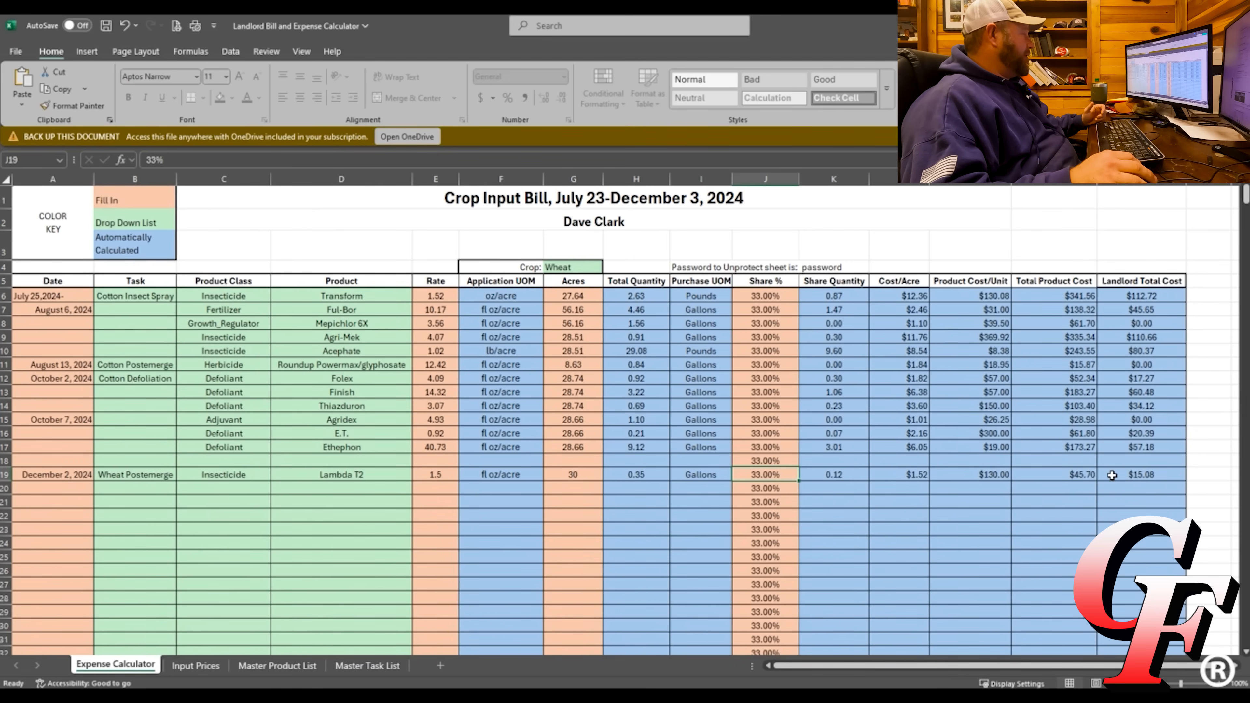
Set row 20's product class to Herbicide and its product to T Square.
left_click(152, 492)
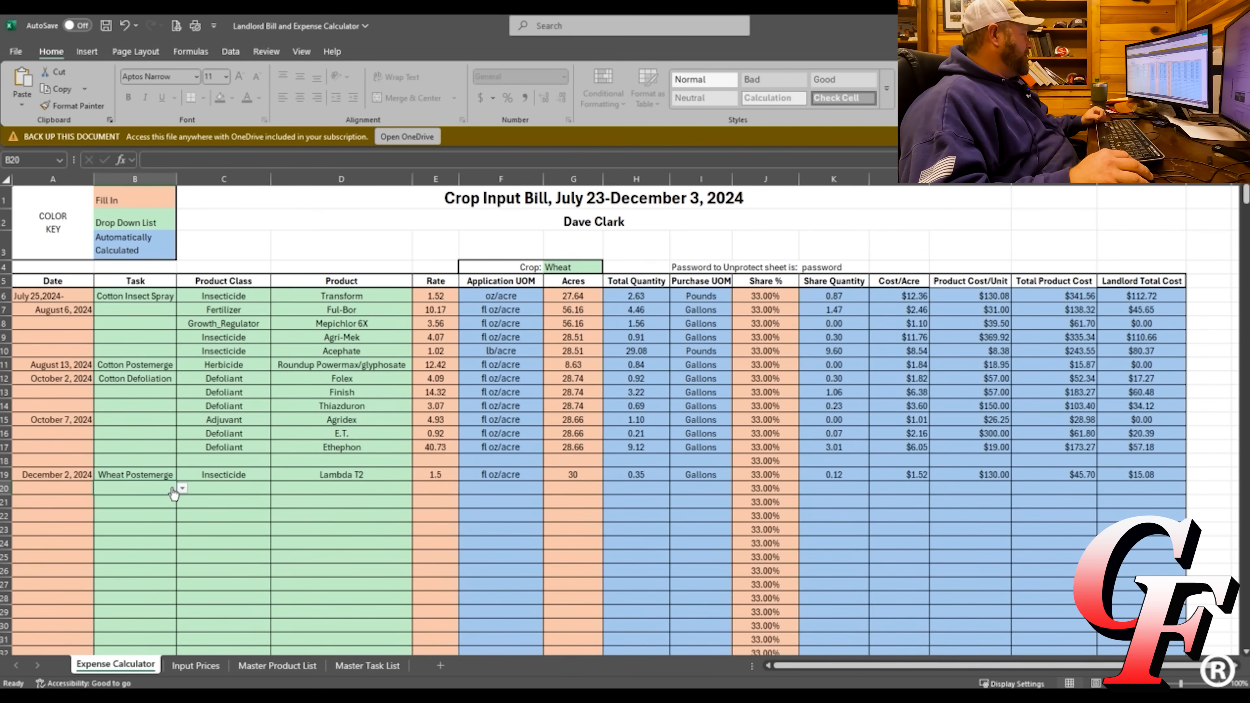
left_click(219, 490)
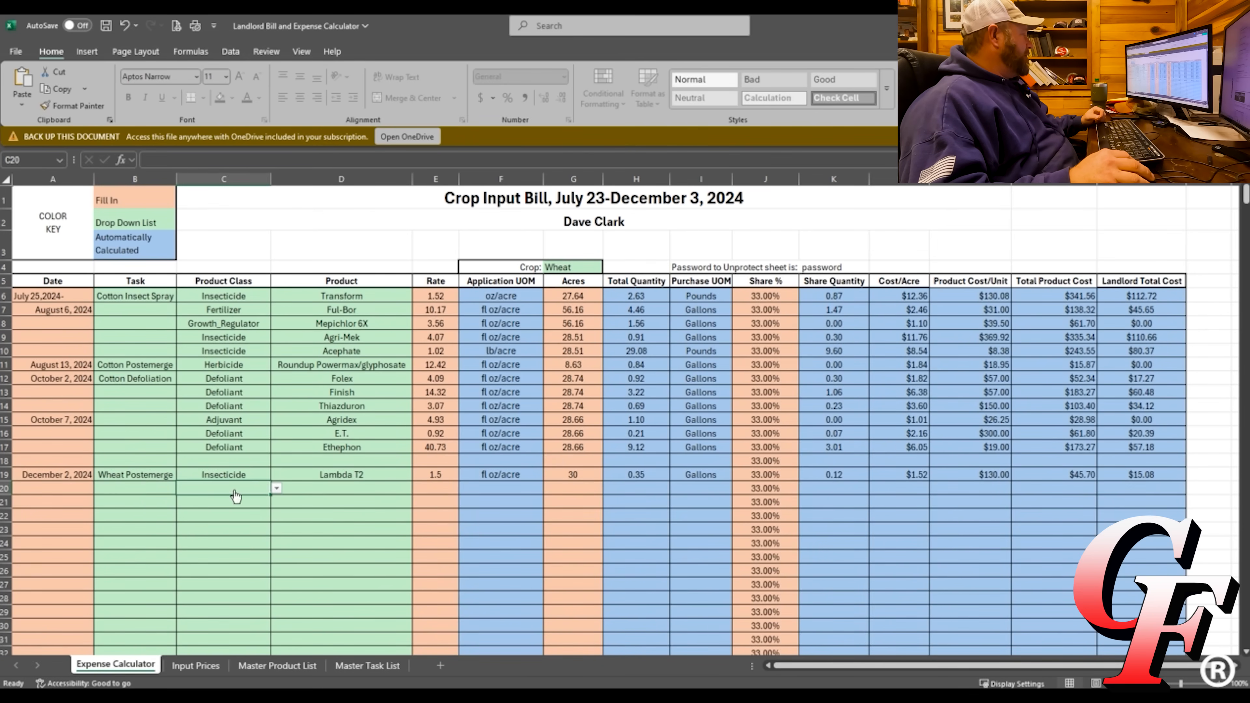
left_click(277, 491)
left_click(197, 523)
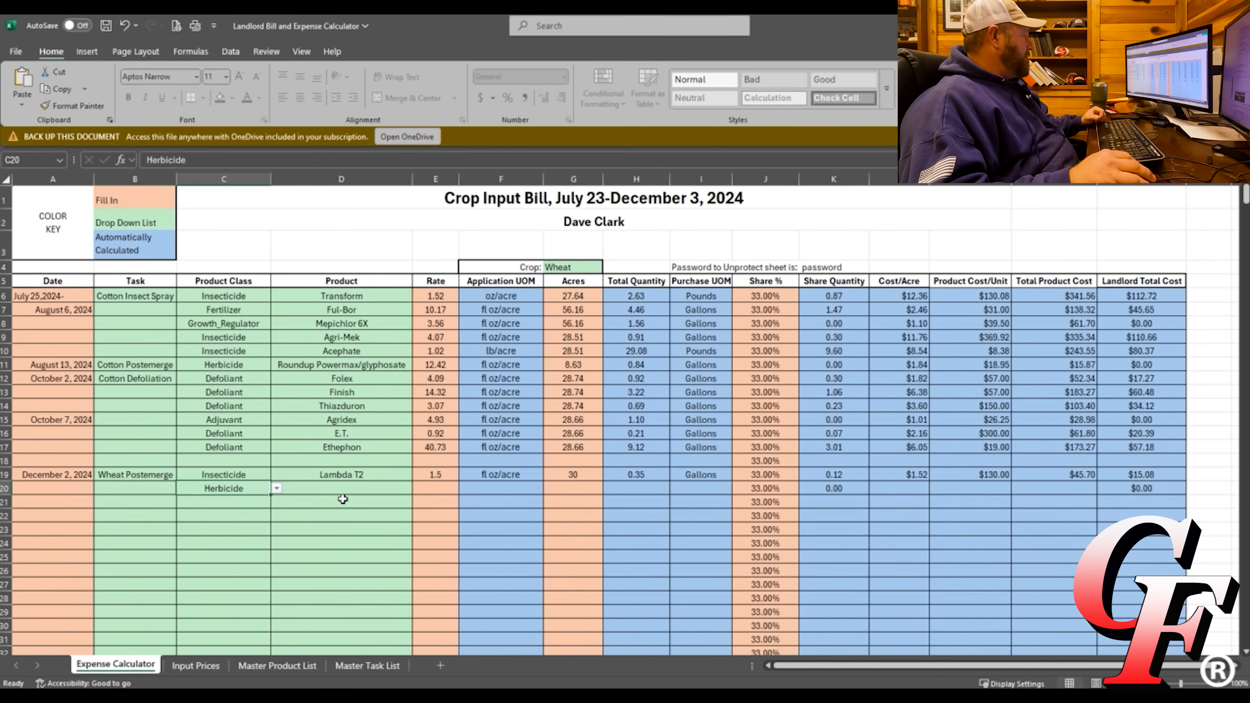
left_click(403, 488)
left_click(419, 488)
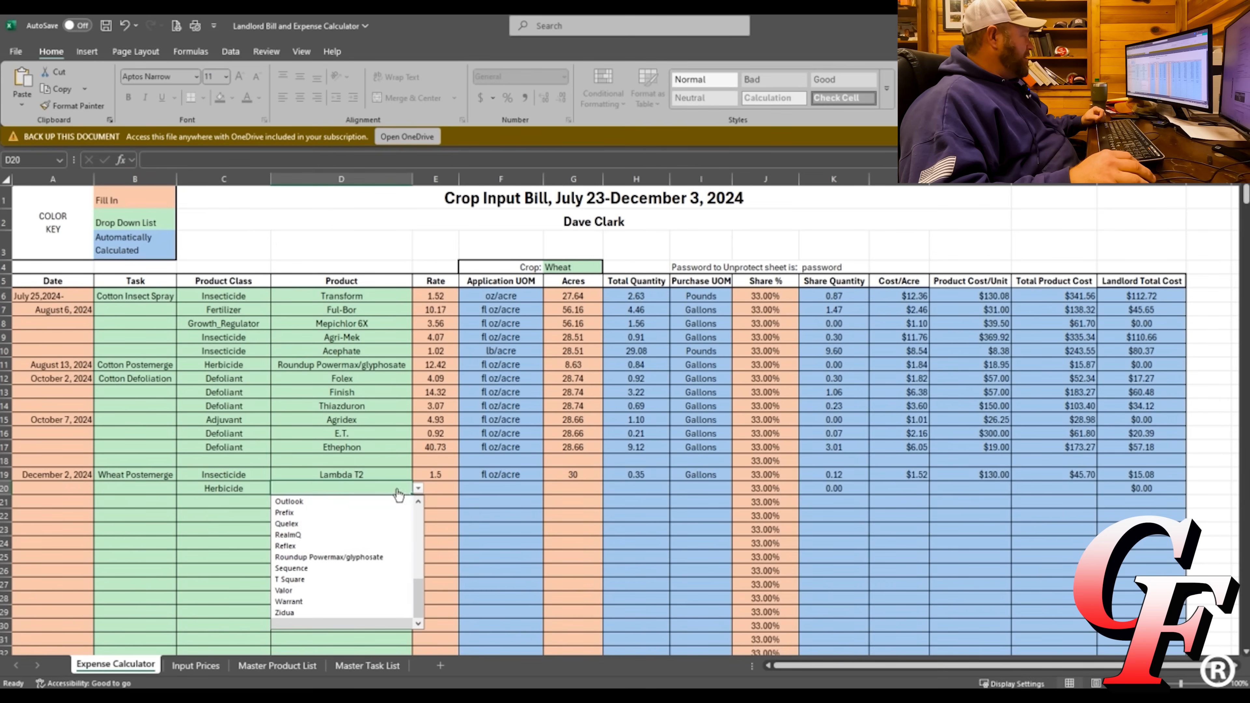
left_click(298, 577)
Enter a 0.5 rate, 30 acres and a 0 share for row 20.
key("Tab")
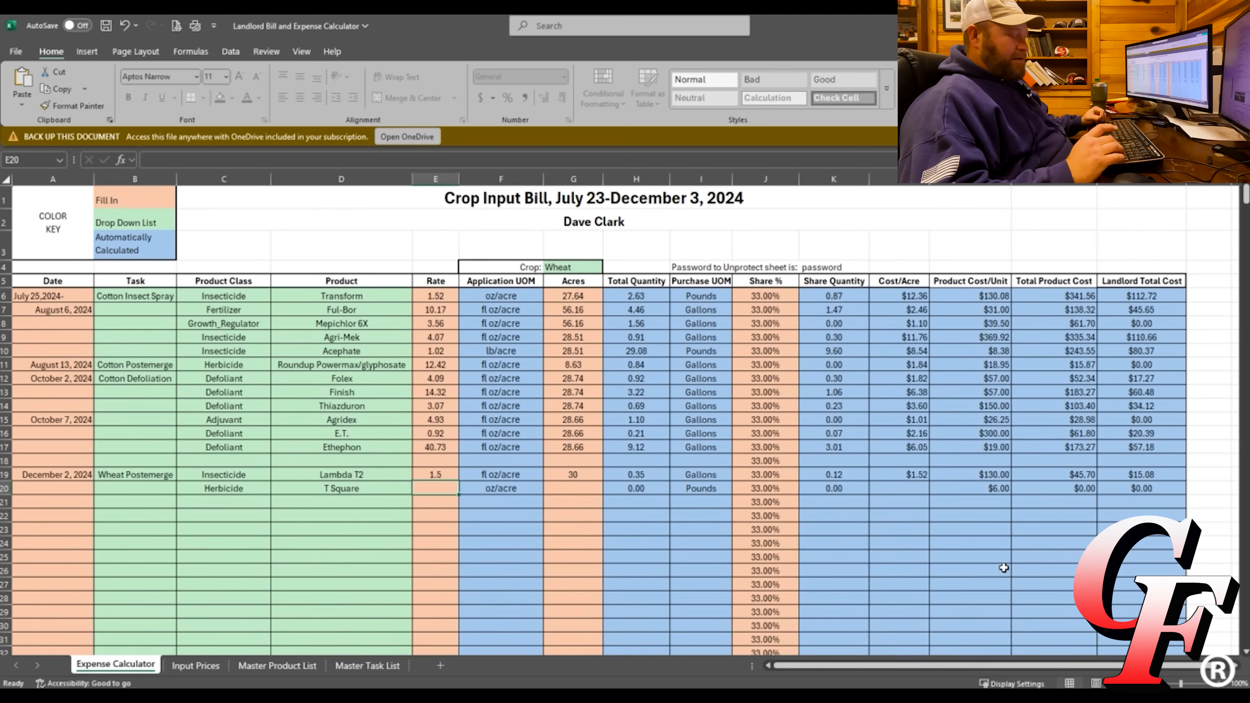
type("0.5")
key("Return")
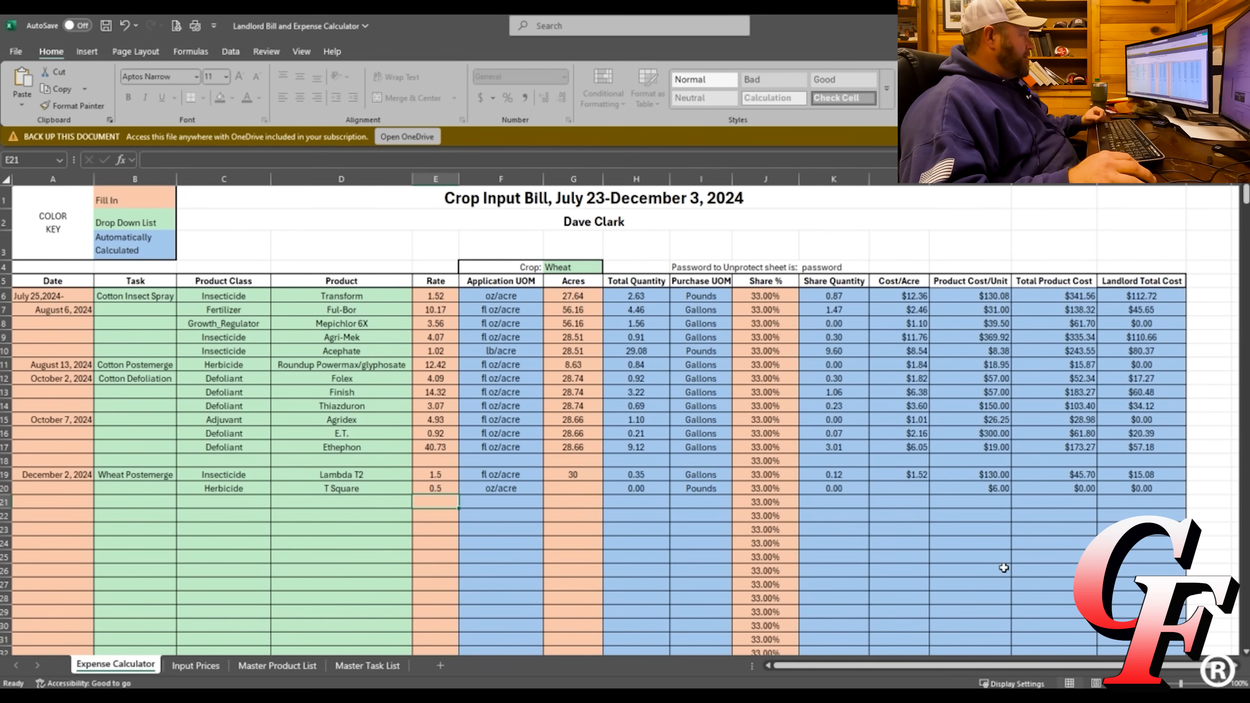
left_click(590, 489)
type("30")
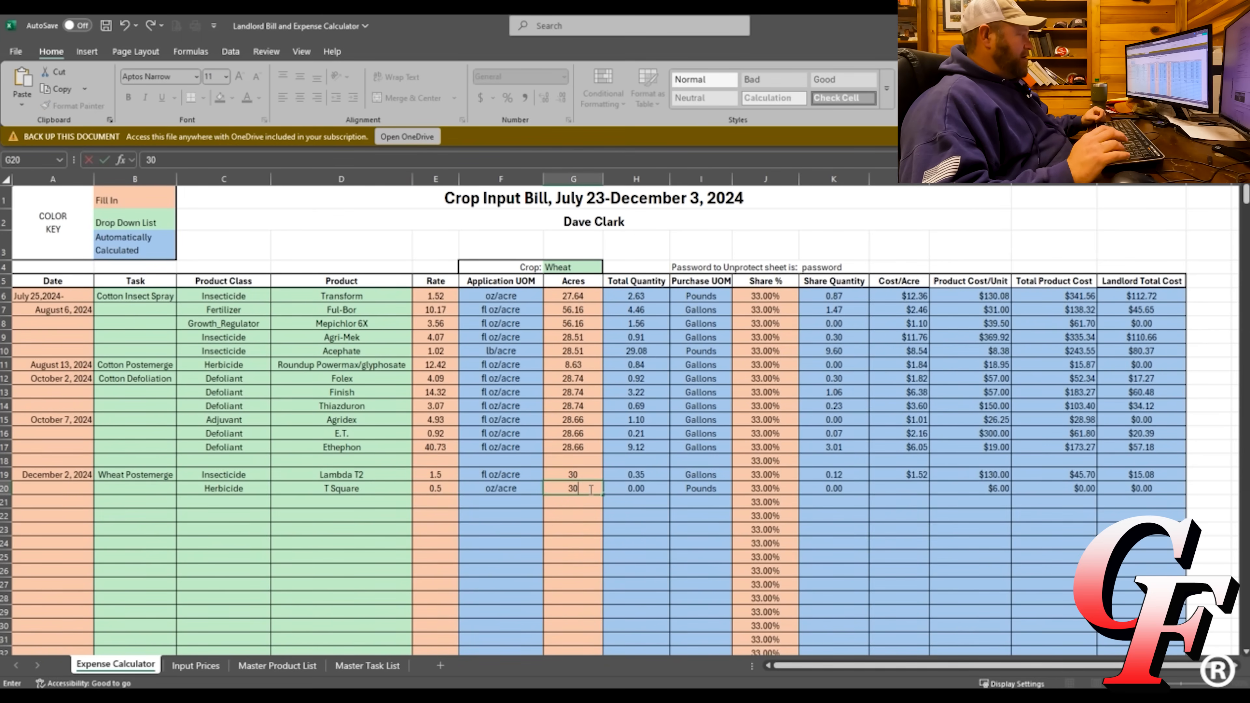
key("Return")
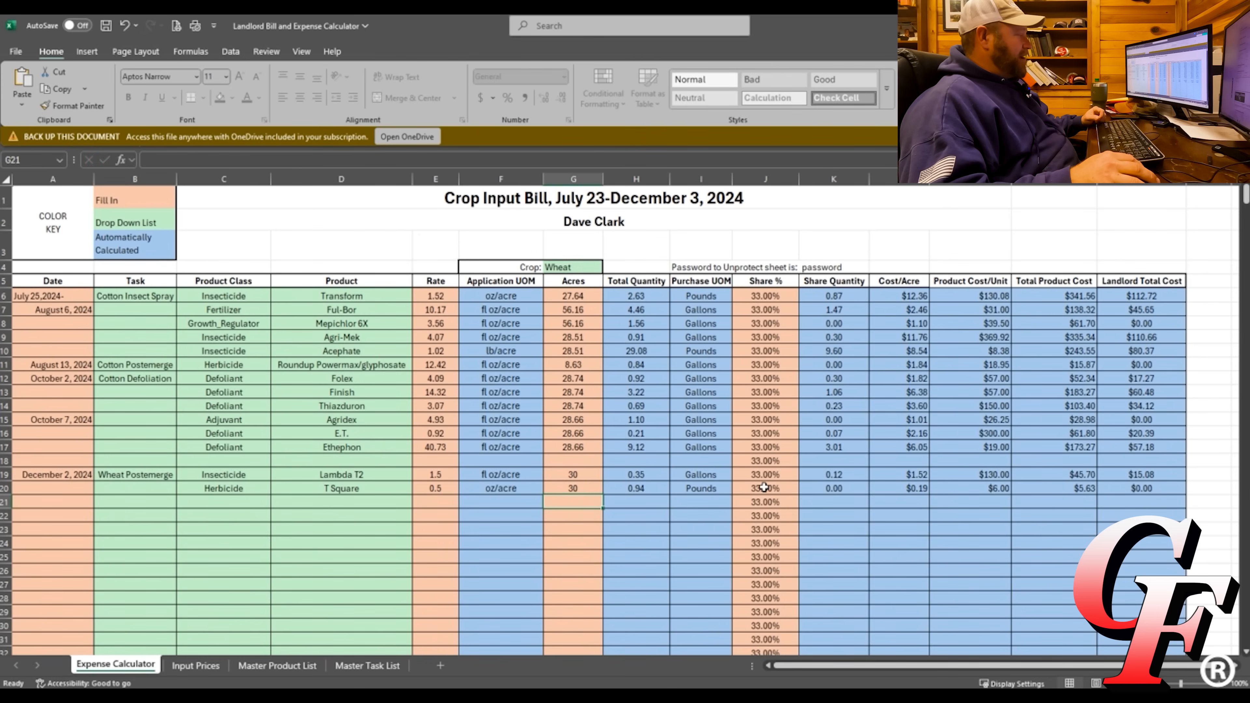
left_click(768, 489)
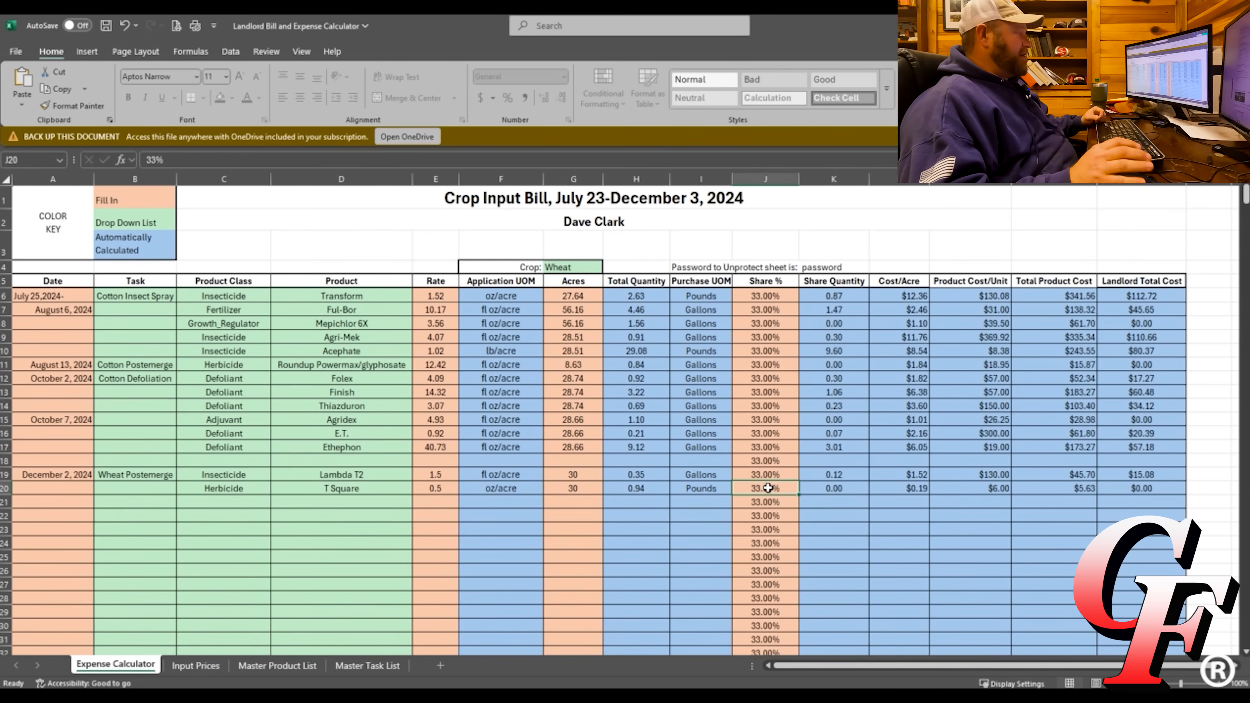
type("0")
key("Return")
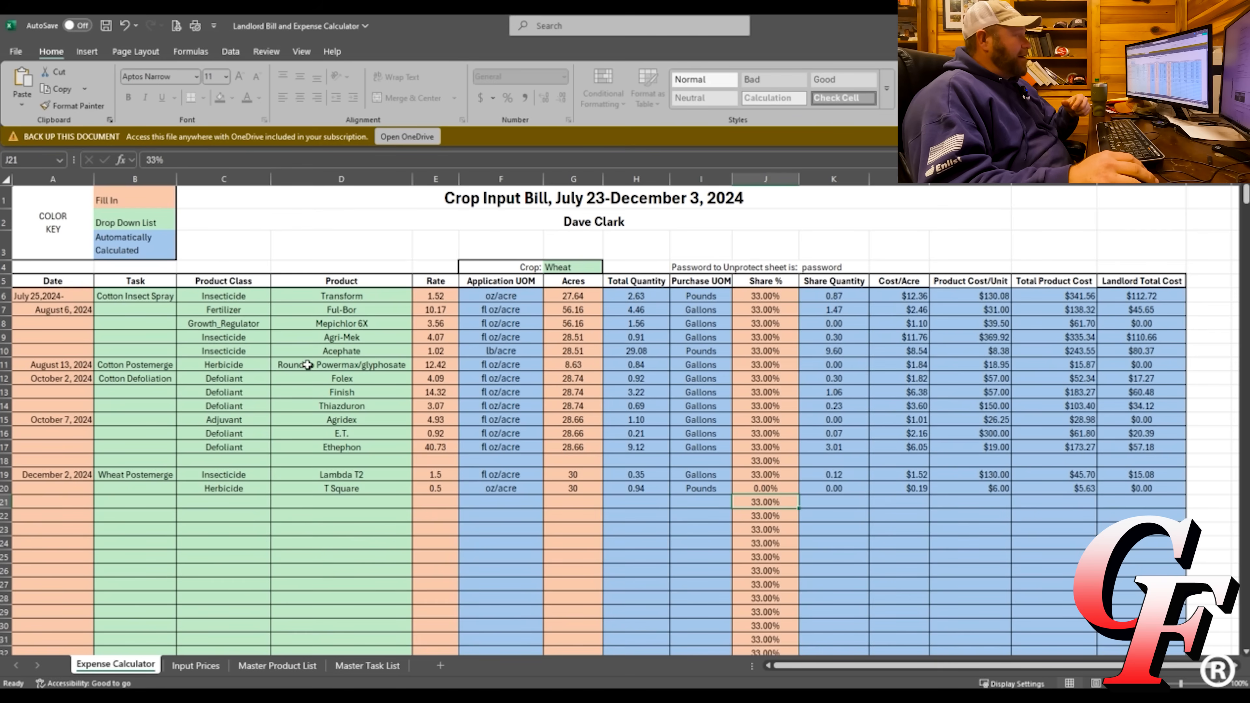
Enter a 100% share in J20, J19 and J6.
left_click(764, 488)
type("100")
key("Return")
left_click(753, 476)
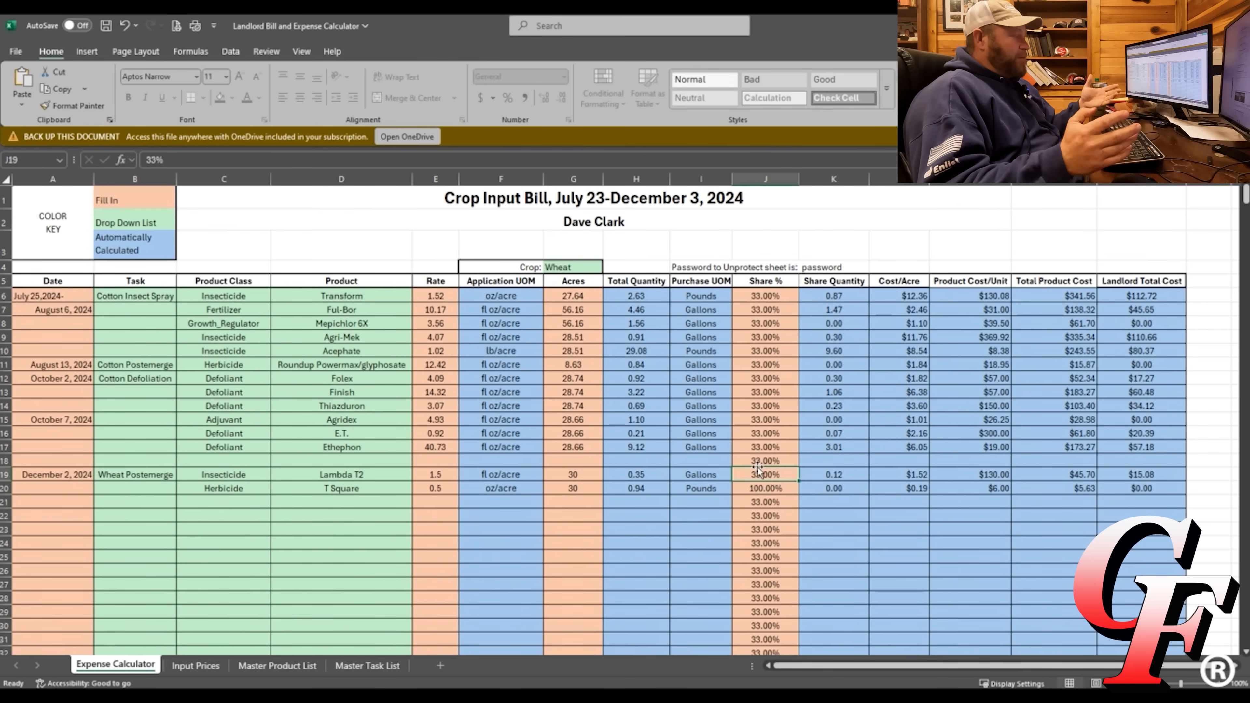
type("100")
key("Return")
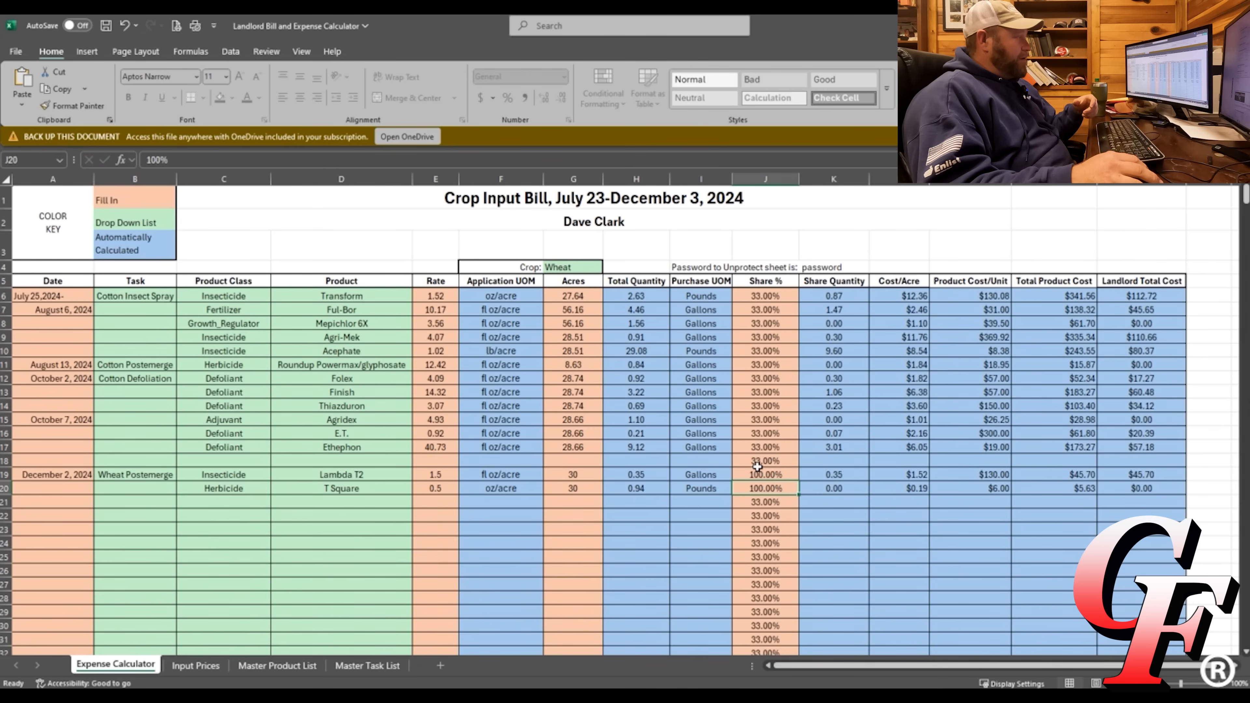
left_click(766, 294)
type("100")
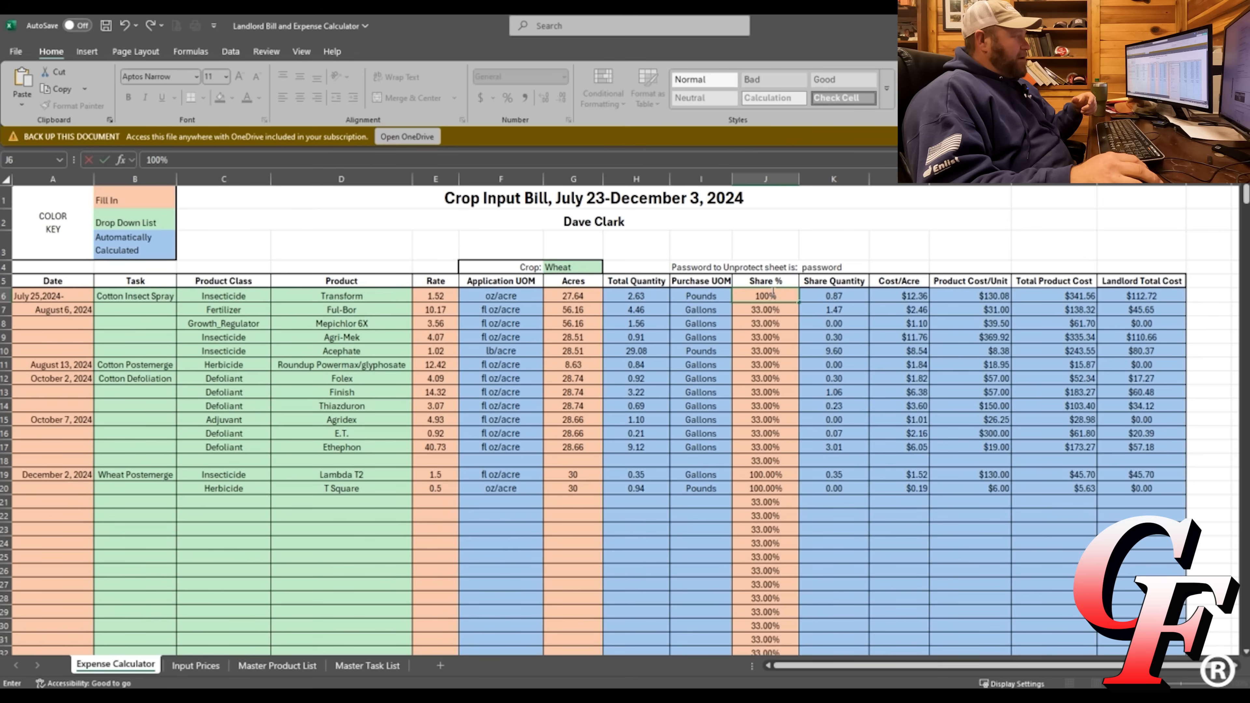
key("ctrl+Return")
Copy J6's 100% share and paste it into J7:J20.
right_click(773, 292)
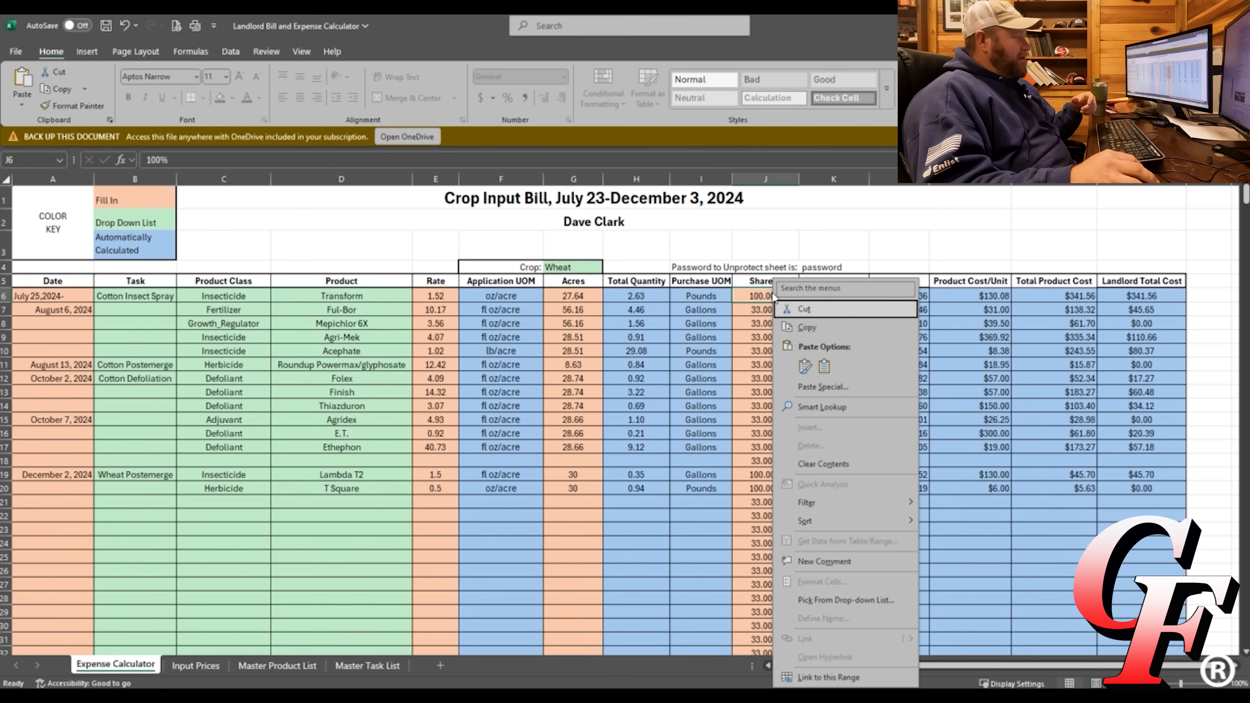
left_click(806, 327)
left_click_drag(758, 310, 790, 488)
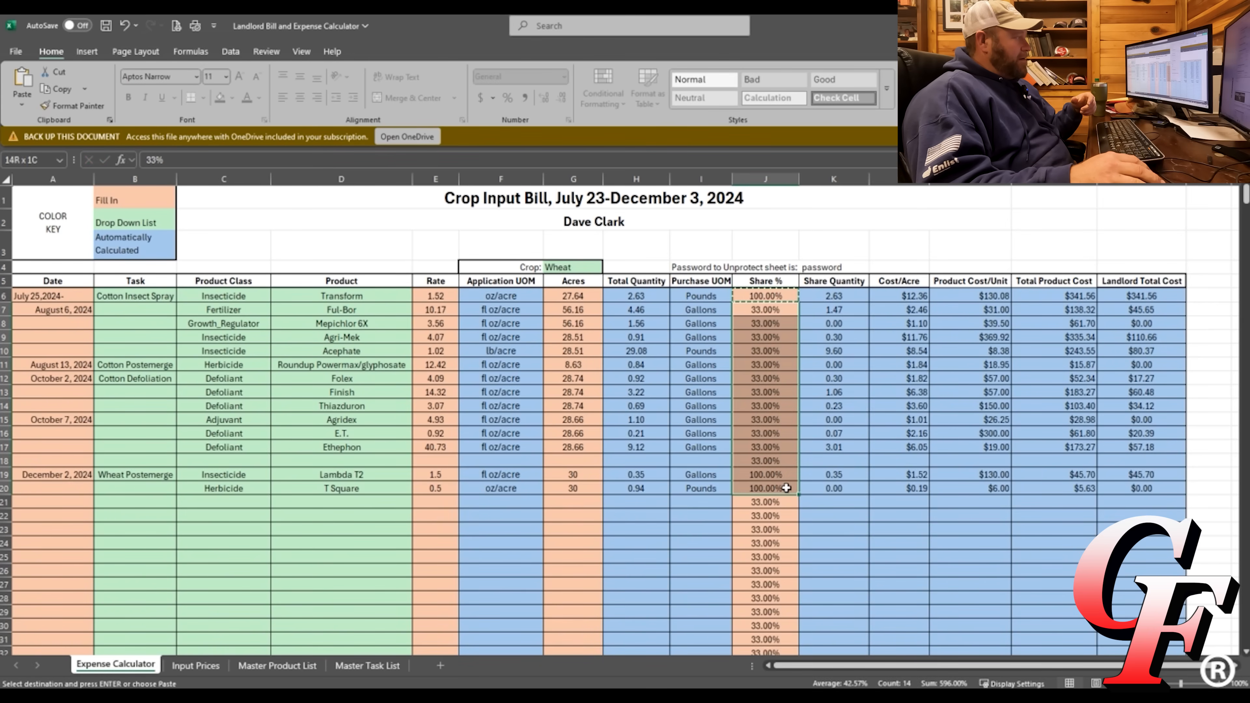
right_click(790, 486)
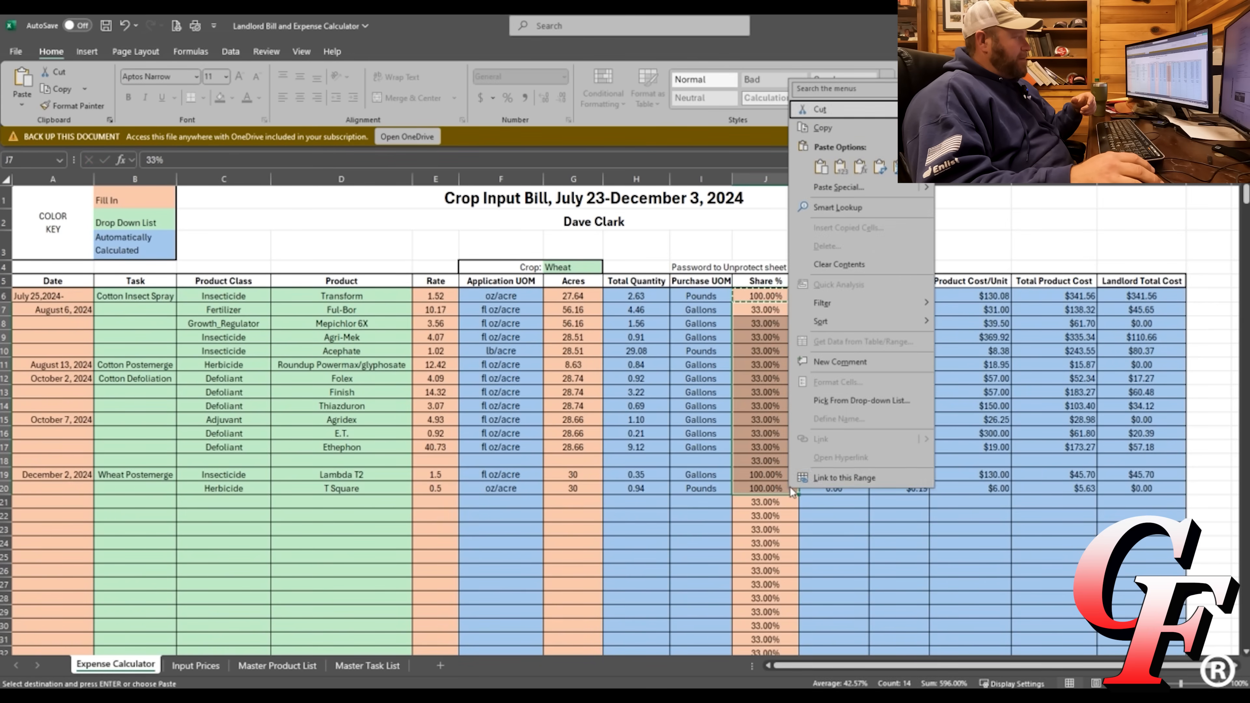
left_click(821, 167)
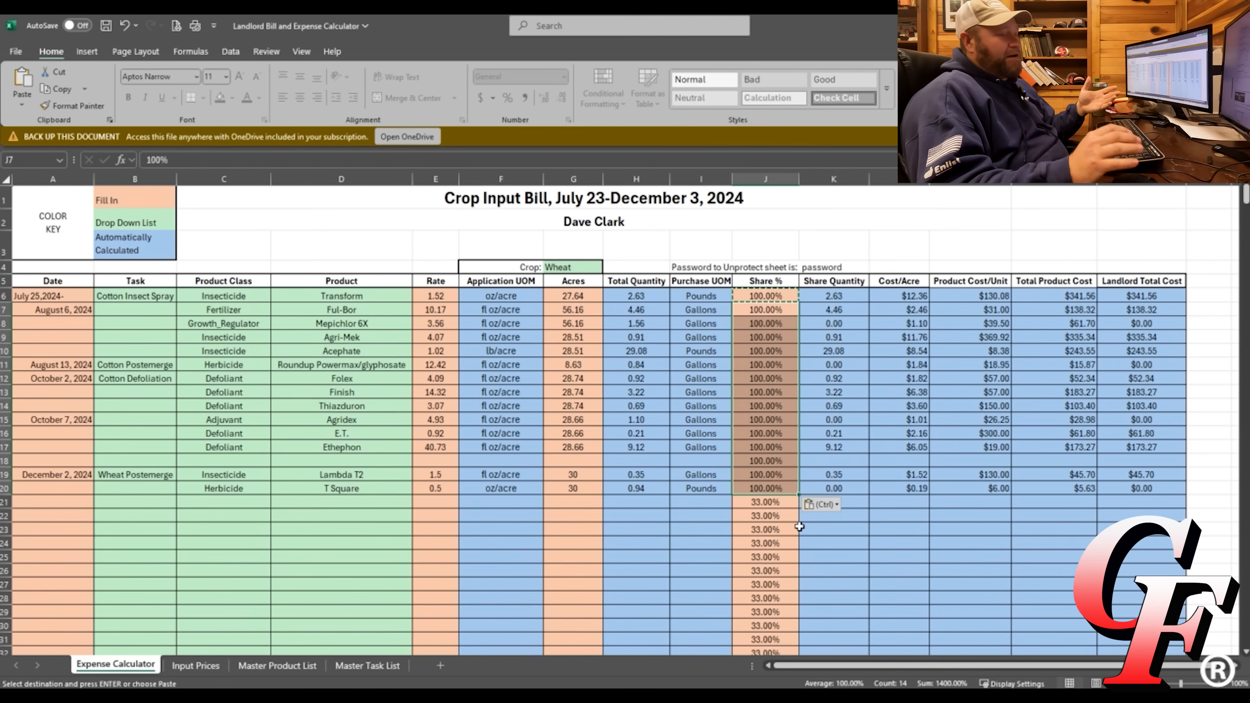
left_click(766, 517)
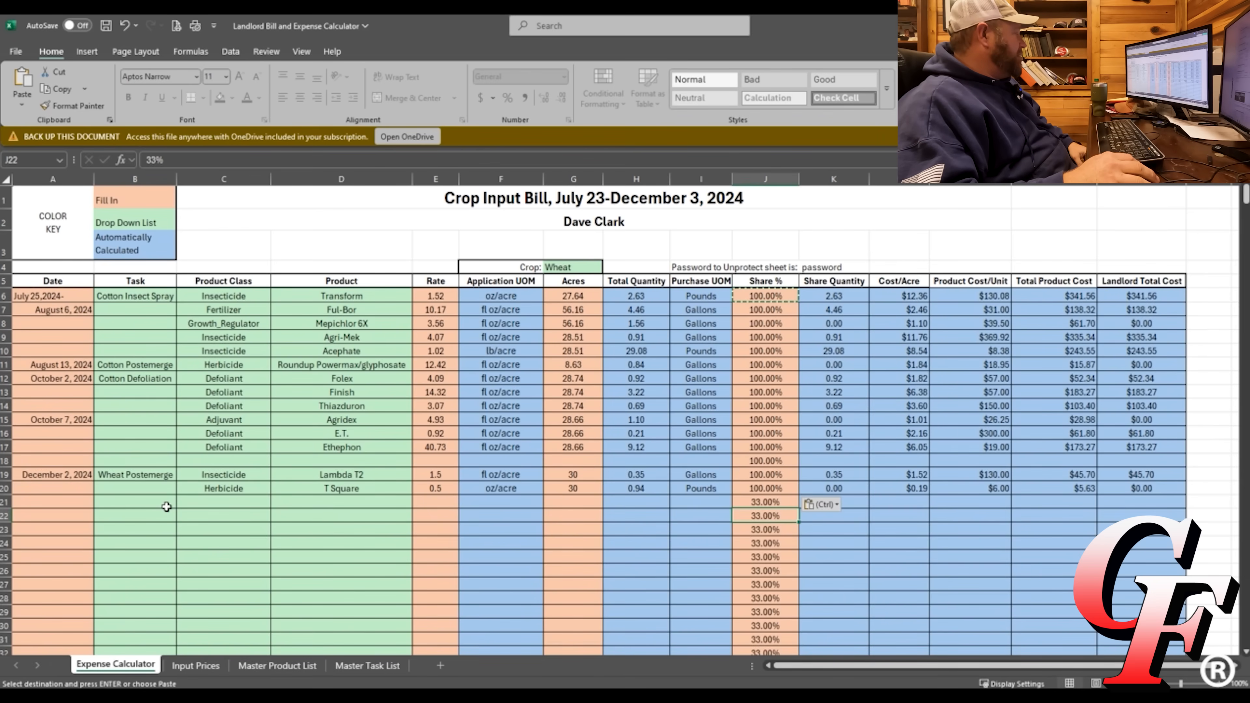
Set row 21's task to Fertilizer Application and its date to 1-31.
left_click(167, 504)
left_click(183, 501)
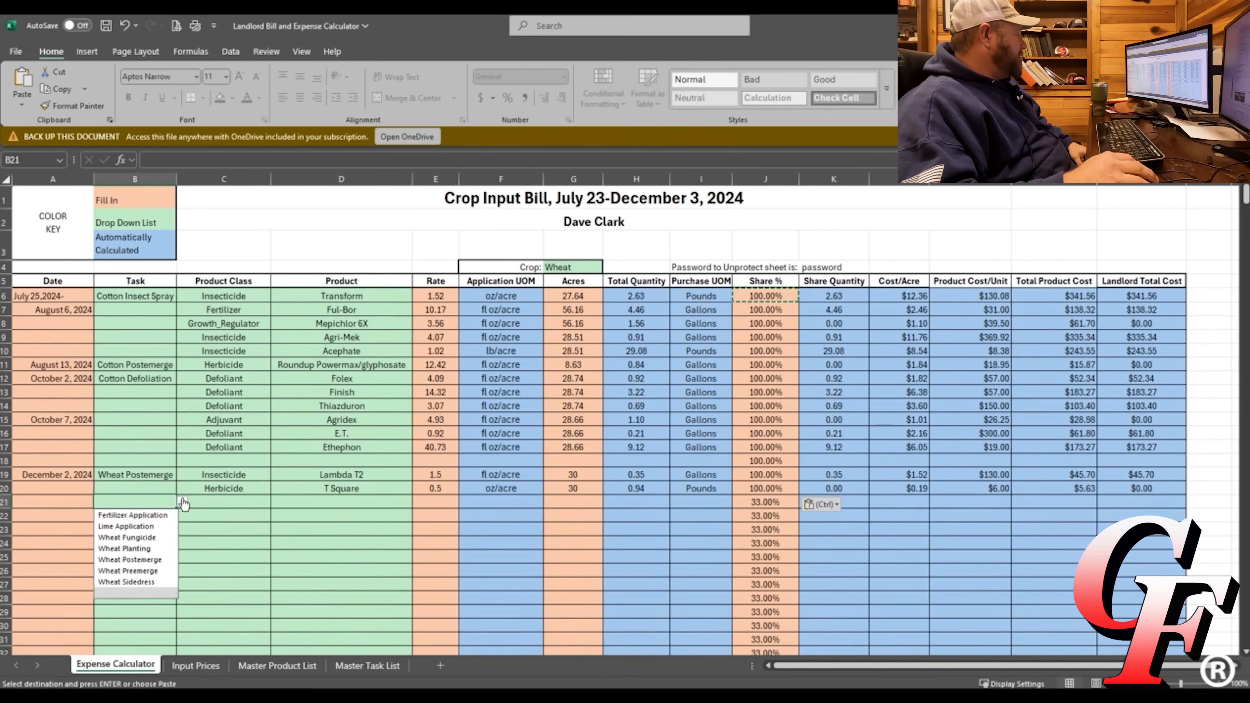
left_click(133, 515)
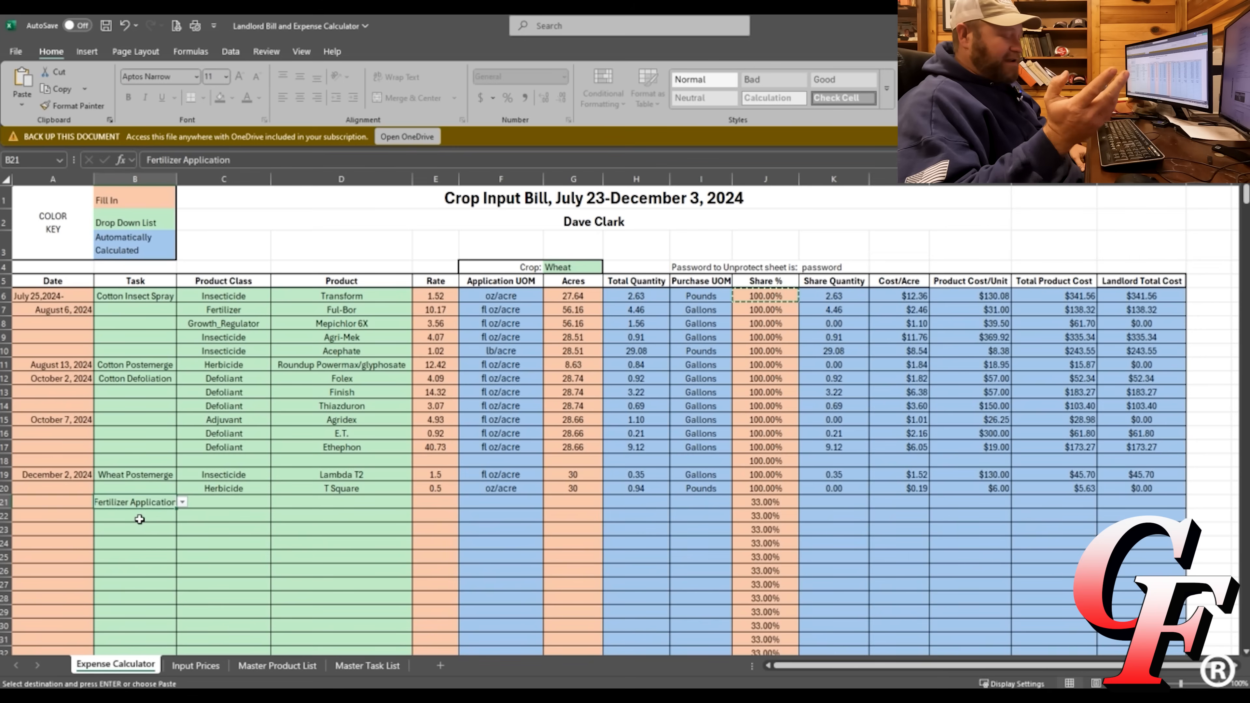
key("Left")
type("1-")
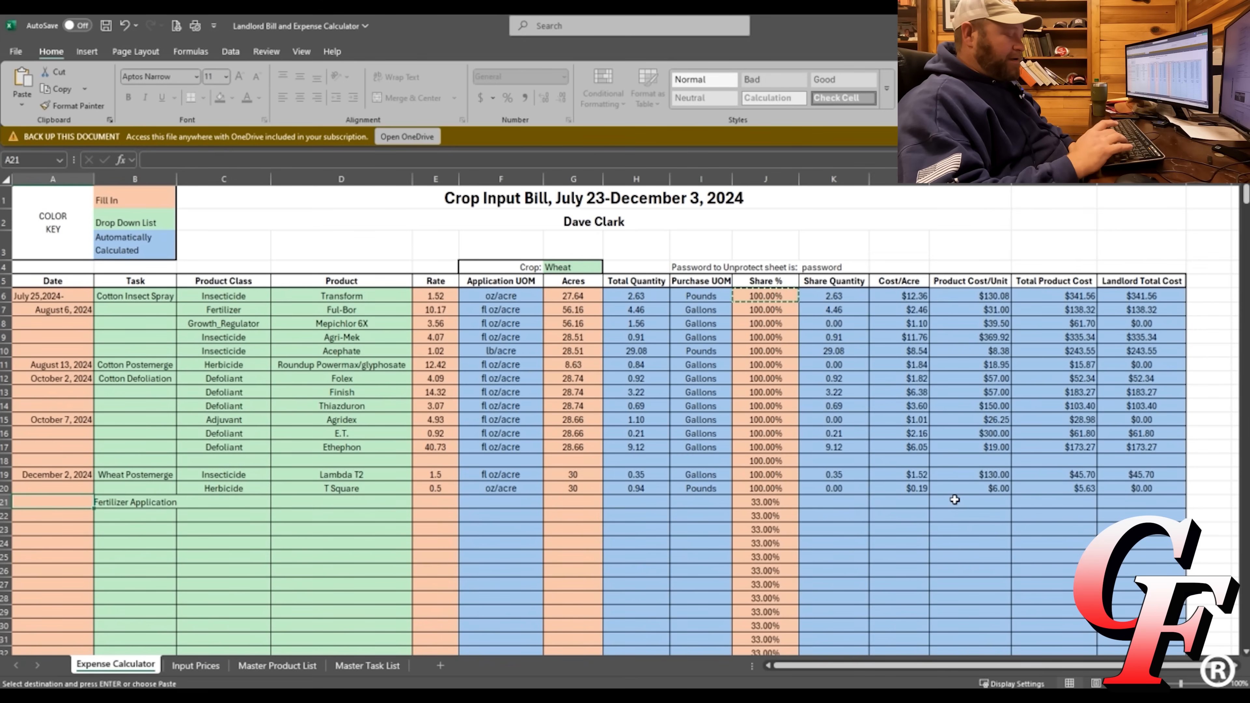
type("31")
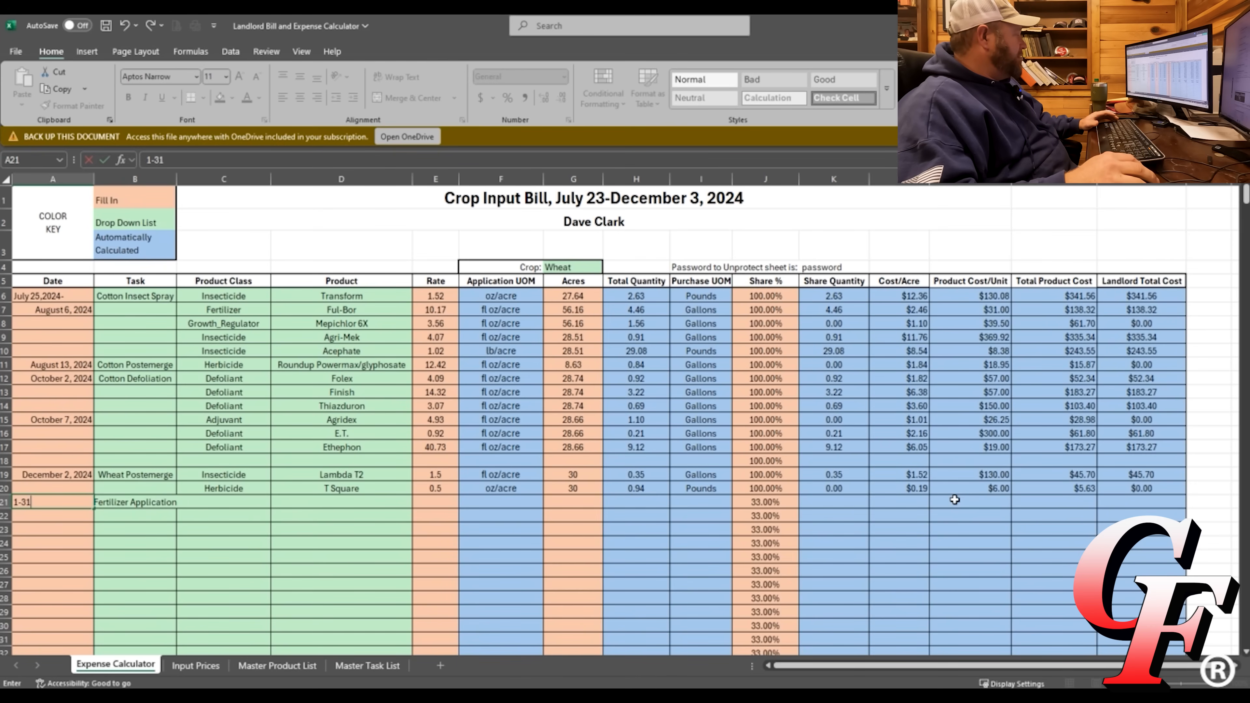
key("Tab")
key("Tab")
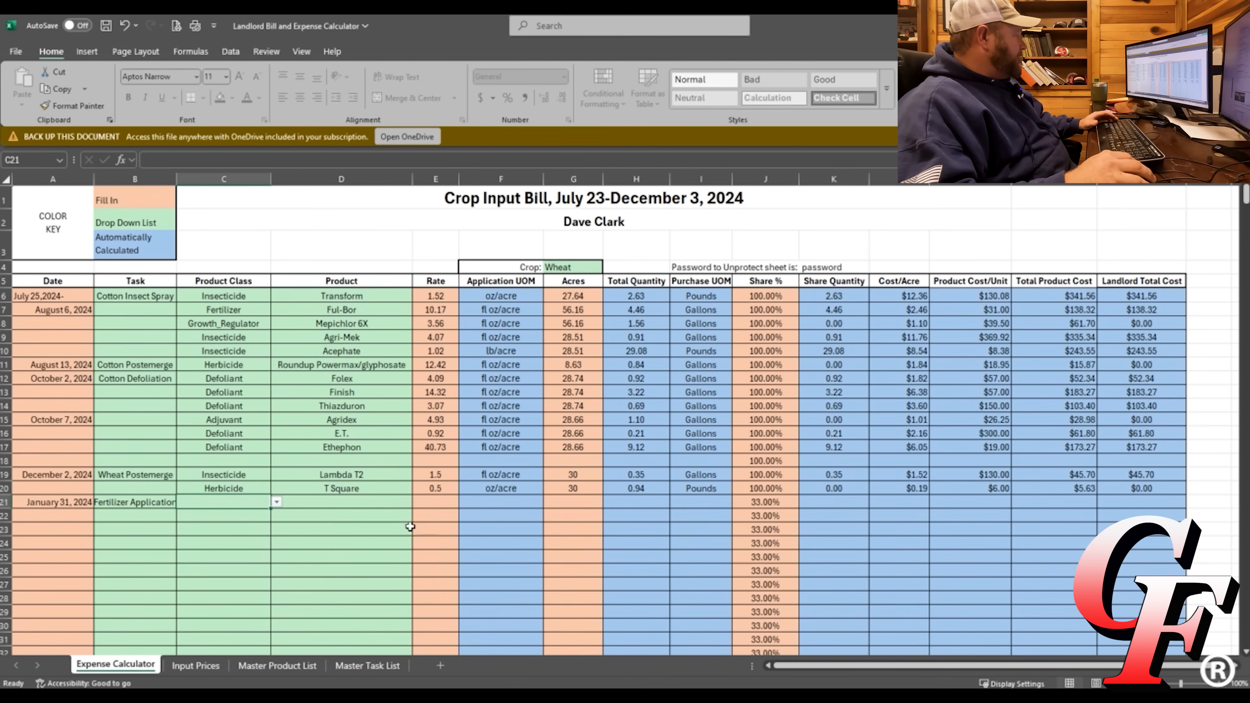
Choose Fertilizer as row 21's product class and 28% UAN as its product.
left_click(276, 502)
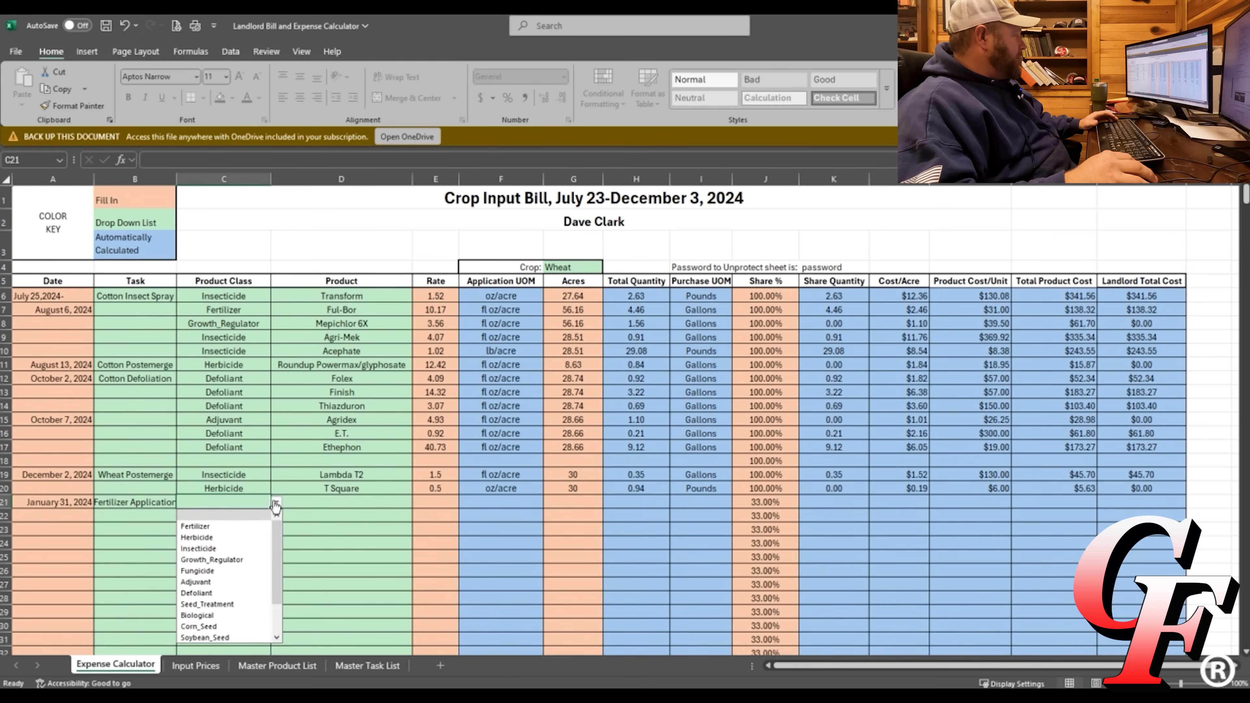
left_click(195, 526)
left_click(353, 503)
left_click(417, 503)
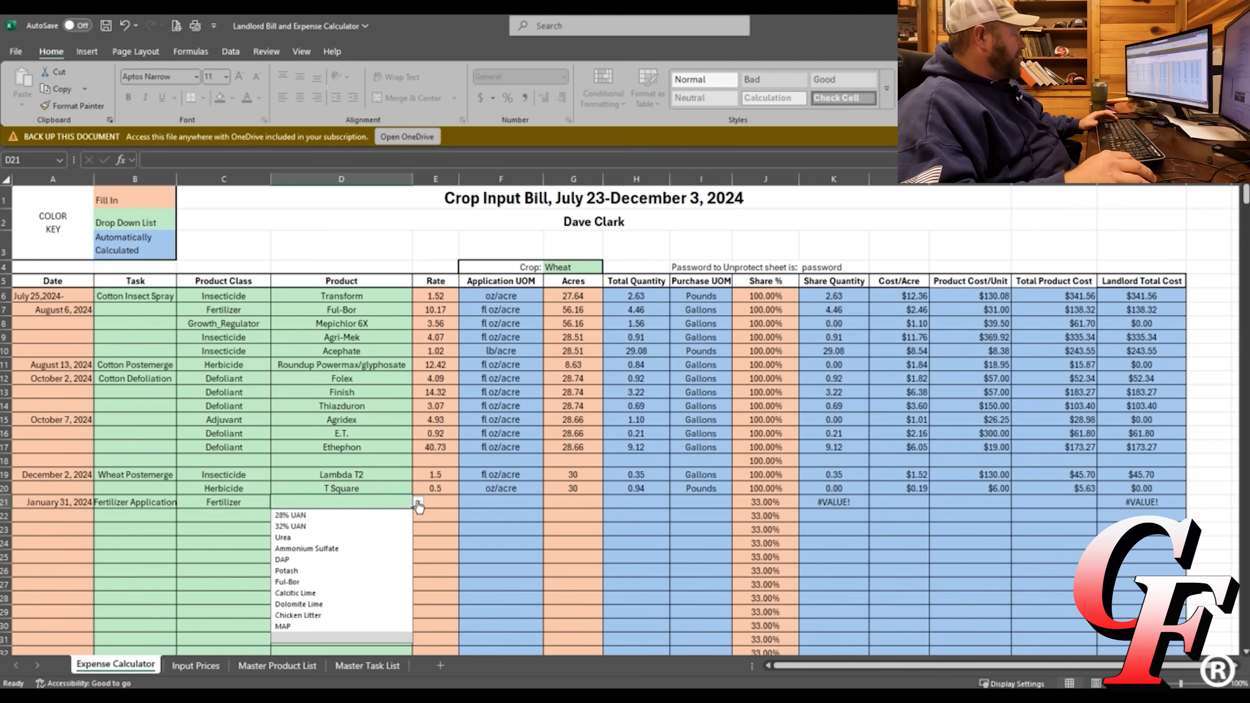
left_click(290, 516)
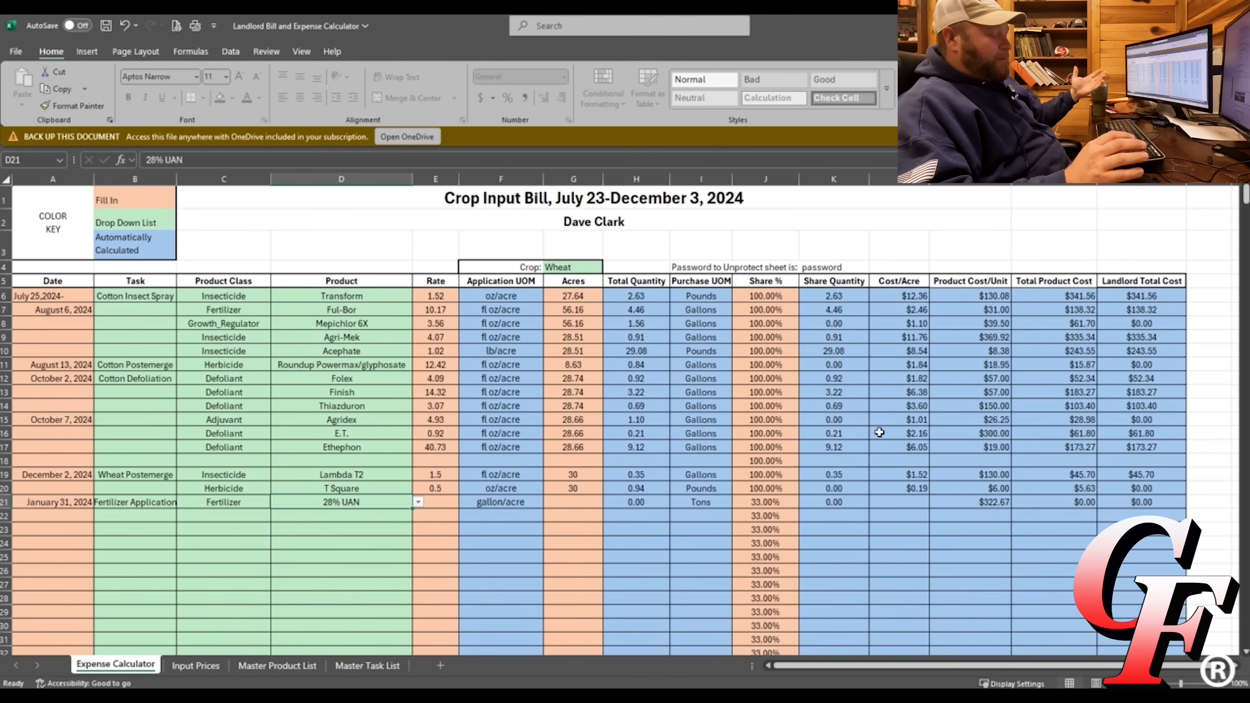
Enter a 15 gallon/acre rate and 30 acres for row 21.
key("Tab")
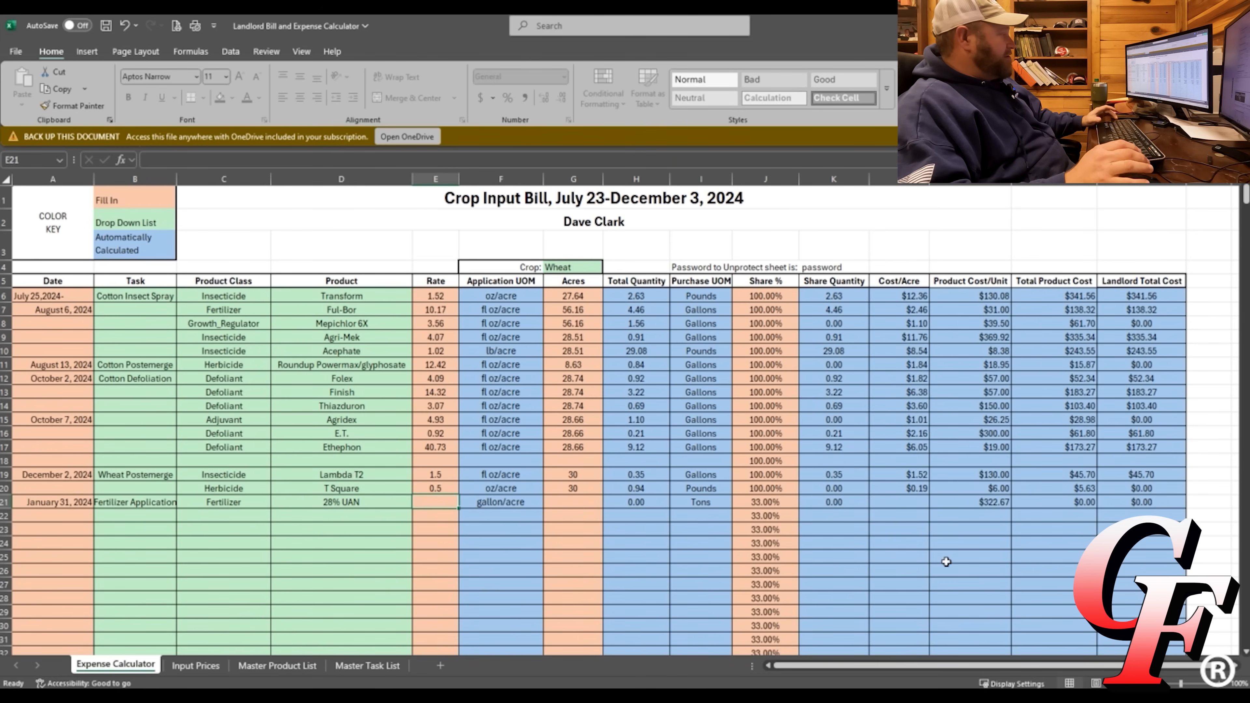
type("15")
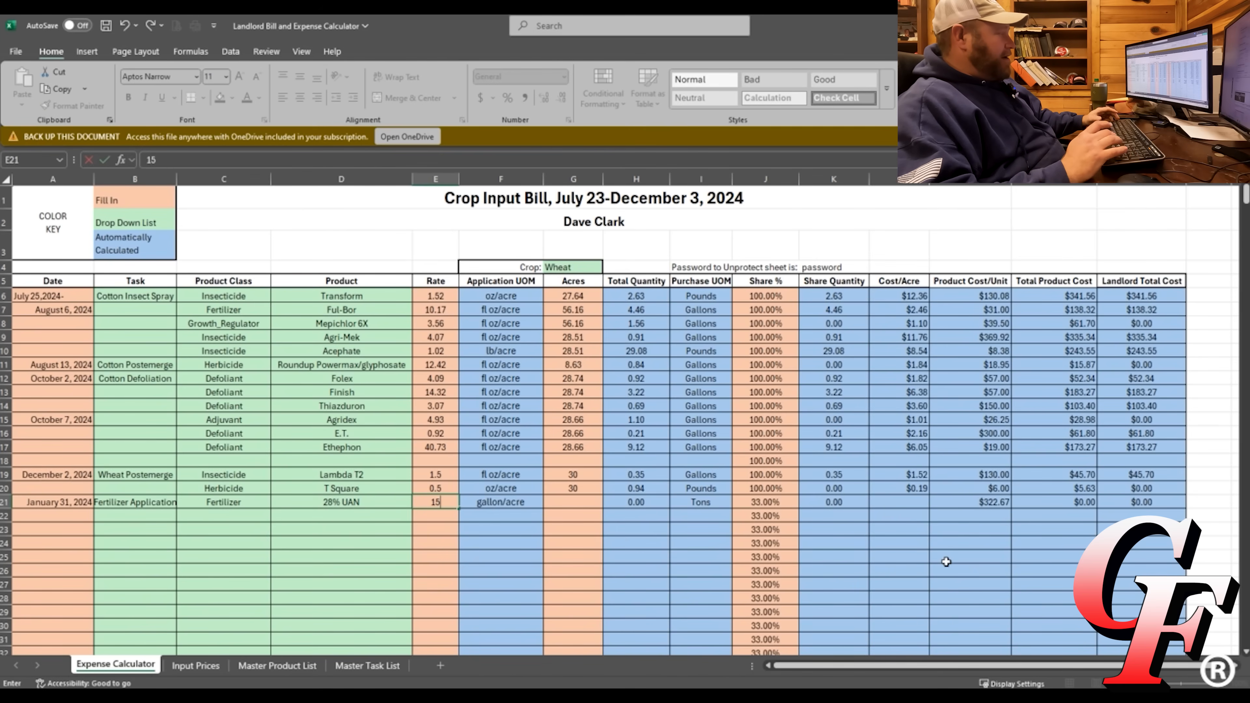
key("Tab")
type("30")
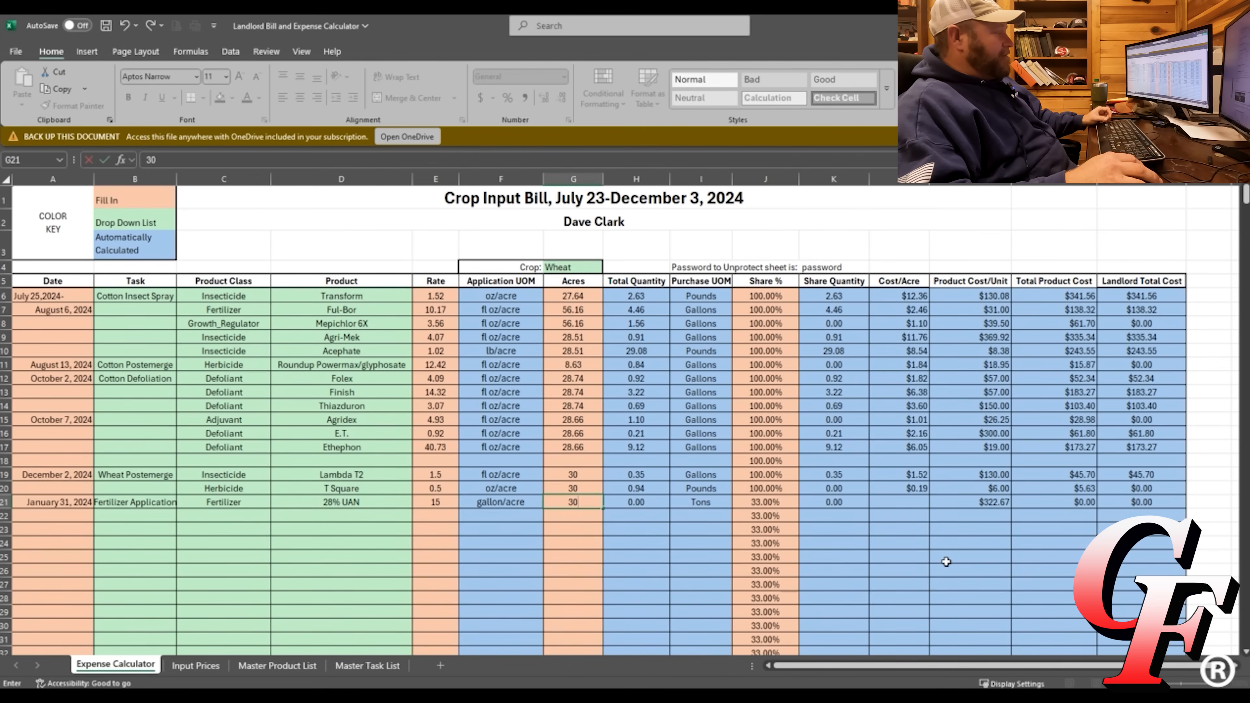
key("Tab")
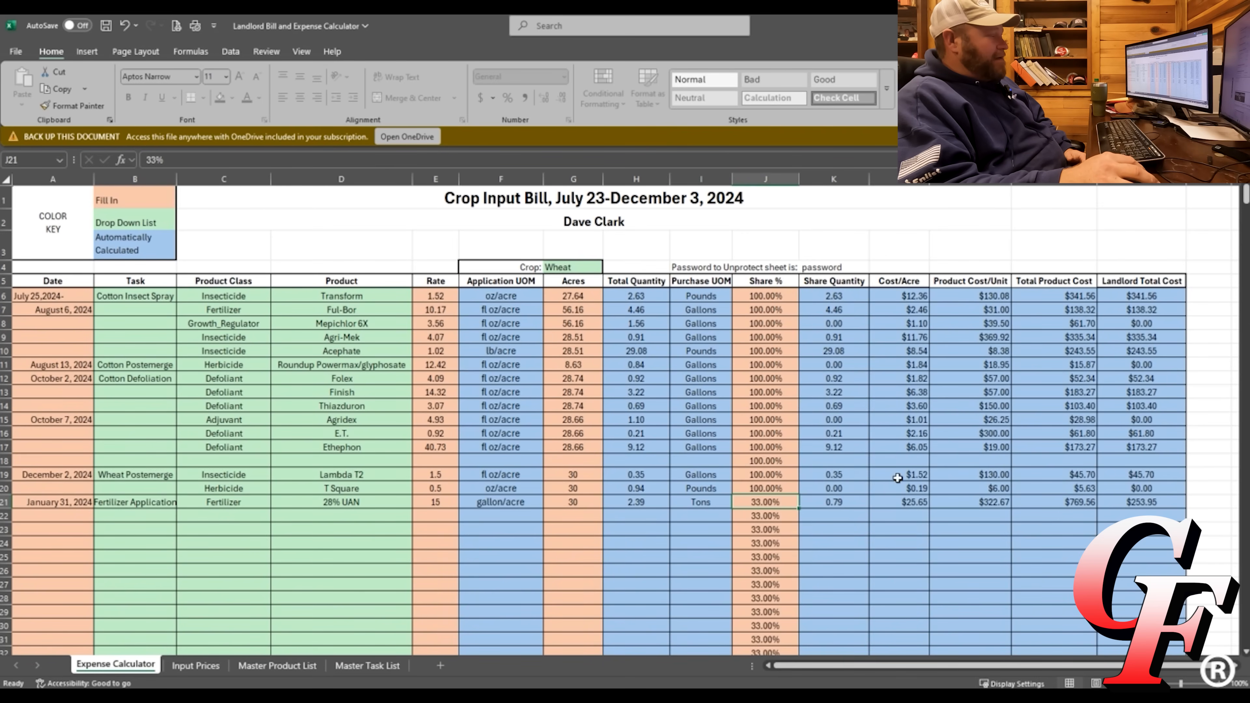
Open row 25's share percentage and leave it unchanged at 33%.
left_click(789, 580)
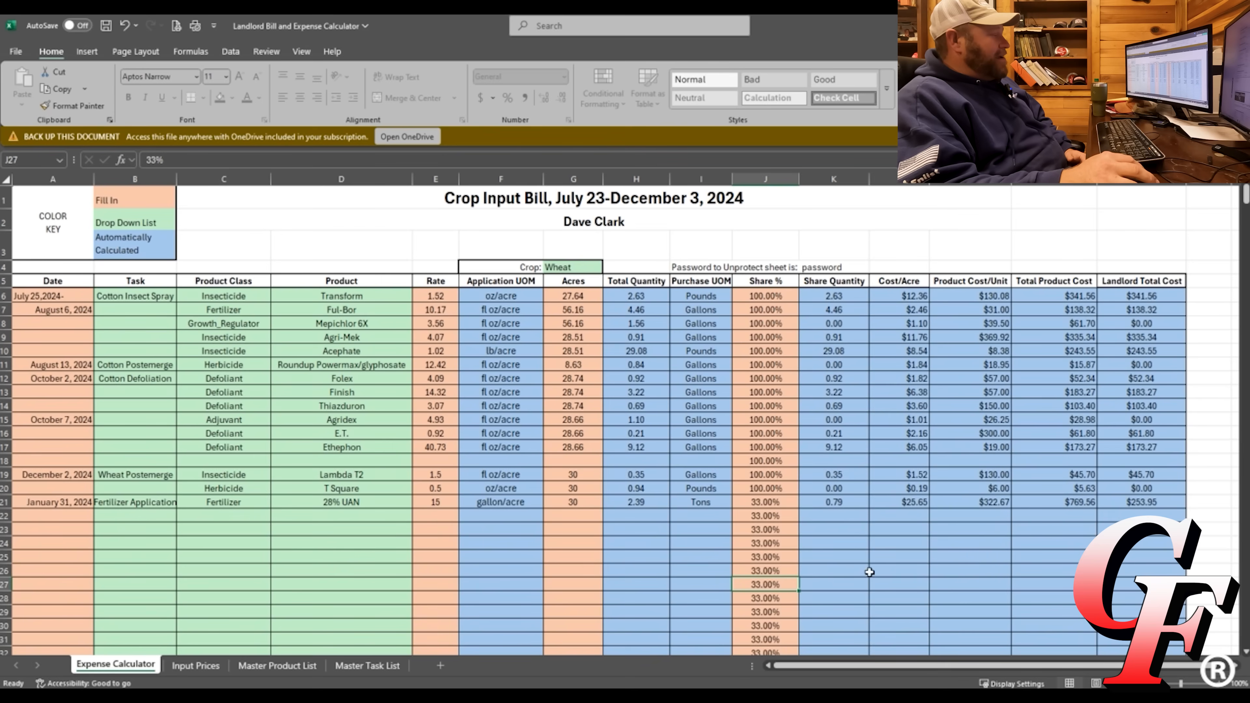
left_click(777, 567)
double_click(765, 554)
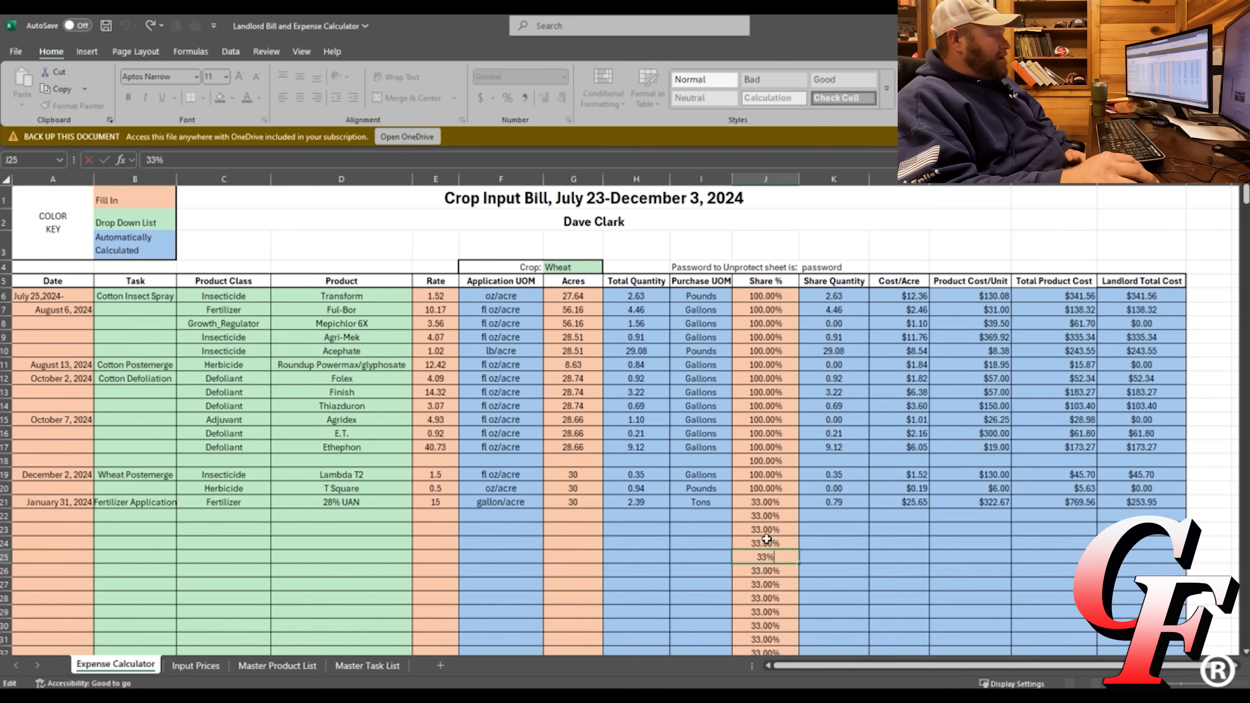
left_click(780, 533)
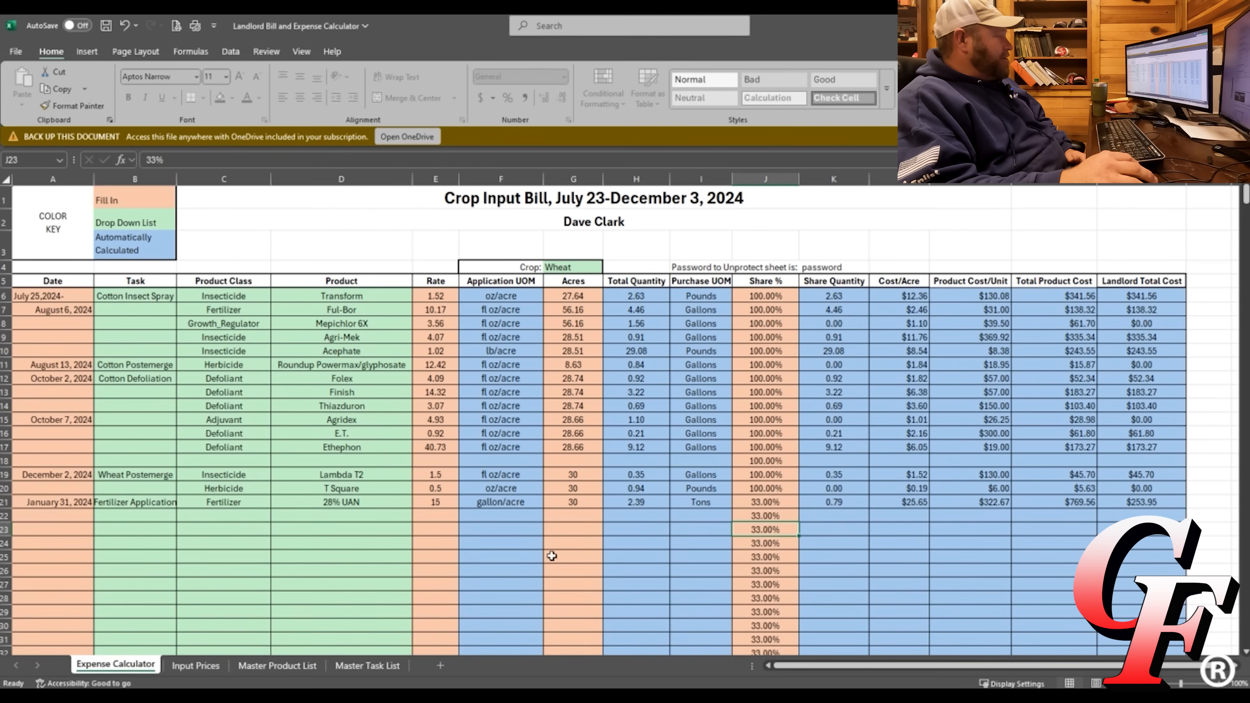
Choose Herbicide as the product class in C23.
left_click(342, 528)
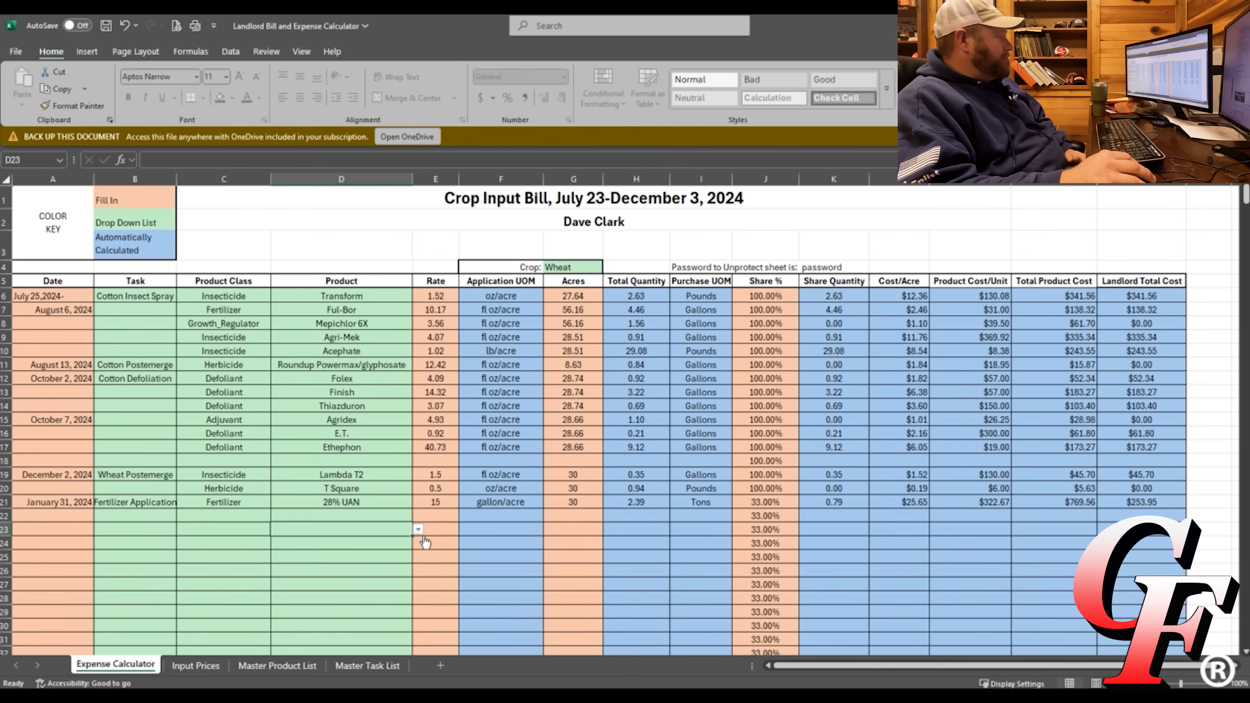
left_click(264, 530)
left_click(277, 529)
left_click(232, 565)
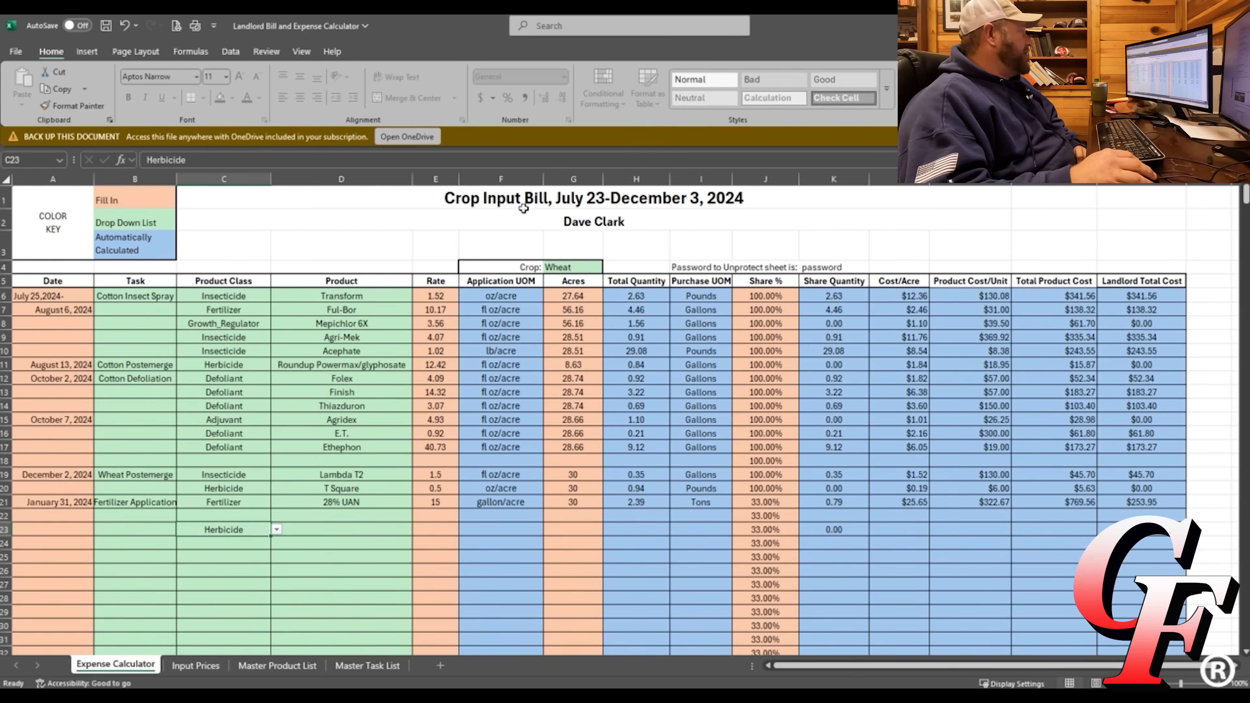
Unprotect the Expense Calculator sheet by entering the sheet password.
left_click(275, 52)
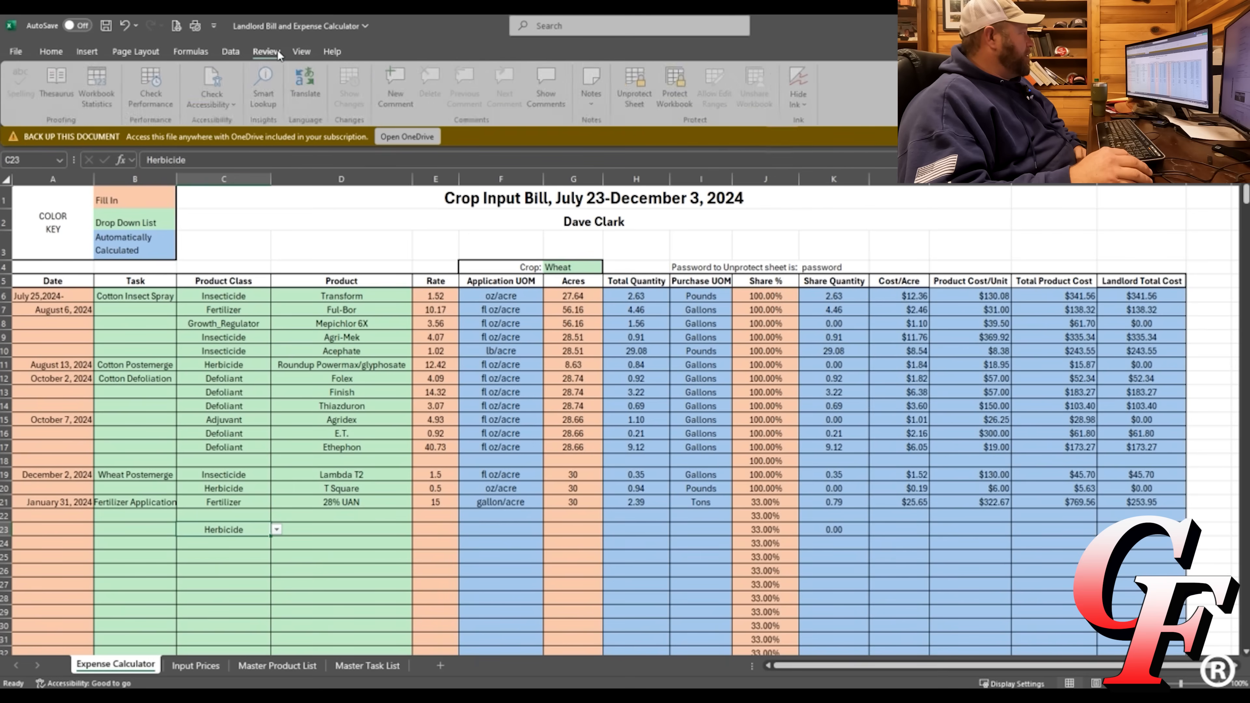
left_click(637, 89)
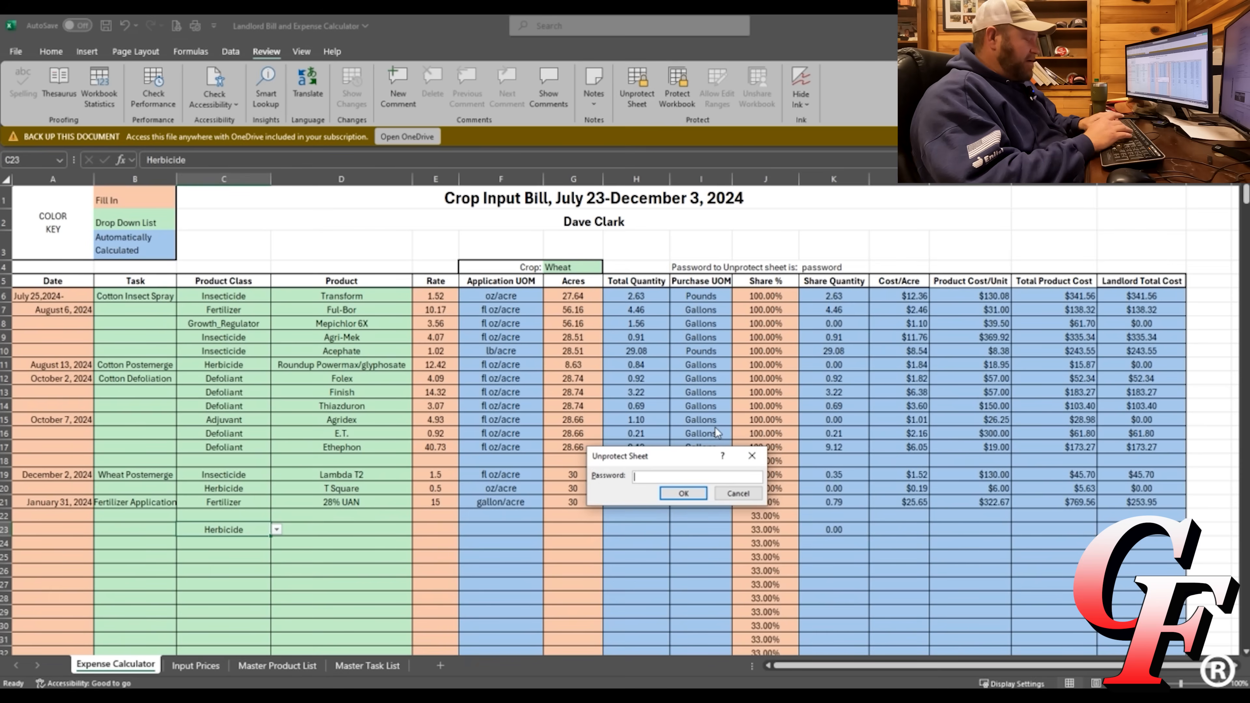
type("passw")
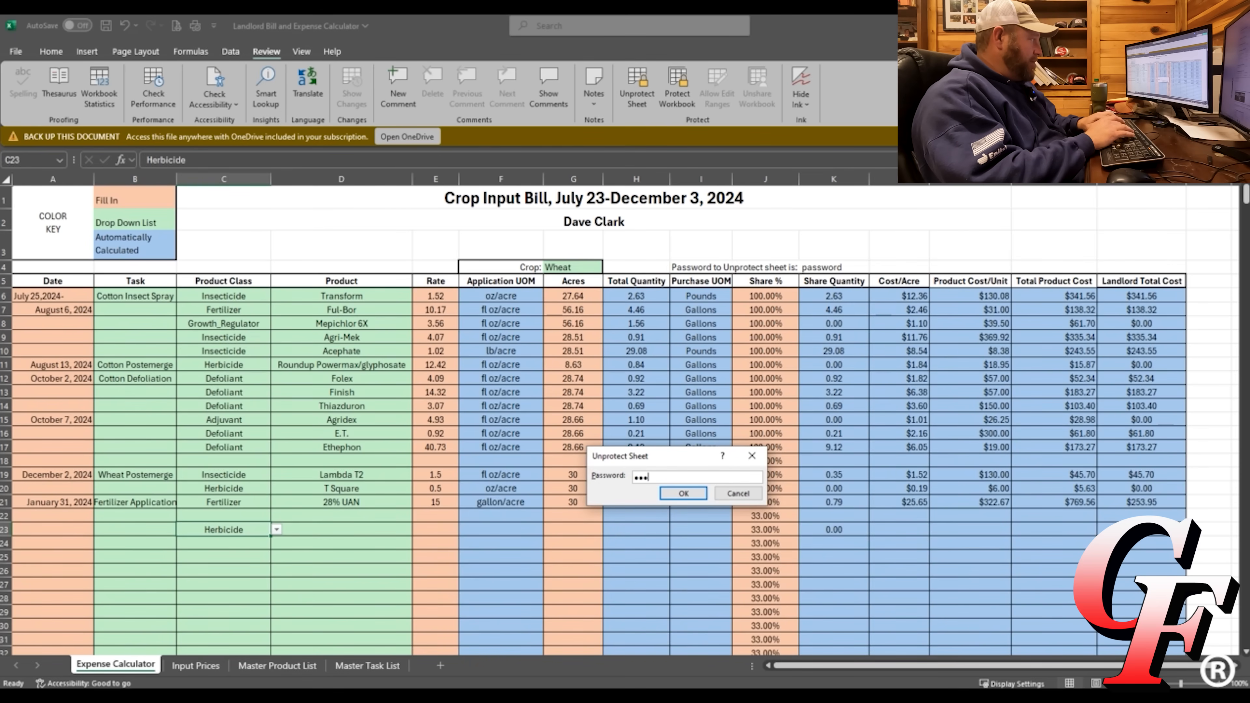
type("ord")
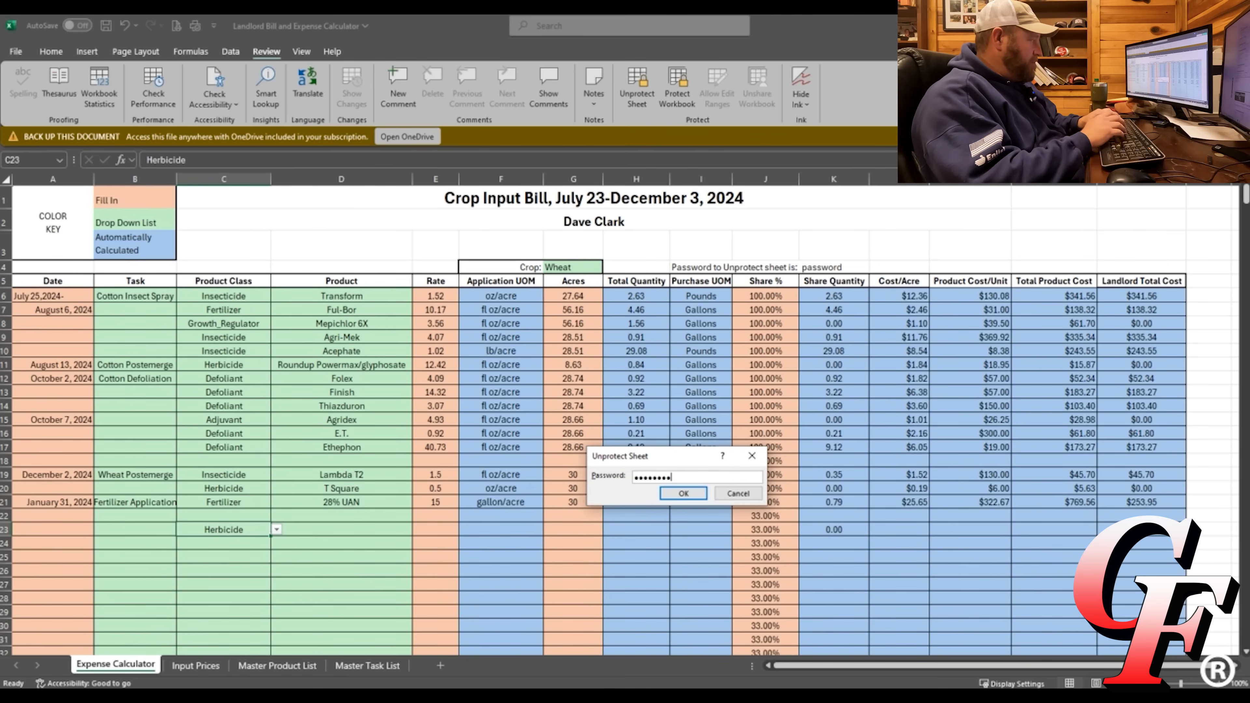
key("Return")
Inspect the product cost, price lookup and landlord total formulas in rows 25–26.
left_click(875, 556)
left_click(965, 558)
left_click(1035, 557)
left_click(1132, 557)
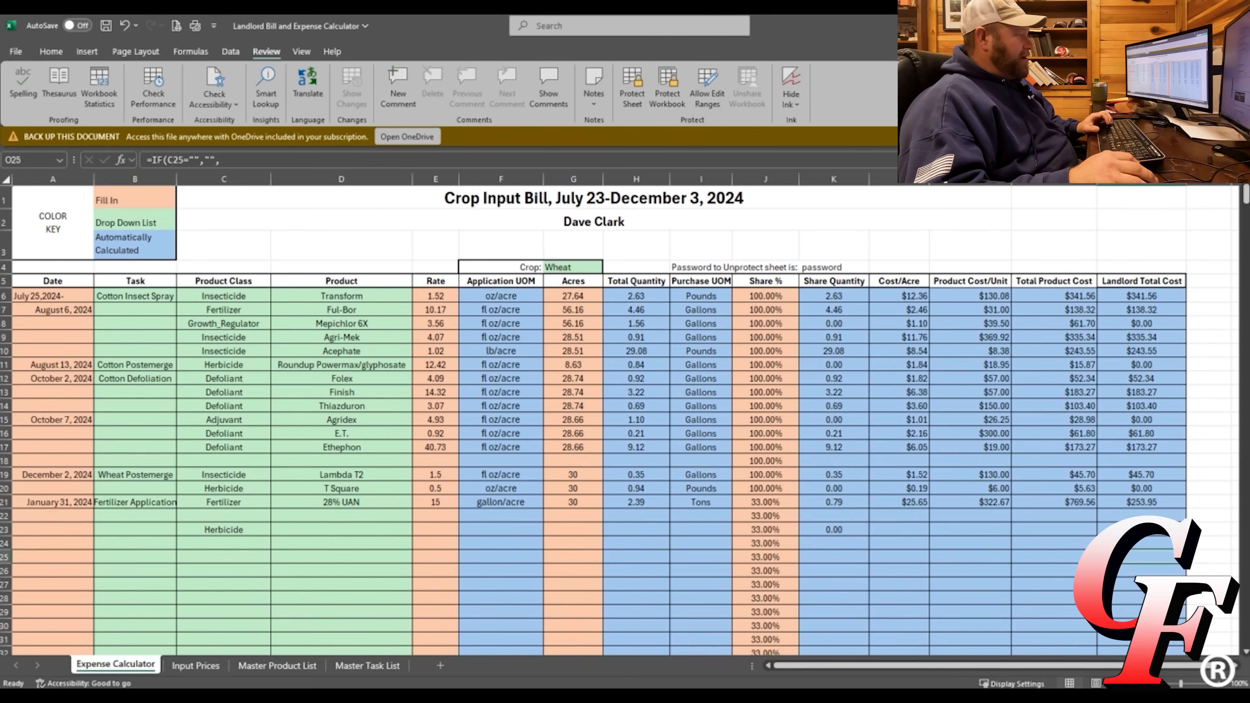
left_click(956, 575)
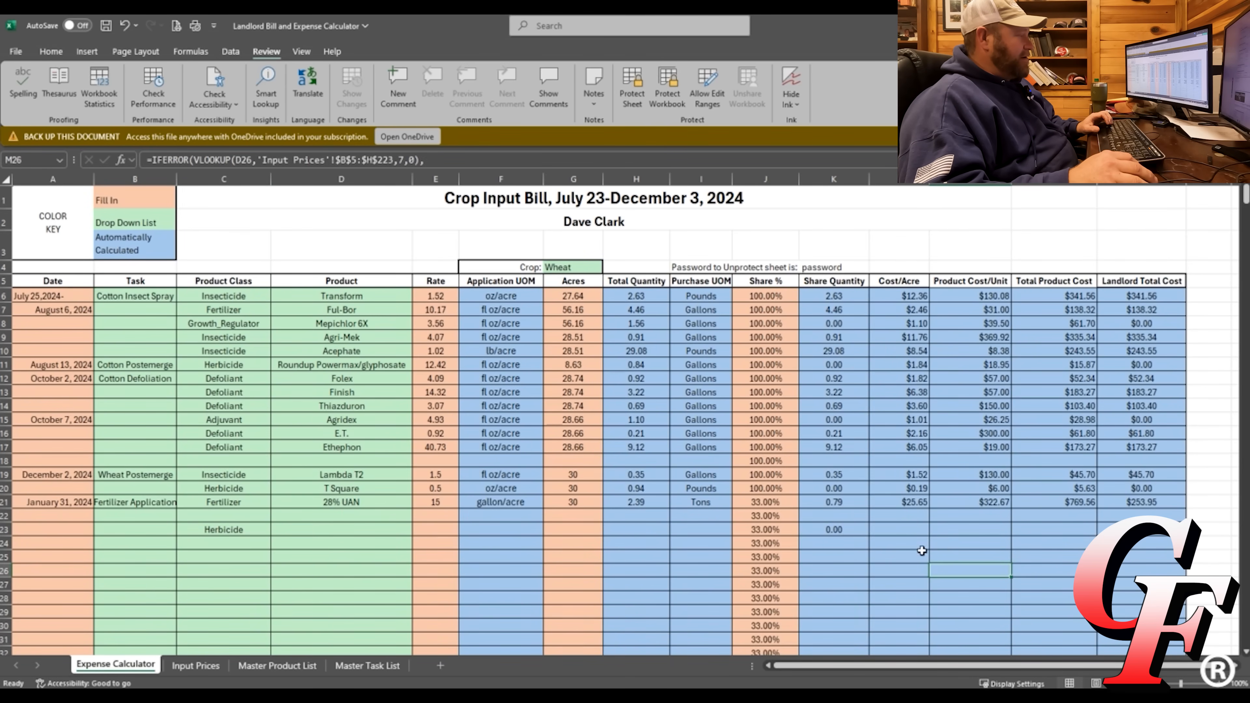
left_click(701, 529)
key("ctrl+shift+u")
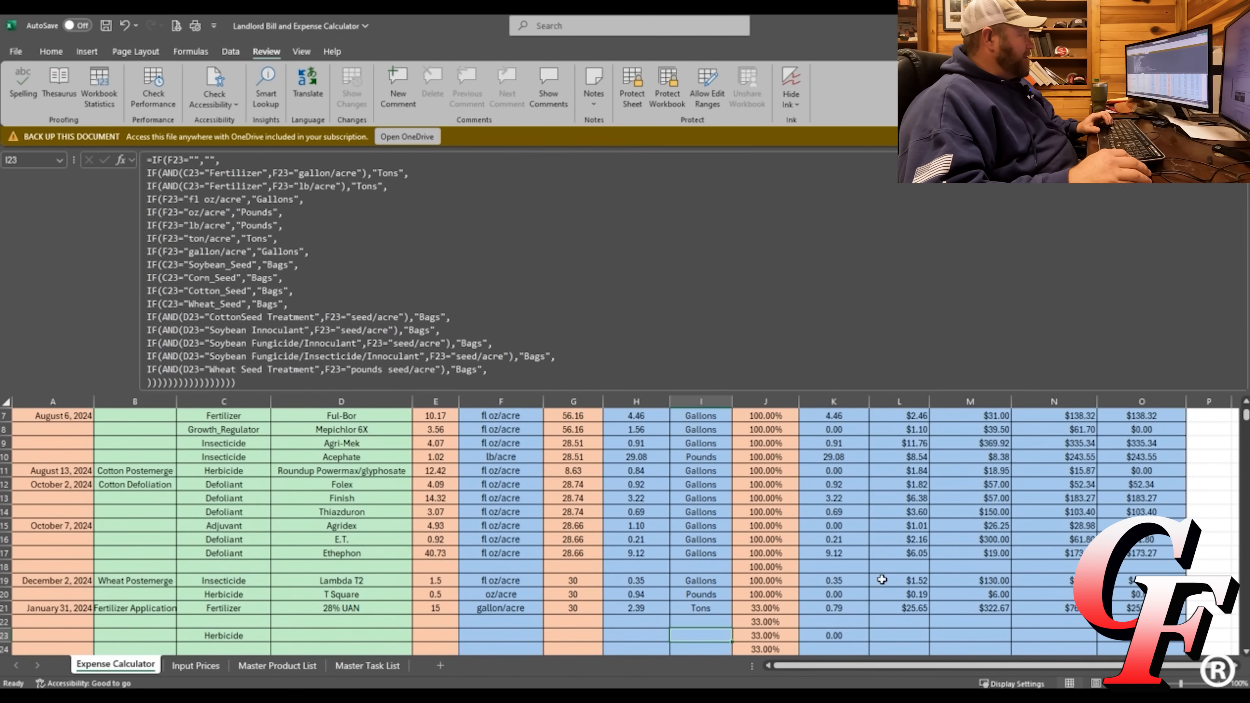
left_click(922, 606)
left_click(1064, 607)
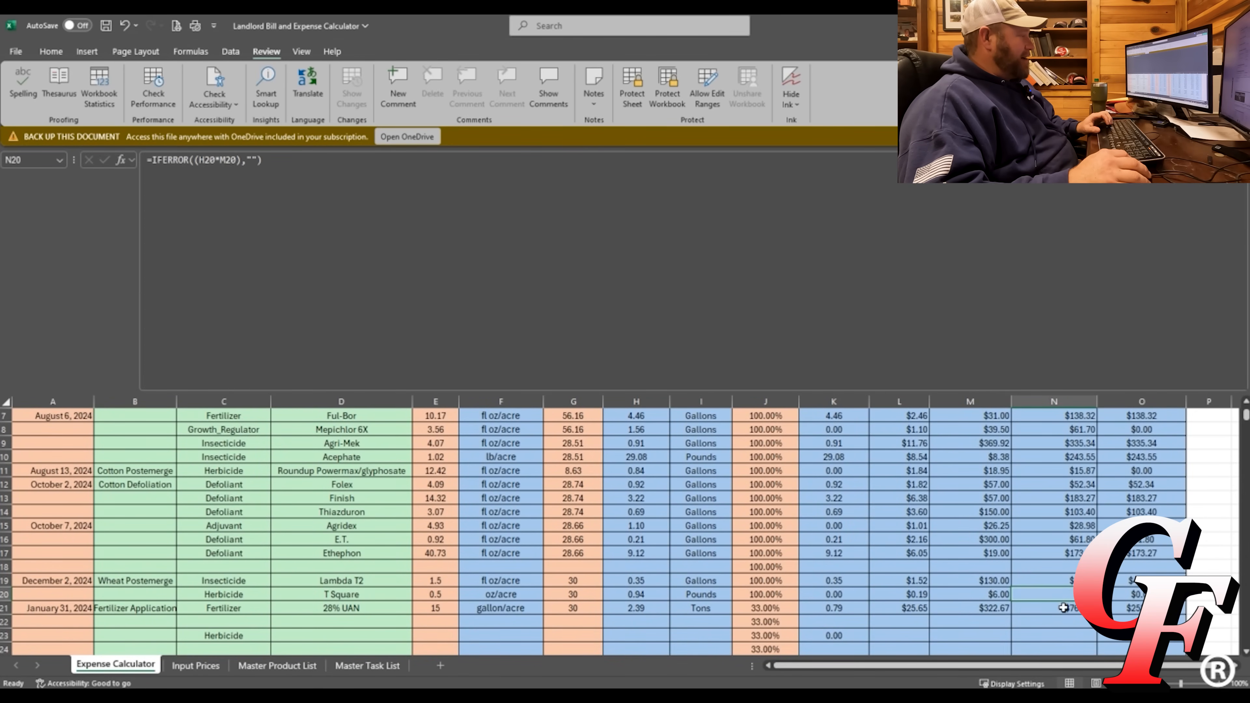
key("Right")
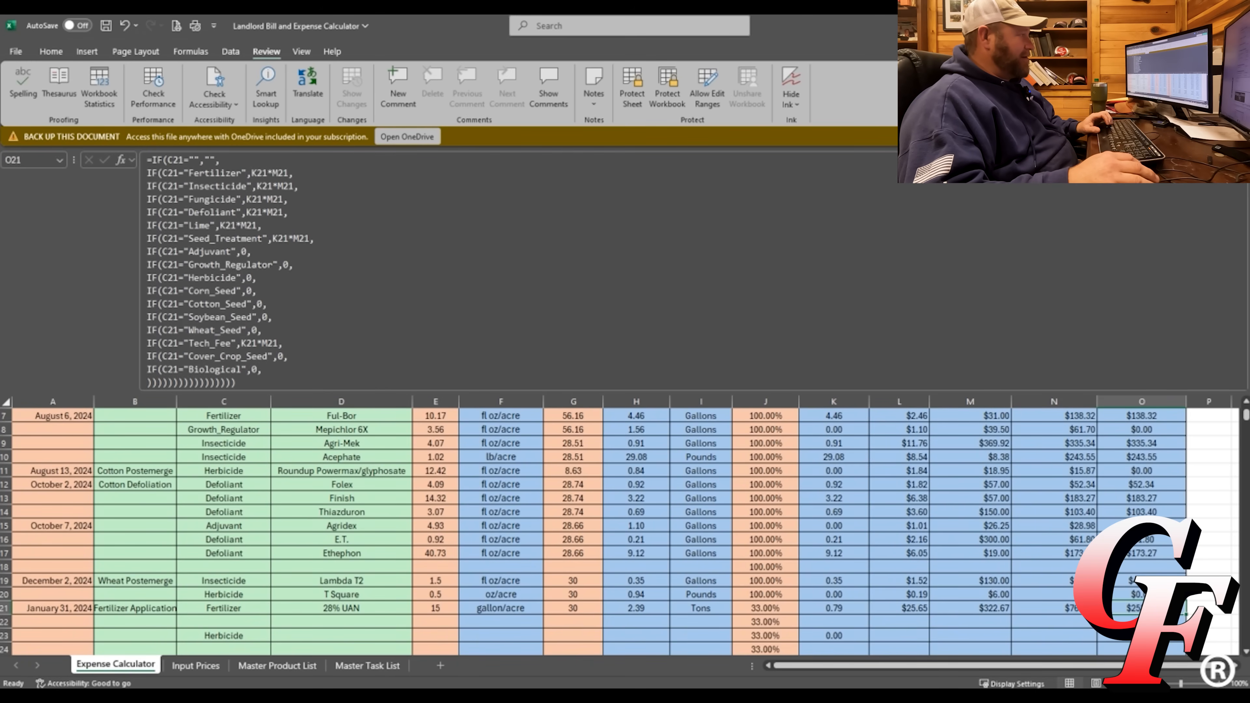
key("ctrl+shift+u")
scroll(968, 443, "up", 2)
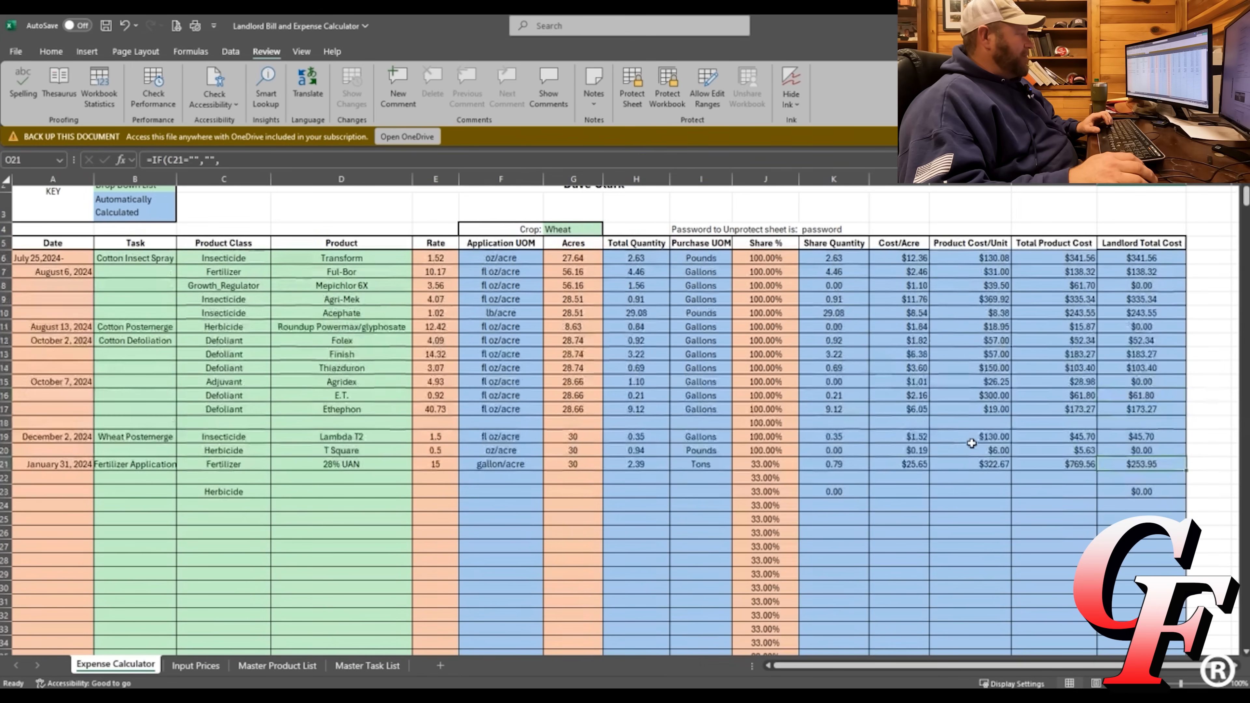
Protect the workbook structure, entering the password and confirming it.
left_click(667, 86)
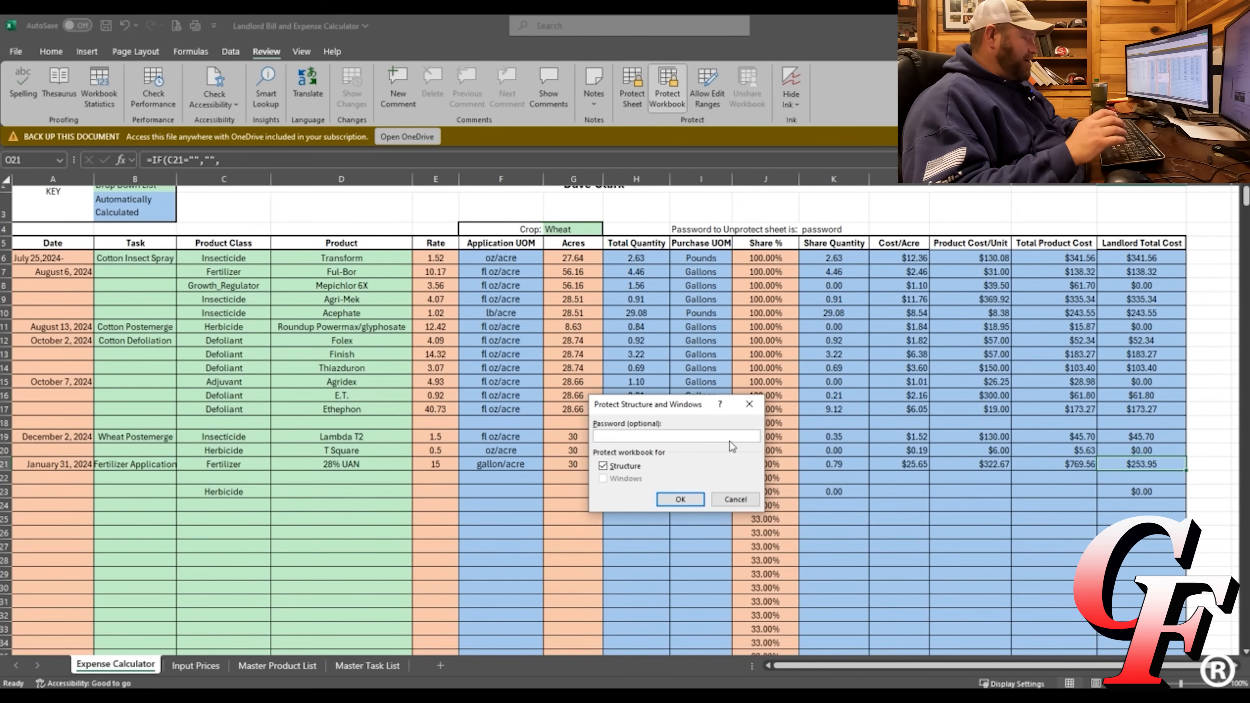
type("password")
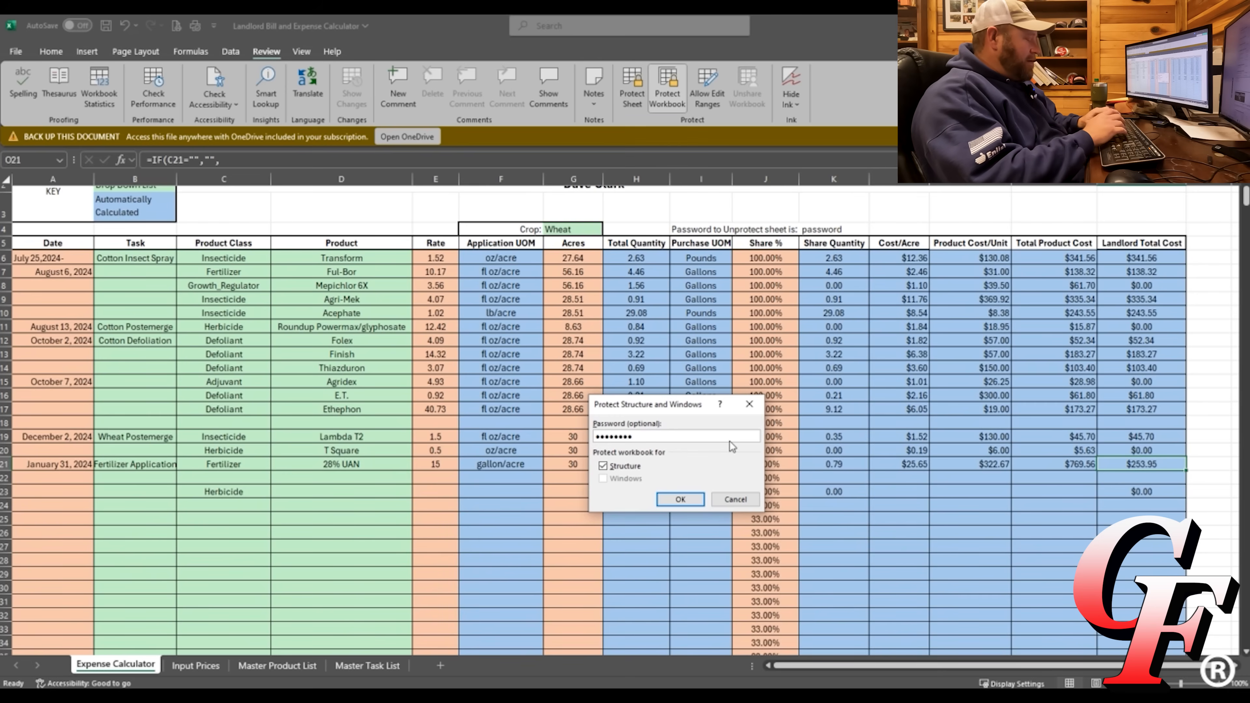
left_click(687, 500)
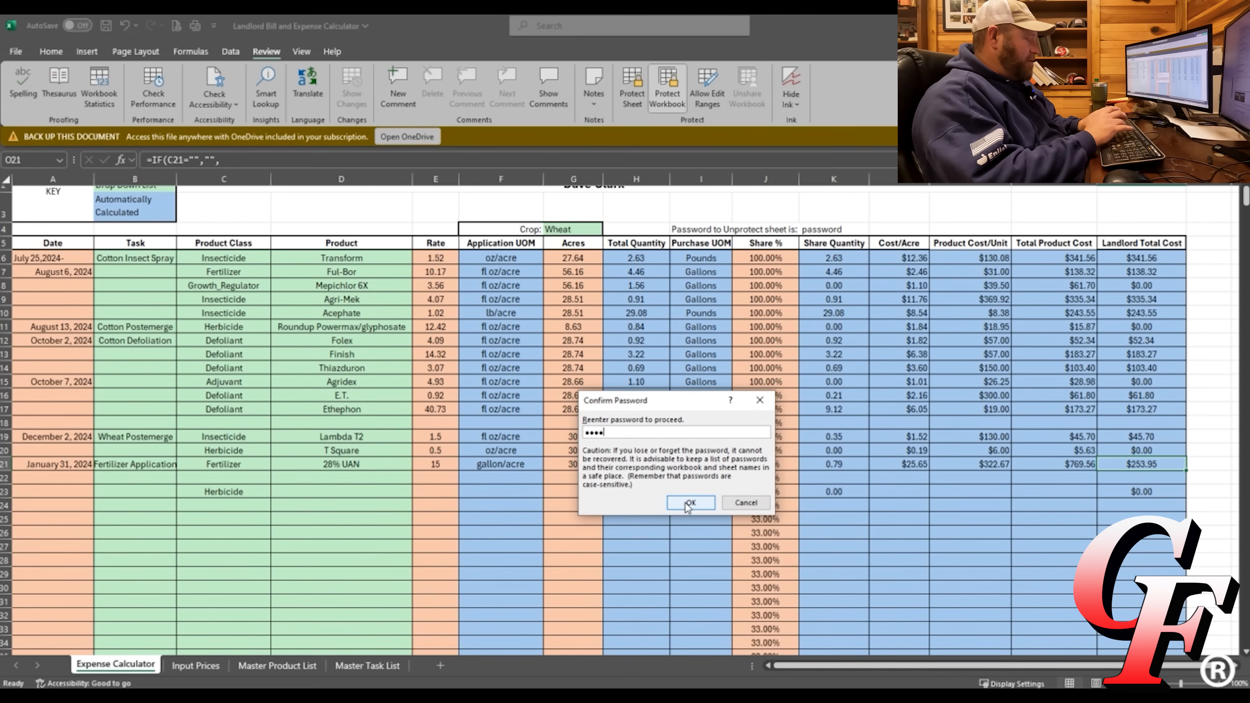
left_click(685, 502)
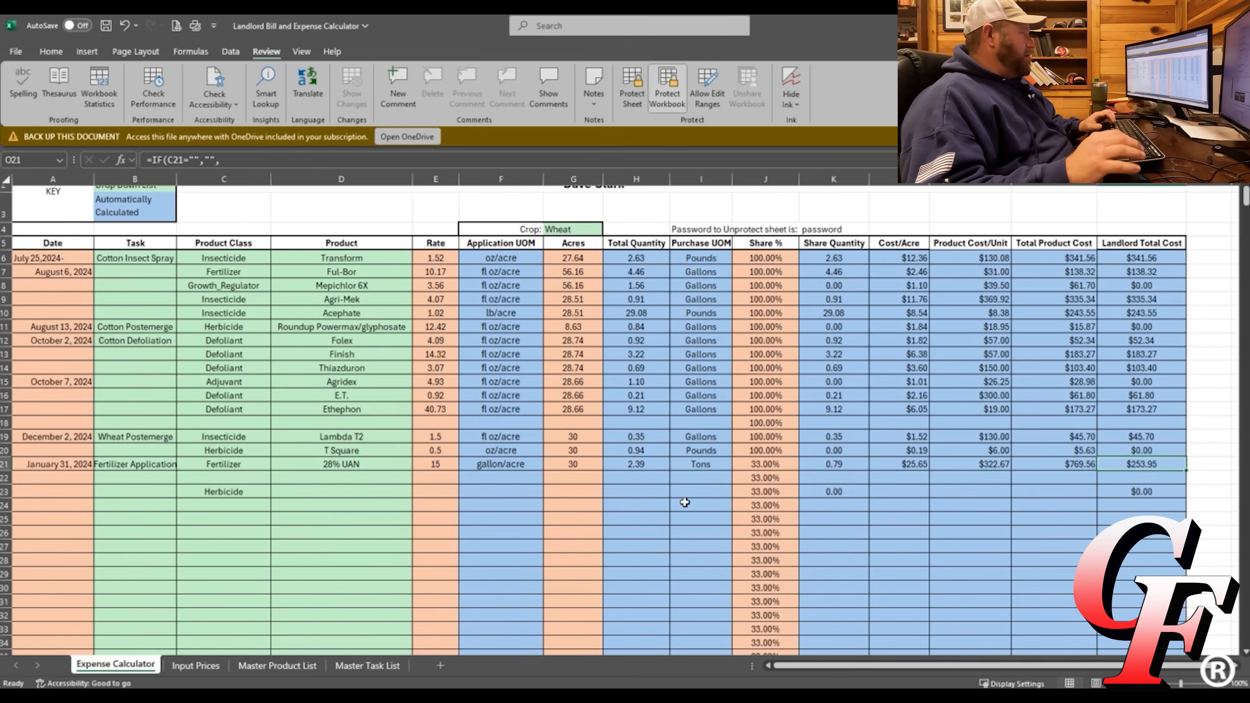
left_click(964, 518)
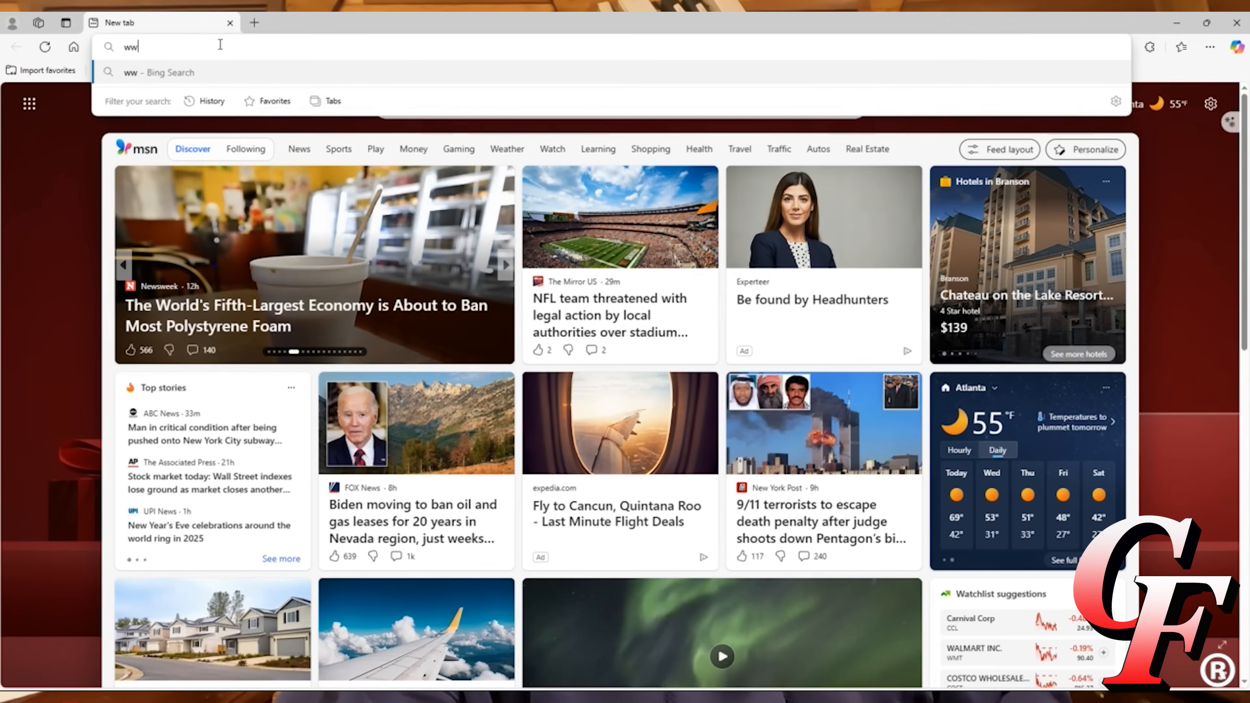
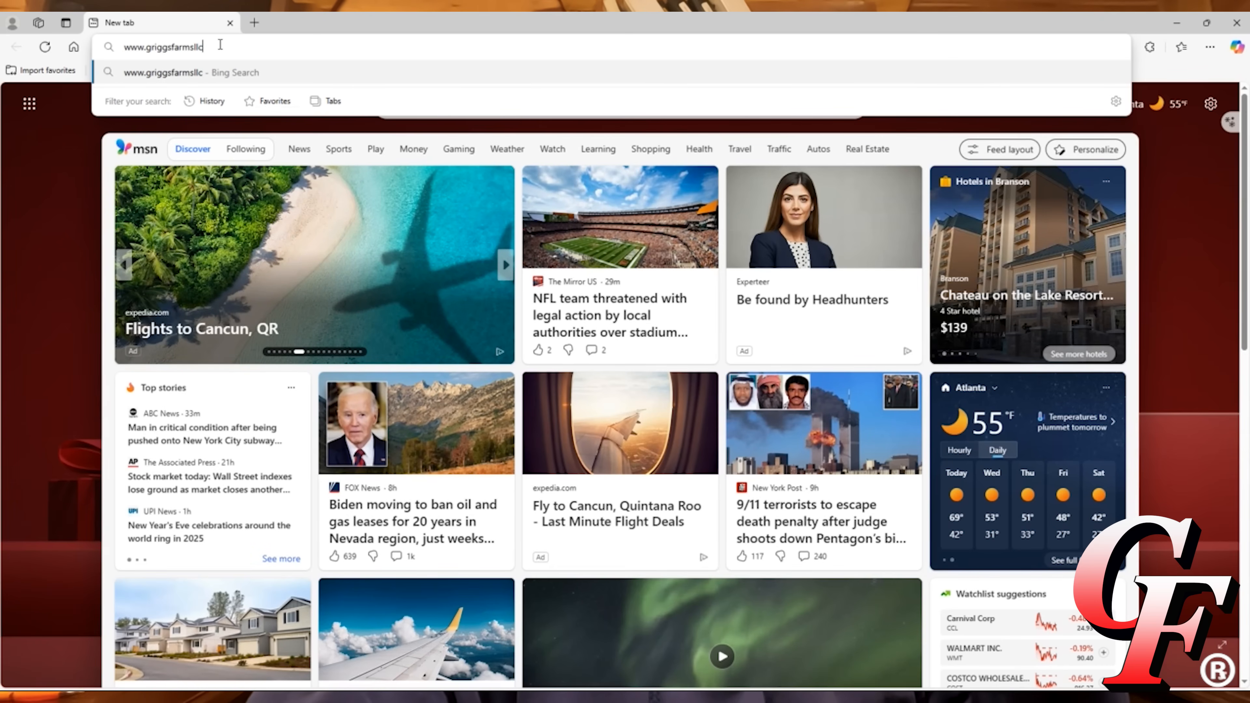
key("Return")
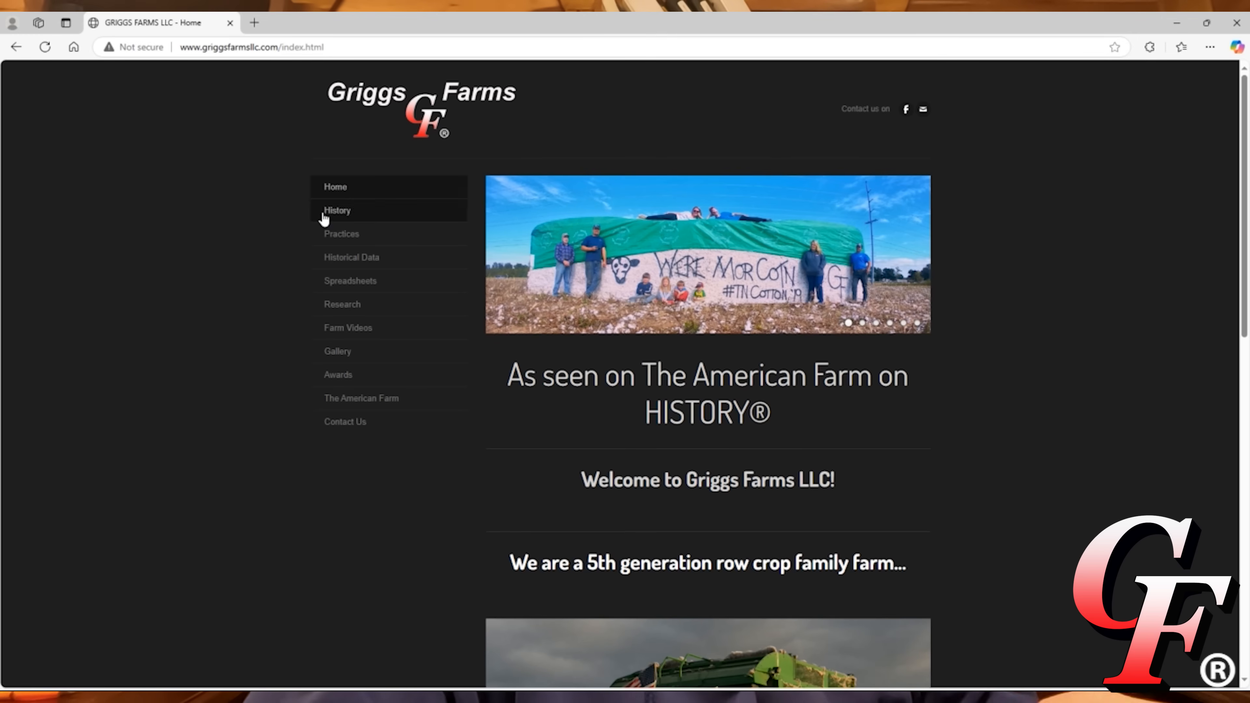
left_click(361, 286)
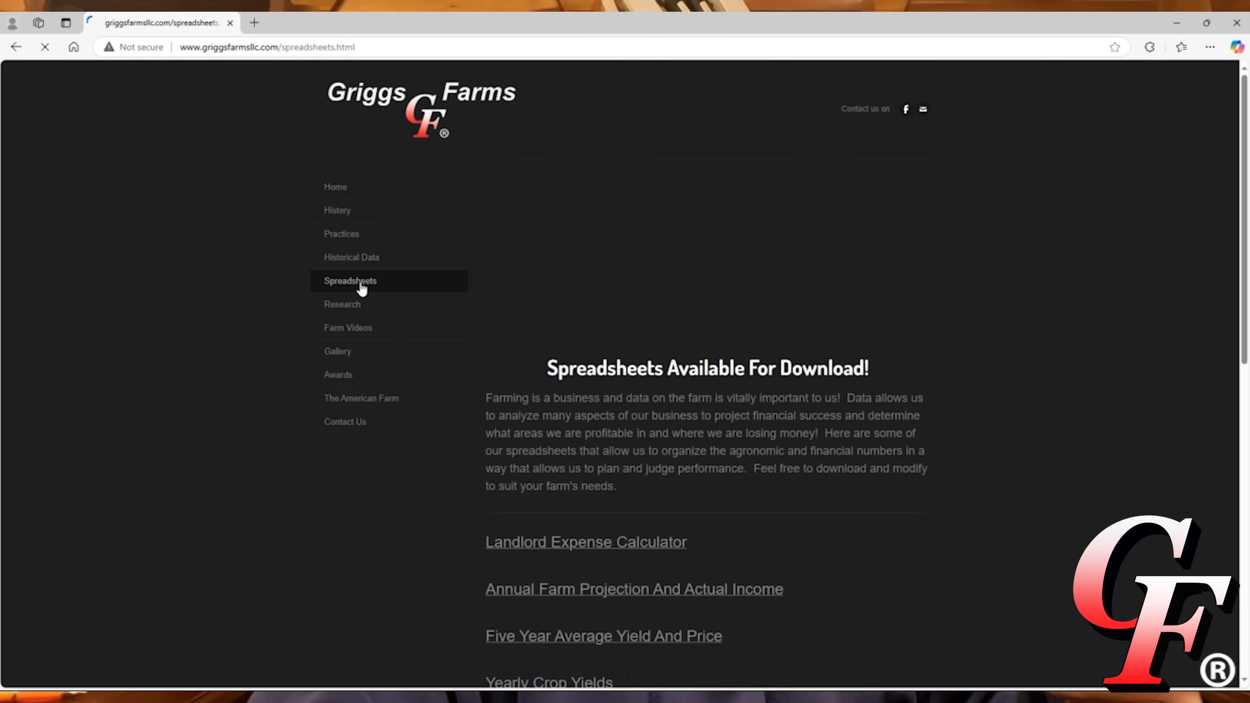
scroll(568, 410, "down", 4)
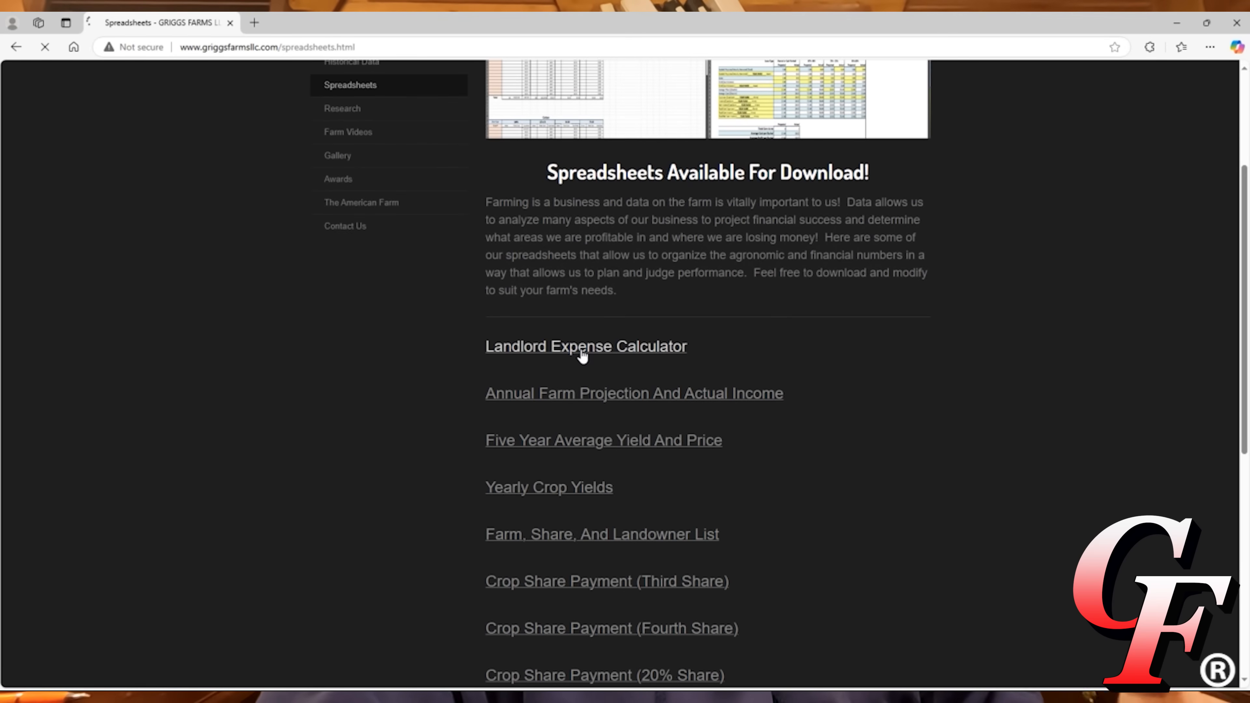
Download the Landlord Expense Calculator file and open it in desktop Excel.
left_click(580, 355)
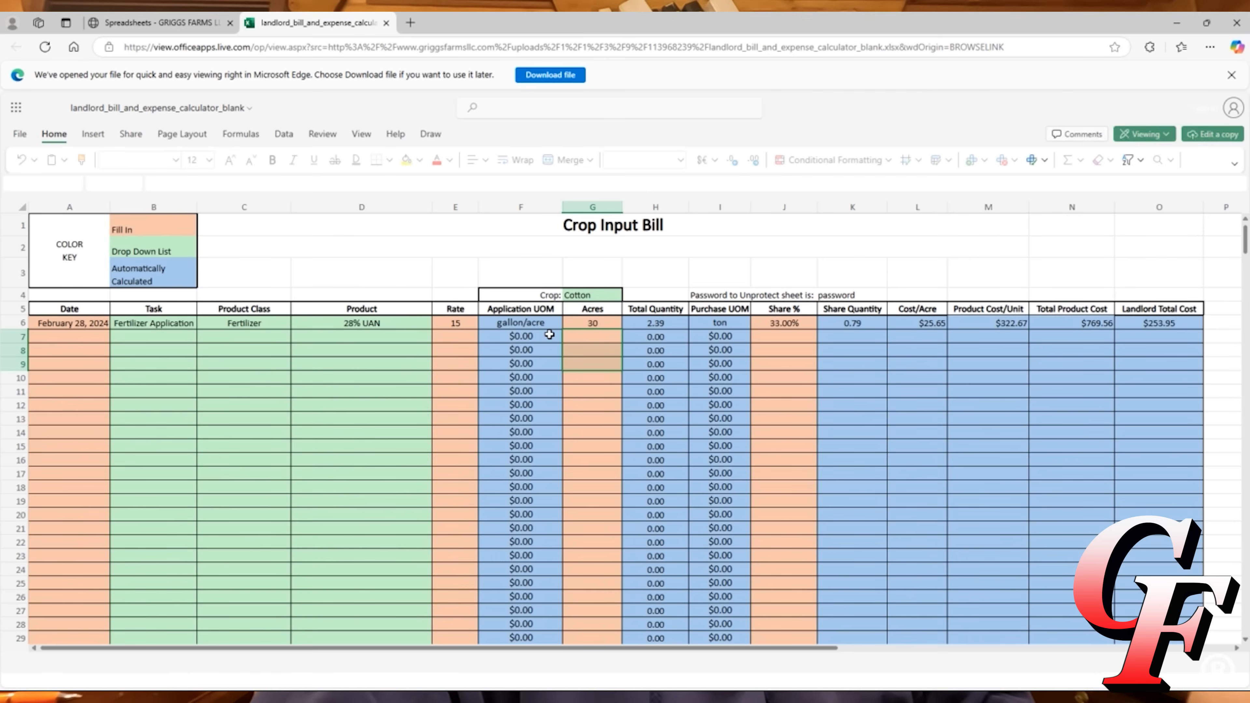
left_click(553, 75)
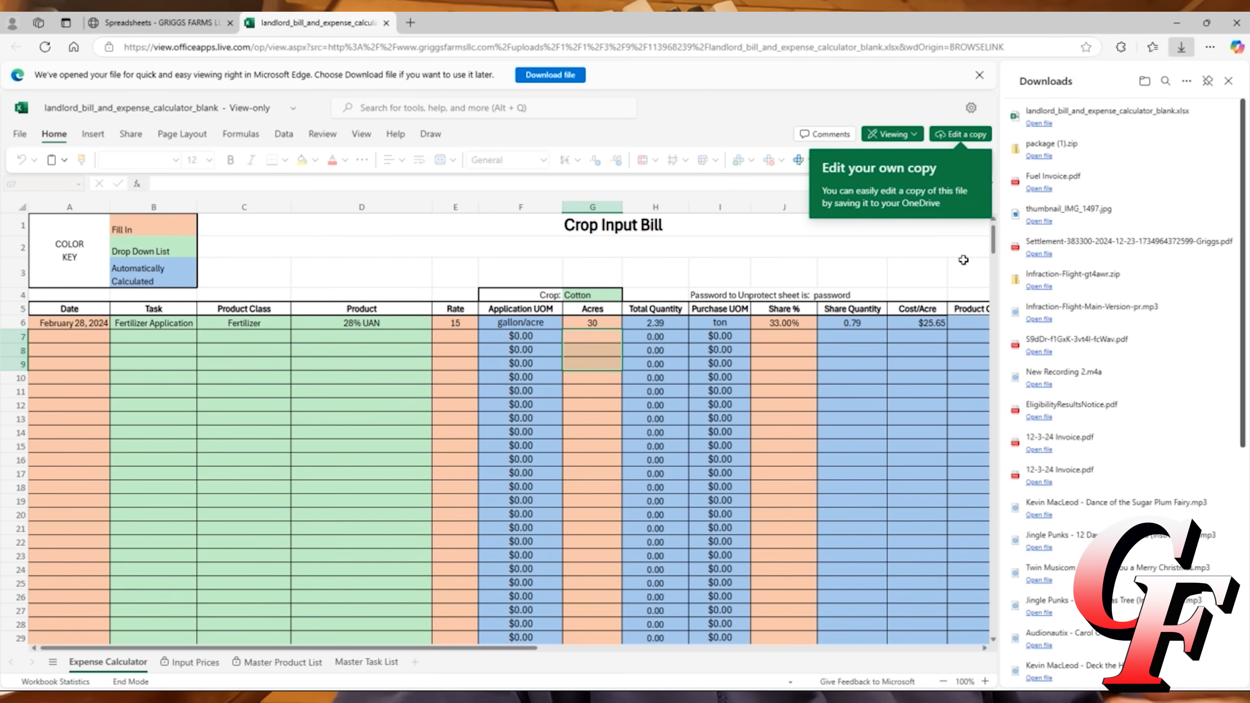
left_click(1040, 123)
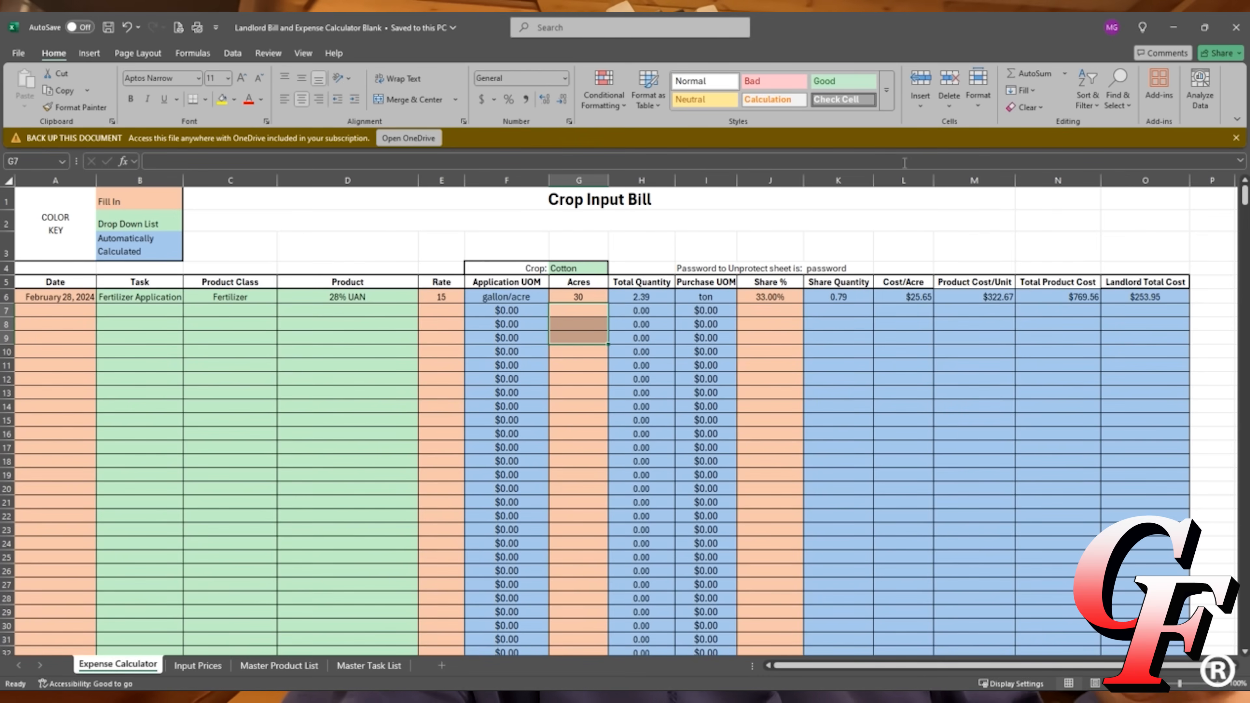